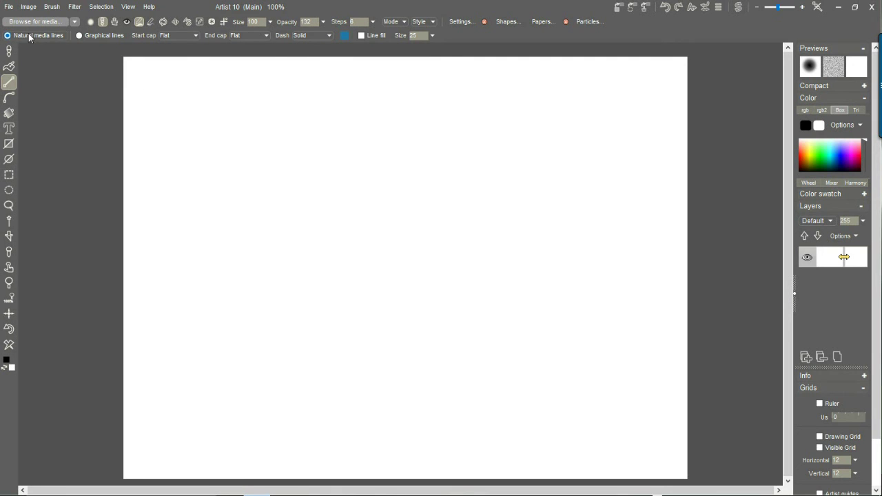
Step: Create a new document with the 640 x 360 - 360p size preset, closing the current document
left_click(10, 7)
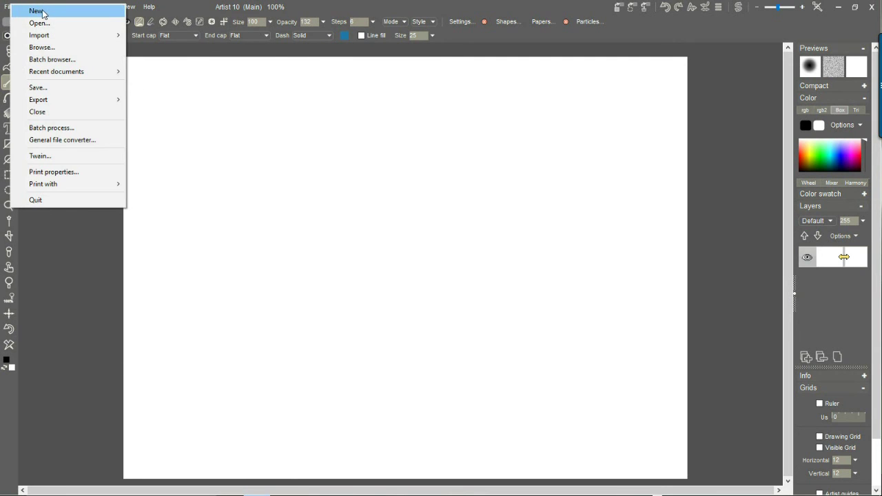
left_click(21, 11)
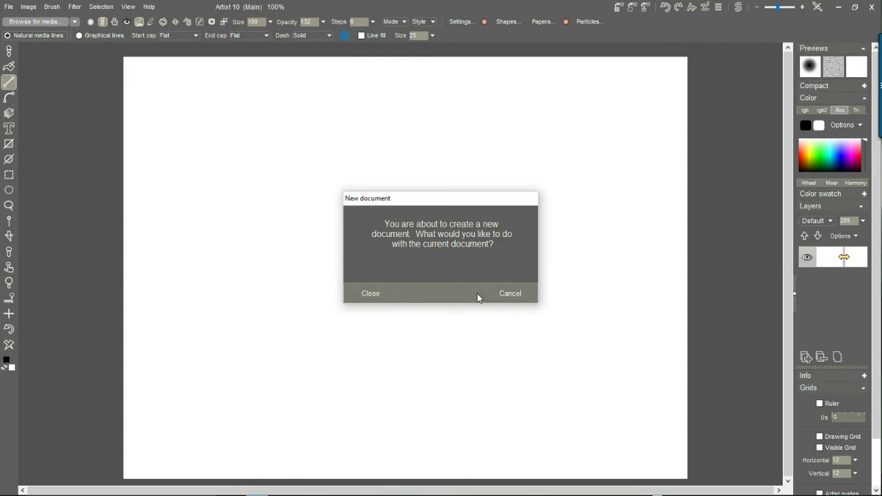
left_click(368, 294)
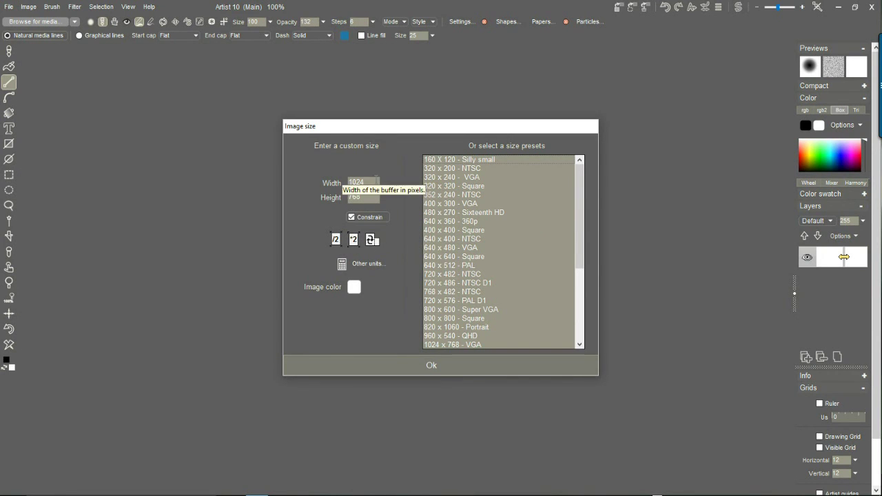
left_click(433, 221)
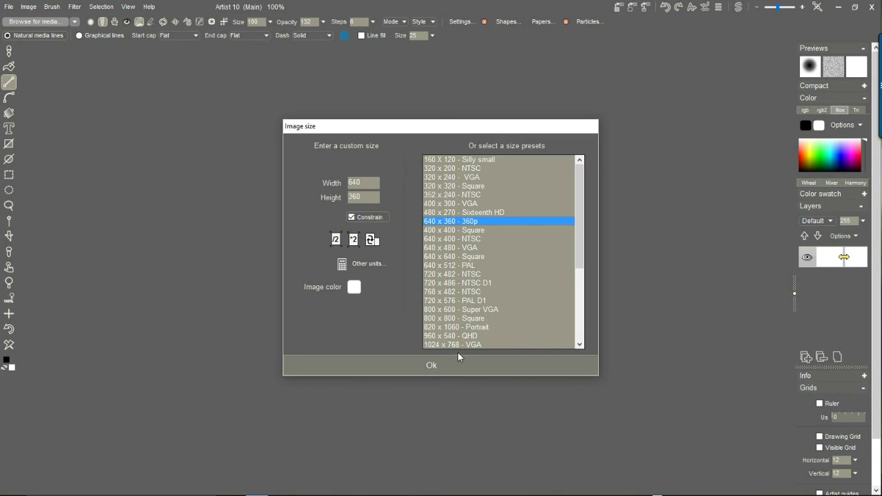
left_click(422, 367)
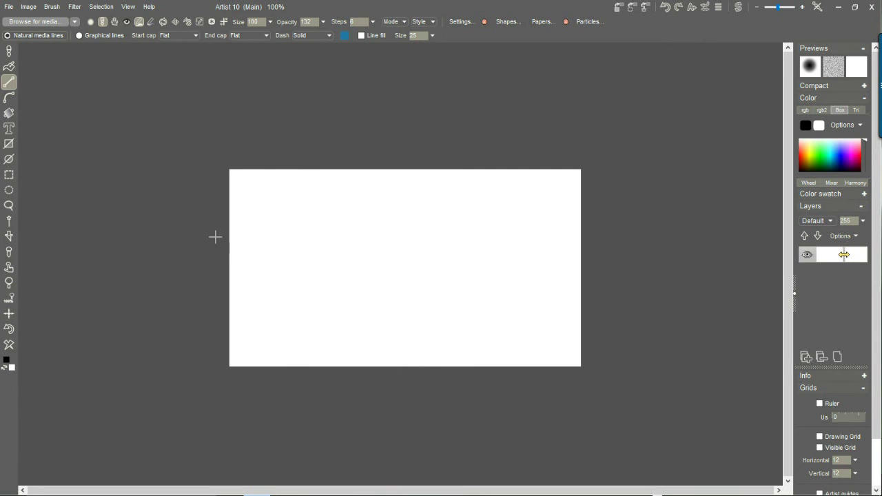
Step: Draw two black diagonal natural media lines on the blank canvas
left_click_drag(403, 255, 393, 234)
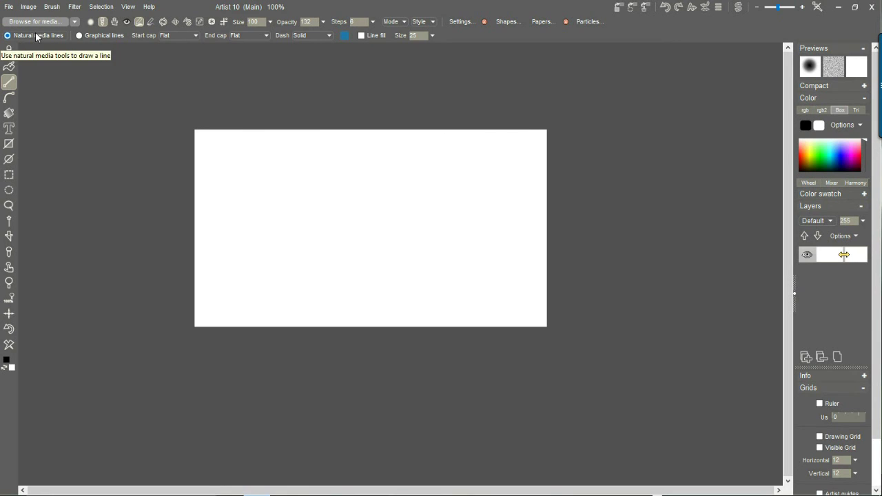
mouse_move(258, 180)
left_mouse_down()
mouse_move(275, 209)
mouse_move(466, 298)
left_mouse_up()
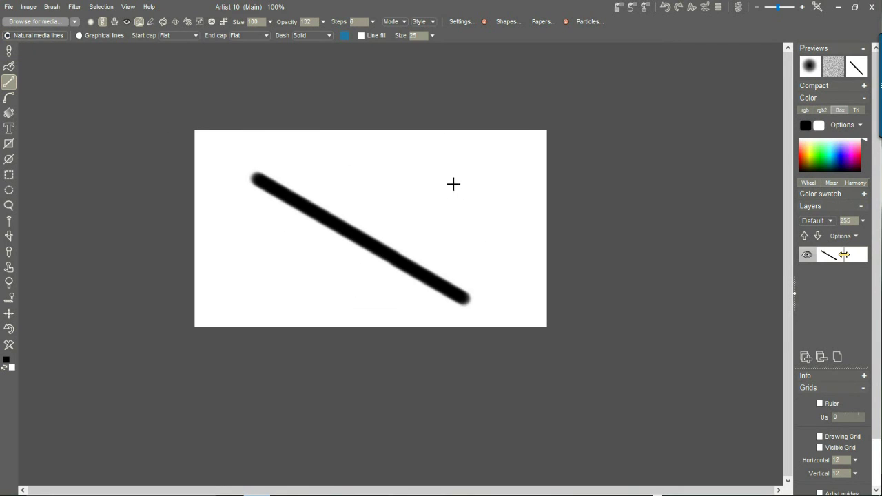
left_click_drag(463, 180, 345, 213)
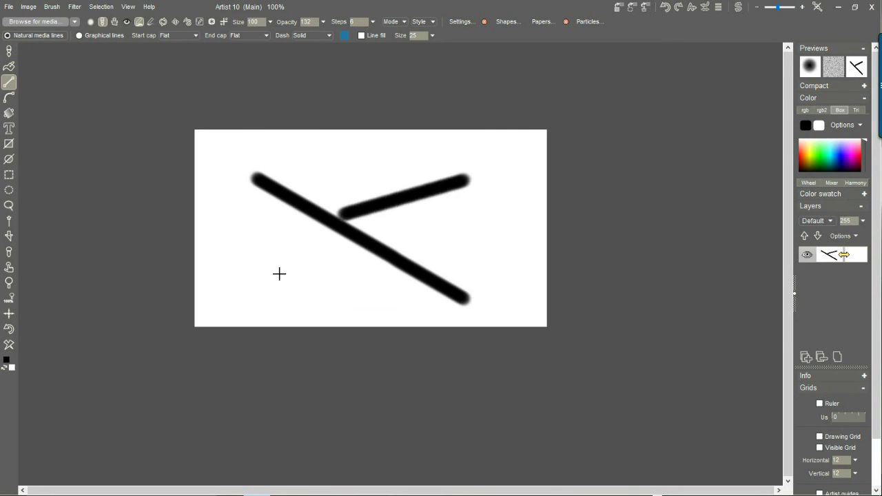
Step: Load the Boingly media from Favorites and paint four freehand strokes of checkered spheres across the canvas
left_click(55, 22)
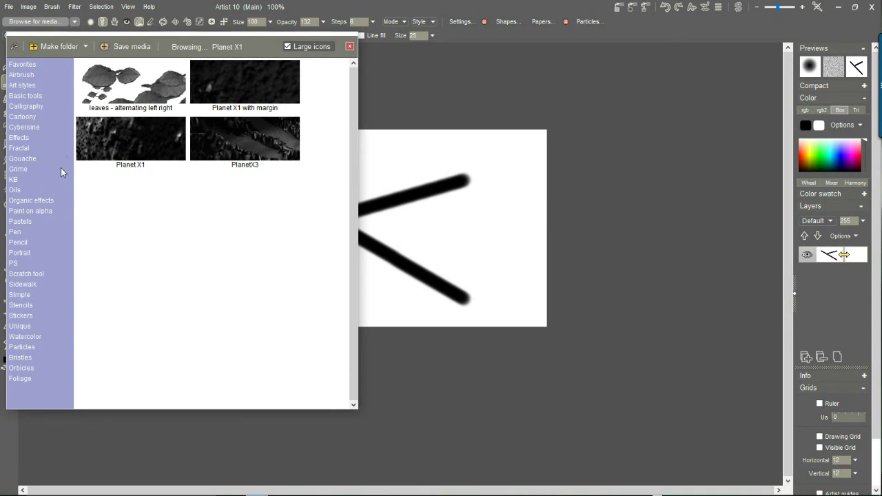
left_click(20, 64)
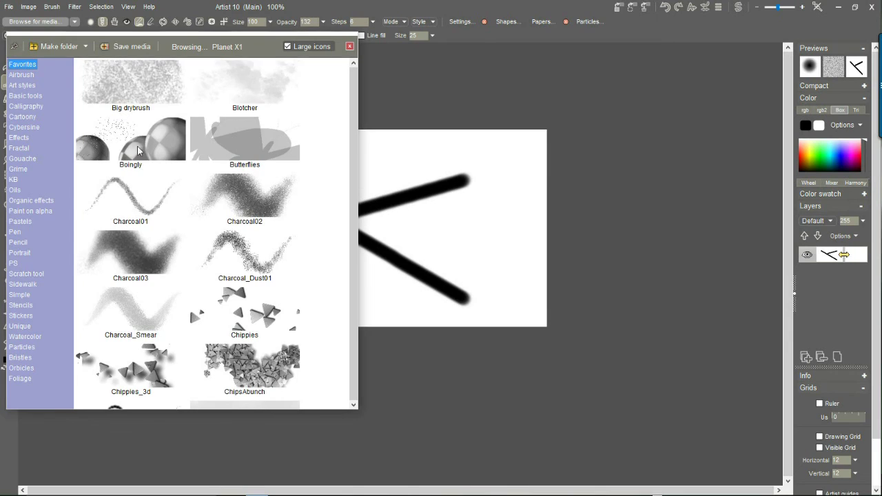
left_click(137, 151)
left_click_drag(340, 165, 232, 297)
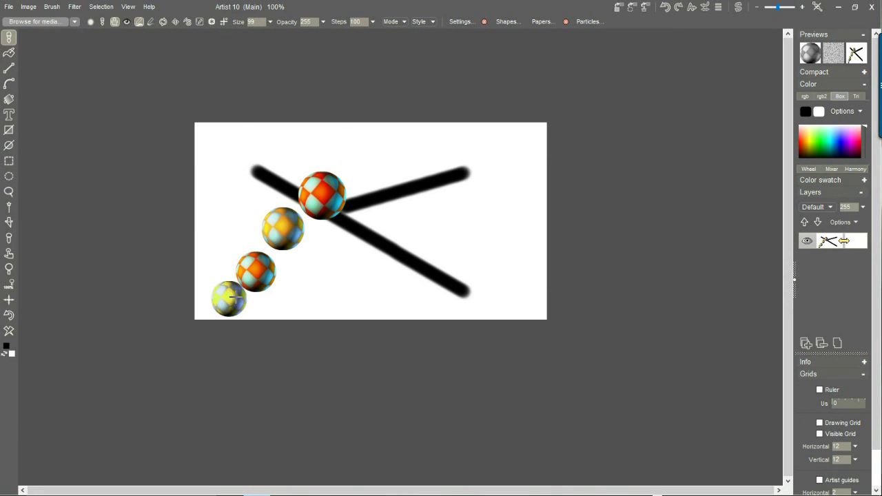
mouse_move(546, 287)
left_mouse_down()
mouse_move(279, 131)
mouse_move(161, 94)
left_mouse_up()
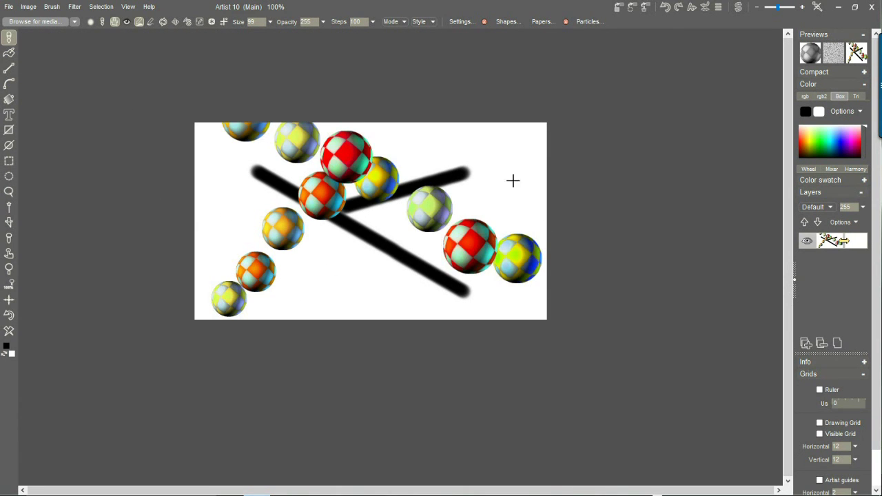
left_click_drag(545, 149, 342, 274)
mouse_move(223, 203)
left_mouse_down()
mouse_move(404, 252)
mouse_move(470, 257)
left_mouse_up()
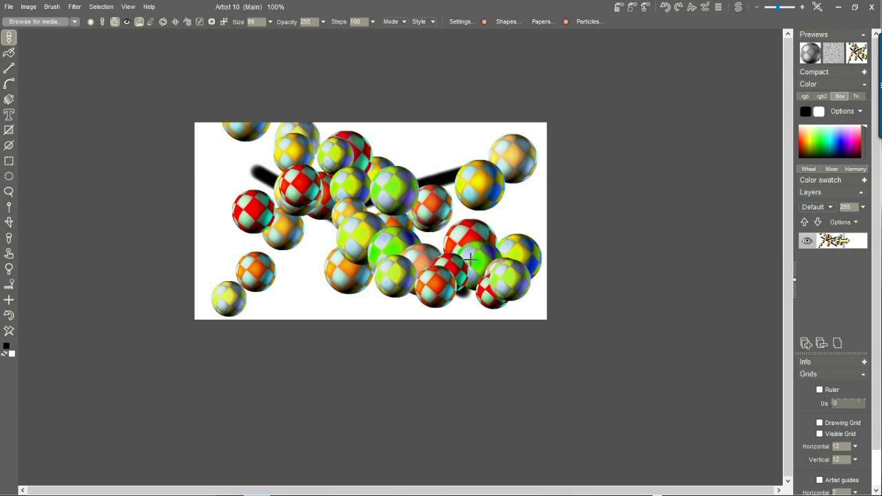
Step: Draw straight natural media lines of Boingly spheres, one over the existing strokes and one diagonally on a cleared canvas
left_click(9, 69)
mouse_move(231, 244)
left_mouse_down()
mouse_move(344, 186)
mouse_move(533, 140)
left_mouse_up()
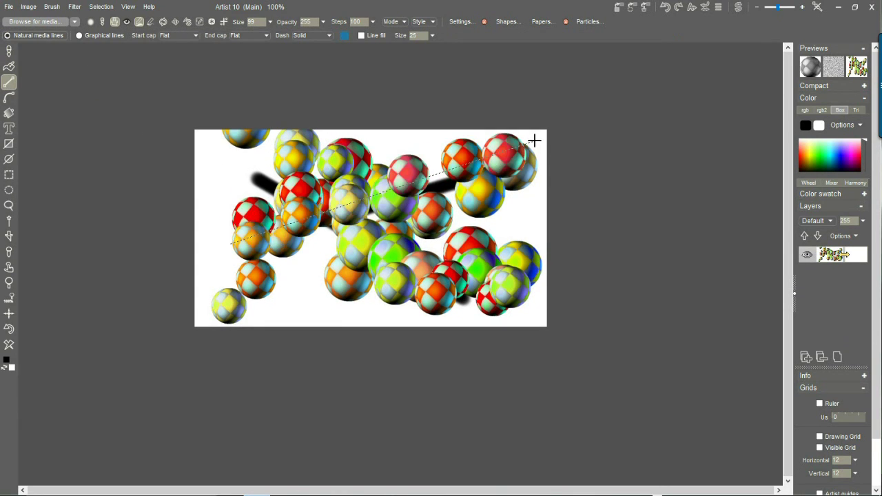
left_click(9, 345)
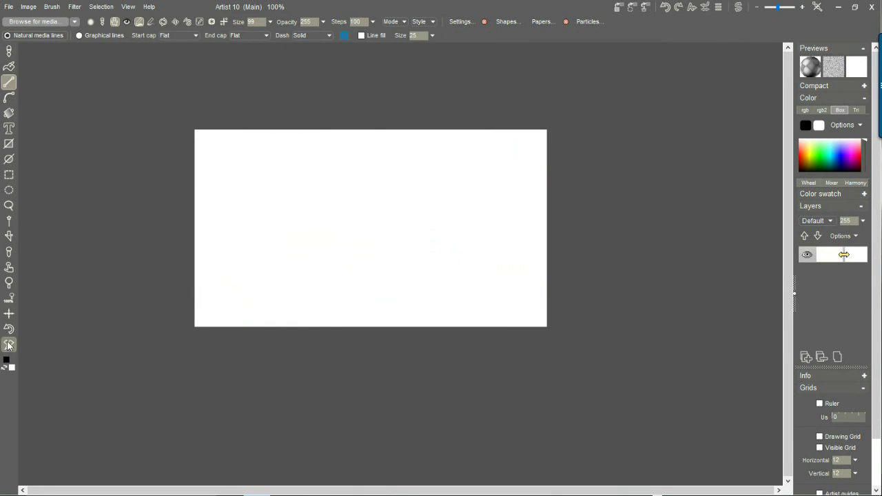
mouse_move(199, 159)
left_mouse_down()
mouse_move(502, 338)
mouse_move(526, 307)
left_mouse_up()
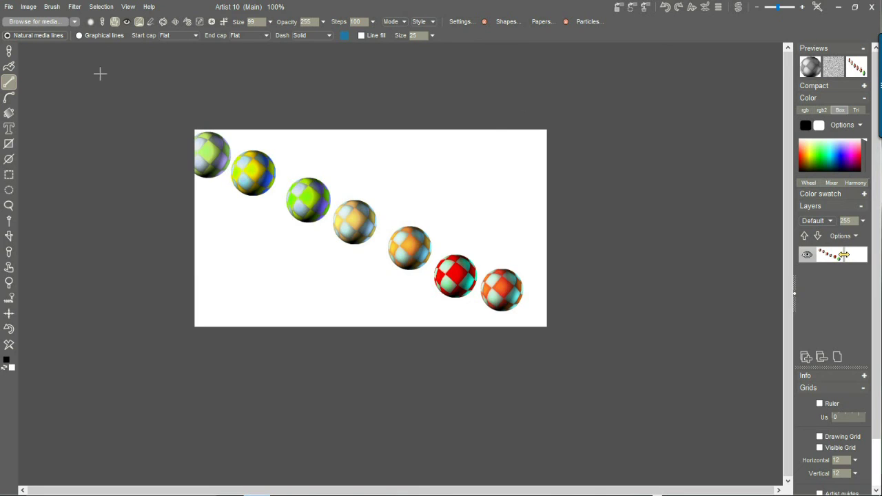
Step: Switch to graphical lines and draw four thick black lines and one white horizontal line over the spheres
left_click(79, 36)
mouse_move(517, 158)
left_mouse_down()
mouse_move(445, 193)
mouse_move(211, 262)
mouse_move(213, 274)
left_mouse_up()
mouse_move(248, 166)
left_mouse_down()
mouse_move(356, 224)
mouse_move(457, 227)
mouse_move(487, 309)
left_mouse_up()
mouse_move(531, 226)
left_mouse_down()
mouse_move(384, 220)
mouse_move(253, 220)
left_mouse_up()
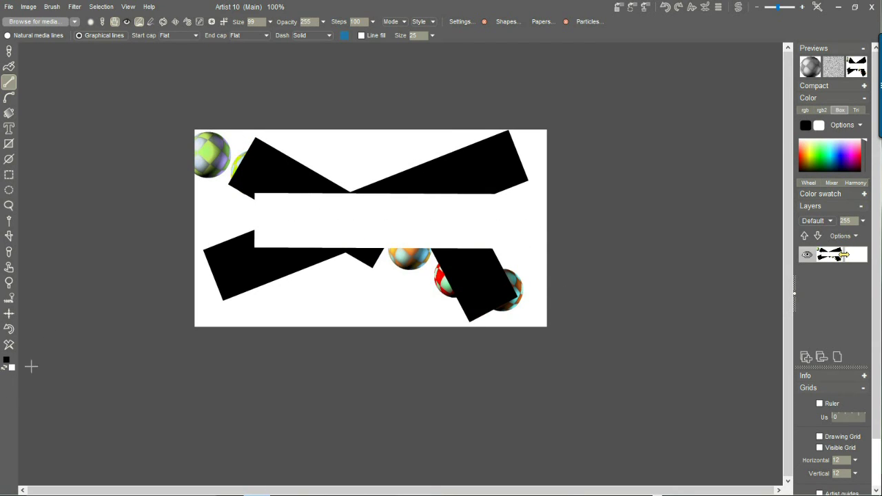
left_click_drag(228, 190, 395, 288)
left_click_drag(376, 144, 314, 336)
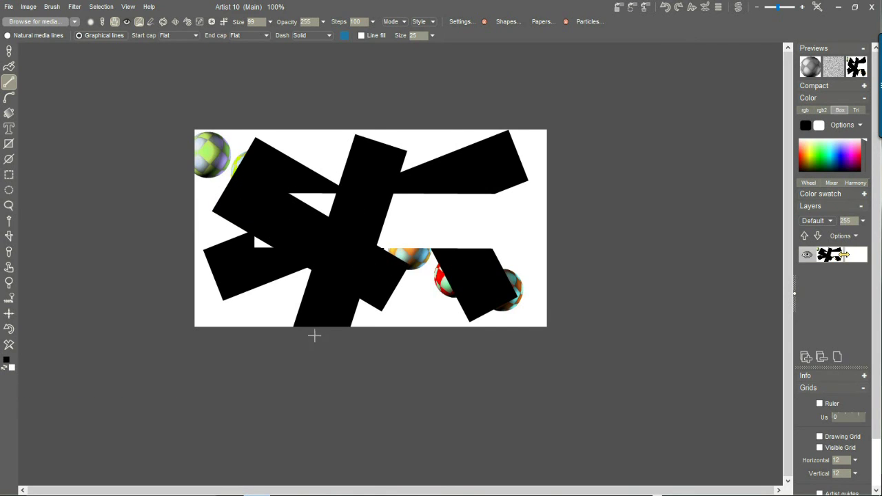
Step: Clear the canvas and draw five solid black graphical lines at size 56 in varied directions
left_click(9, 348)
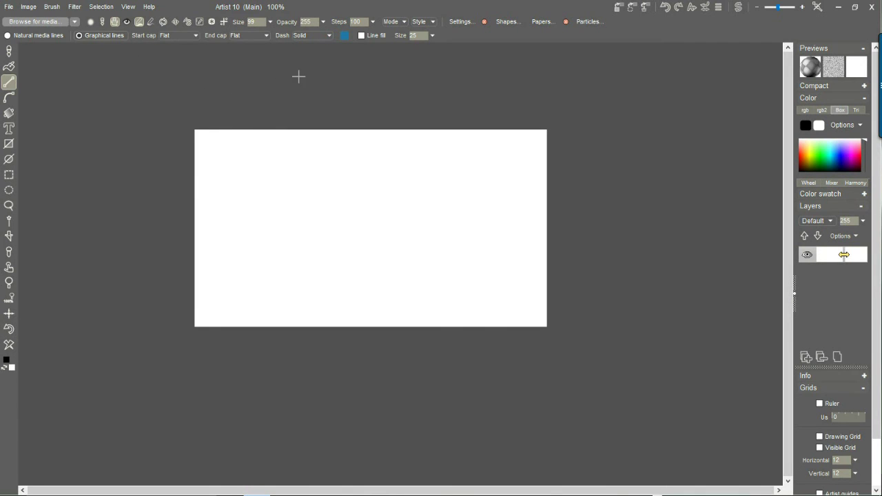
left_click(270, 21)
left_click_drag(264, 36, 246, 36)
left_click_drag(483, 186, 284, 244)
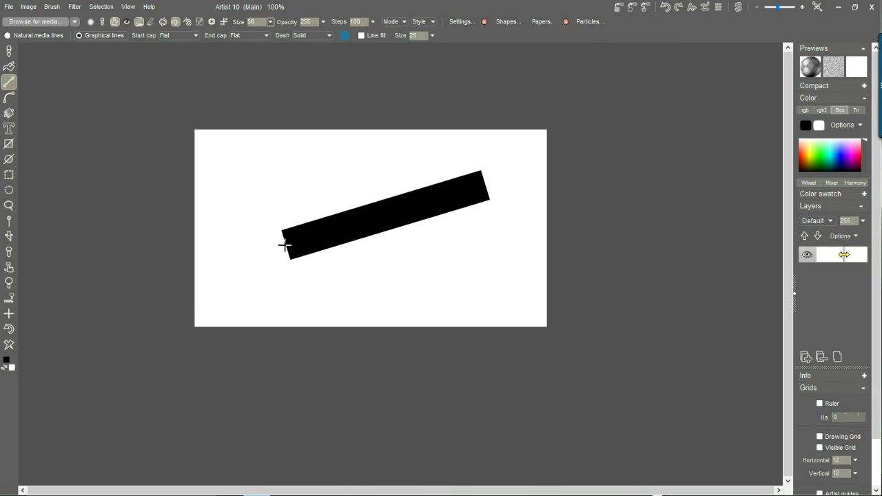
left_click_drag(241, 150, 467, 262)
left_click_drag(496, 126, 516, 231)
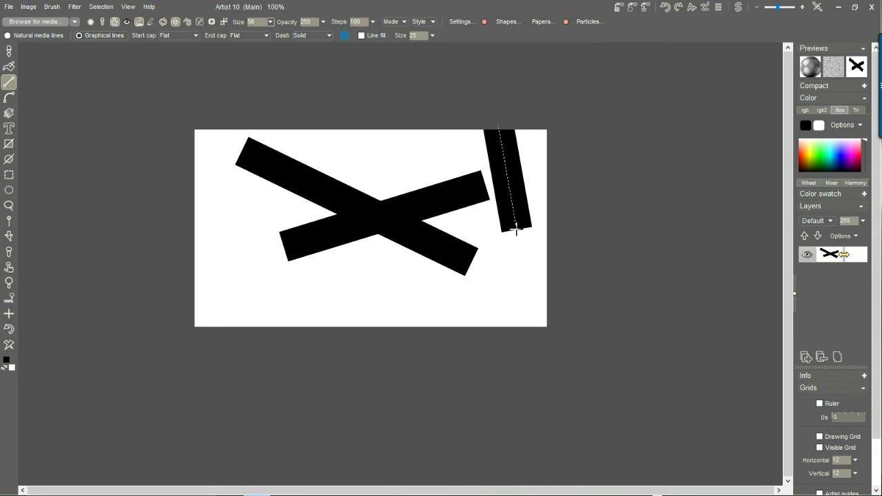
left_click_drag(397, 133, 293, 229)
left_click_drag(518, 292, 217, 277)
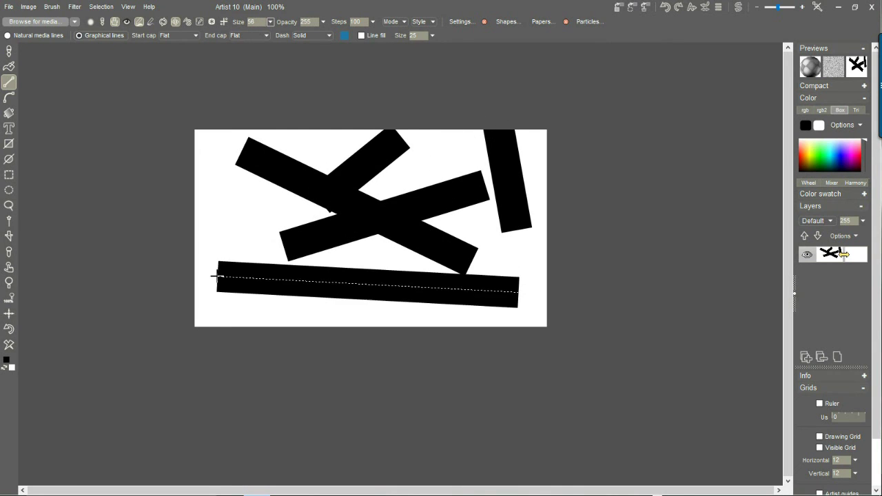
Step: Lower the opacity to 36 and draw three faint lines across the black ones
left_click(324, 21)
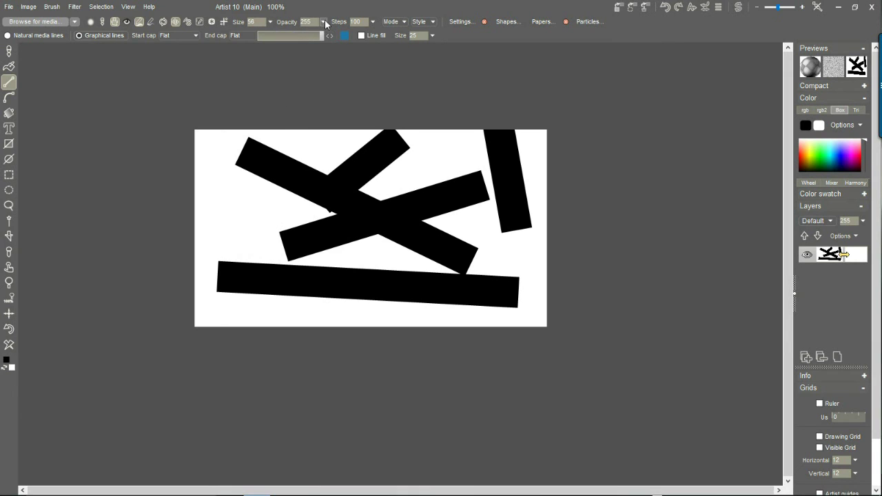
mouse_move(456, 150)
left_mouse_down()
mouse_move(393, 148)
mouse_move(274, 188)
left_mouse_up()
left_click_drag(529, 254, 248, 210)
left_click_drag(305, 307, 239, 122)
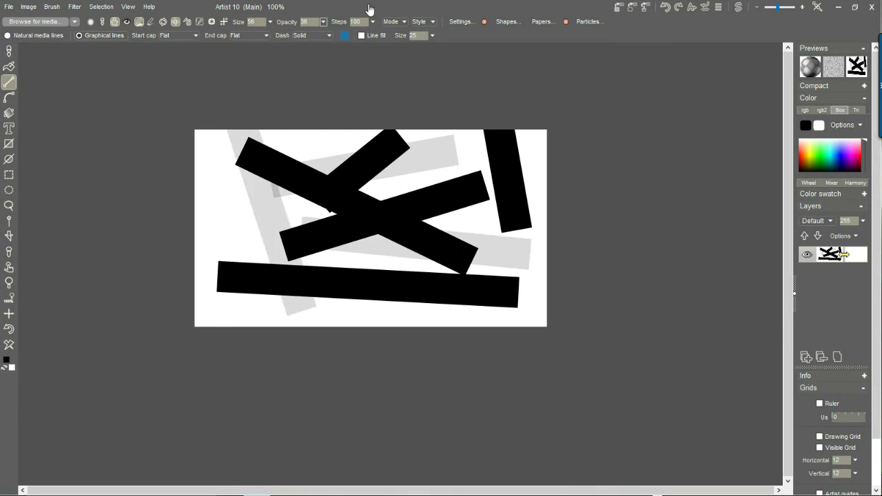
Step: Set the opacity to 78 and draw three semi-transparent slanted lines over the existing ones
left_click(324, 21)
left_click_drag(318, 37, 280, 39)
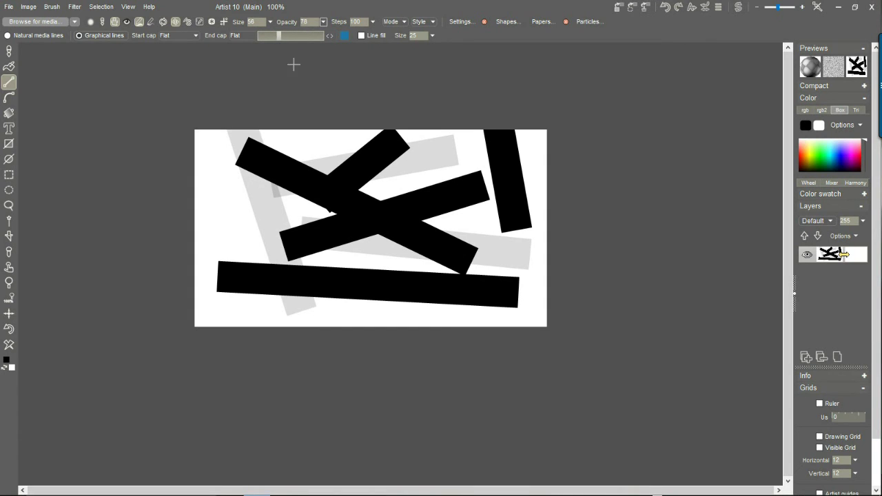
left_click_drag(297, 117, 281, 265)
left_click_drag(412, 197, 346, 313)
left_click_drag(530, 238, 449, 321)
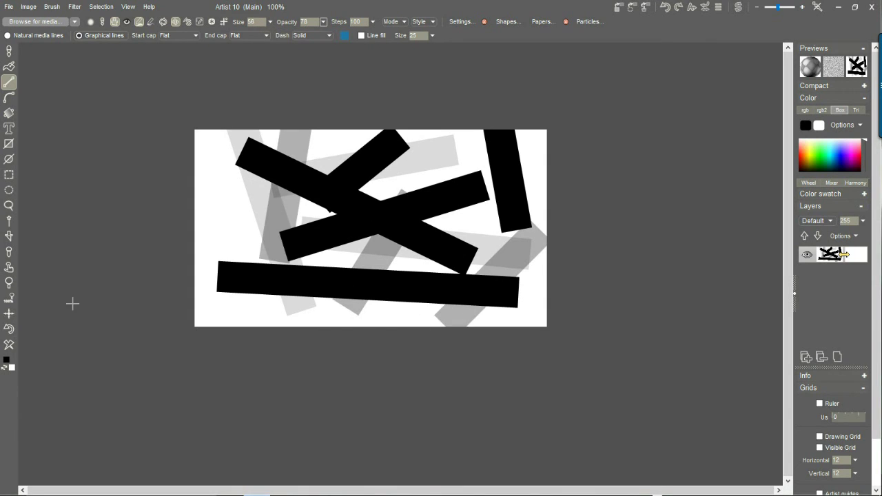
Step: Clear the canvas and fill it with many overlapping semi-transparent graphical lines of varied lengths and angles
left_click(7, 342)
left_click_drag(235, 173, 411, 155)
left_click_drag(487, 171, 409, 215)
left_click_drag(297, 207, 231, 270)
left_click_drag(393, 281, 412, 306)
left_click_drag(536, 288, 274, 114)
left_click_drag(462, 122, 219, 313)
left_click_drag(535, 139, 330, 328)
left_click_drag(340, 214, 386, 329)
mouse_move(239, 184)
left_mouse_down()
mouse_move(270, 218)
mouse_move(371, 254)
left_mouse_up()
mouse_move(417, 253)
left_mouse_down()
mouse_move(474, 296)
mouse_move(339, 290)
left_mouse_up()
left_click_drag(256, 283, 201, 290)
left_click_drag(282, 249, 195, 211)
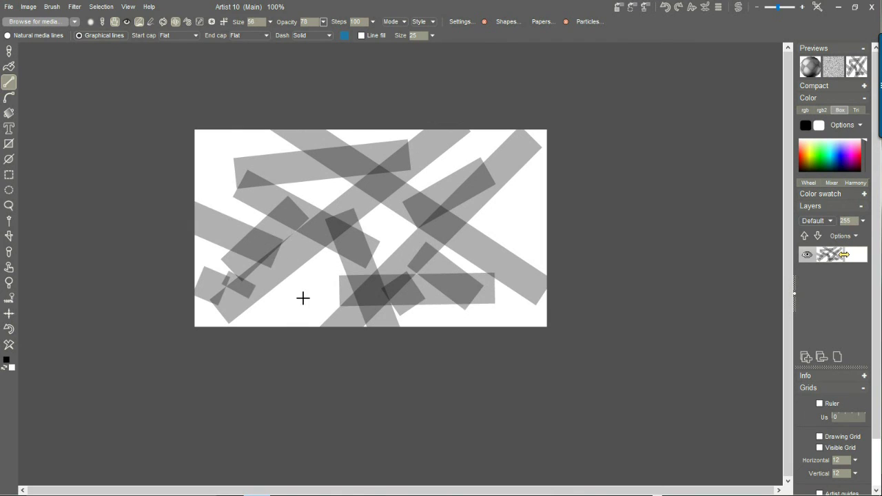
left_click_drag(301, 296, 345, 320)
left_click_drag(547, 284, 490, 318)
left_click_drag(547, 216, 383, 212)
left_click_drag(251, 146, 225, 172)
mouse_move(196, 136)
left_mouse_down()
mouse_move(313, 136)
mouse_move(207, 159)
left_mouse_up()
left_click_drag(276, 164, 292, 285)
left_click_drag(214, 296, 247, 321)
left_click_drag(228, 240, 328, 297)
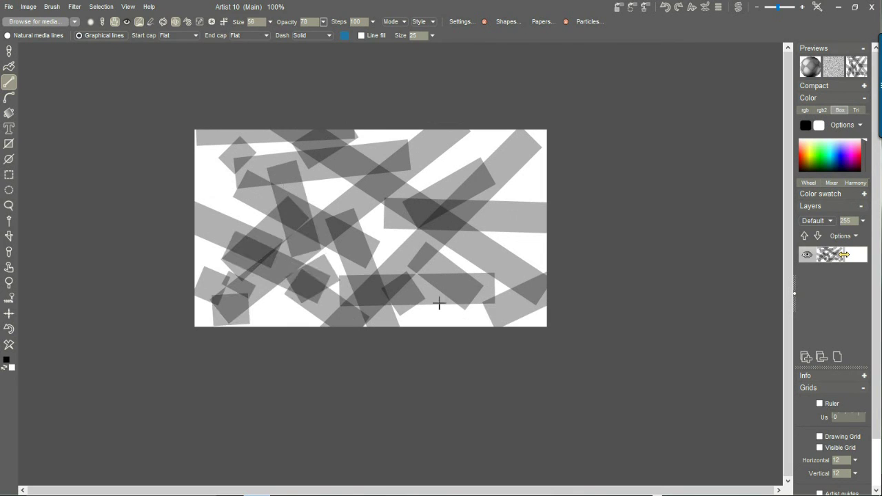
left_click_drag(437, 306, 521, 309)
left_click_drag(417, 141, 525, 278)
left_click_drag(469, 130, 544, 155)
left_click_drag(531, 130, 543, 194)
left_click_drag(518, 252, 496, 196)
left_click_drag(365, 121, 317, 180)
left_click_drag(314, 150, 541, 293)
left_click_drag(375, 307, 496, 304)
mouse_move(318, 160)
left_mouse_down()
mouse_move(403, 238)
mouse_move(290, 262)
left_mouse_up()
left_click_drag(258, 282, 281, 338)
left_click_drag(205, 168, 234, 208)
left_click_drag(201, 140, 209, 230)
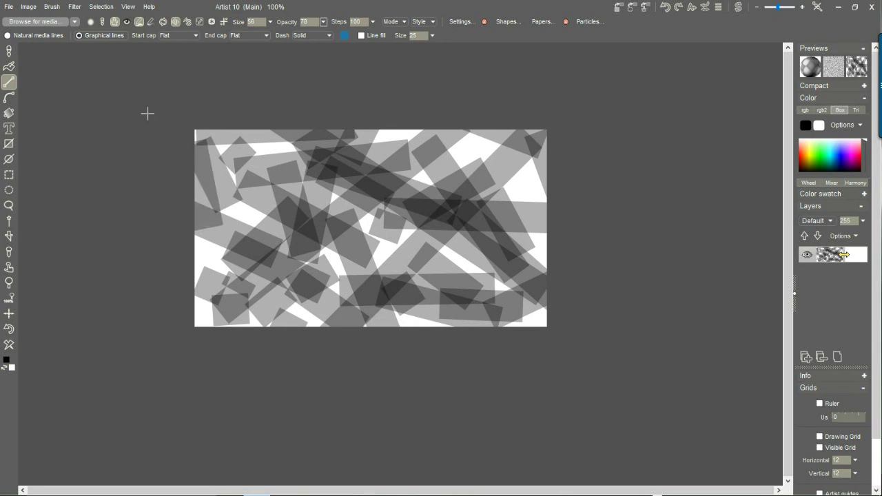
Step: Turn on Horizontal mirror and Vertical mirror for the overlapping line pattern
left_click(226, 23)
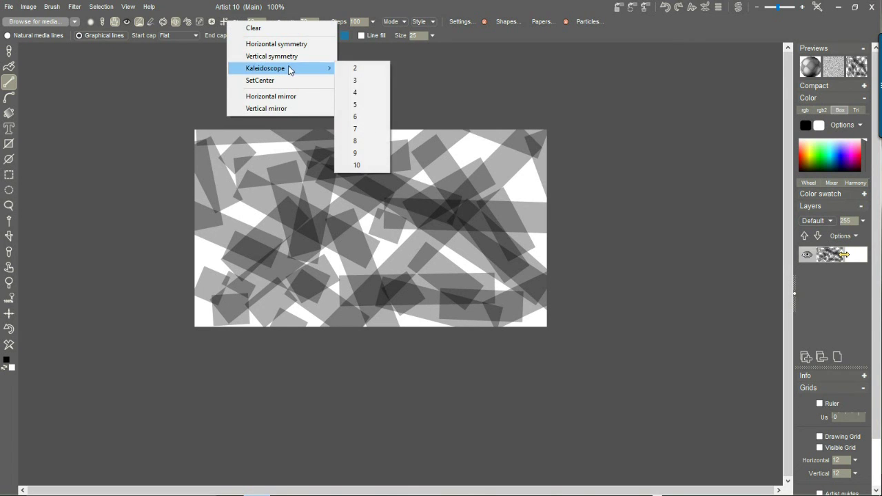
left_click(282, 100)
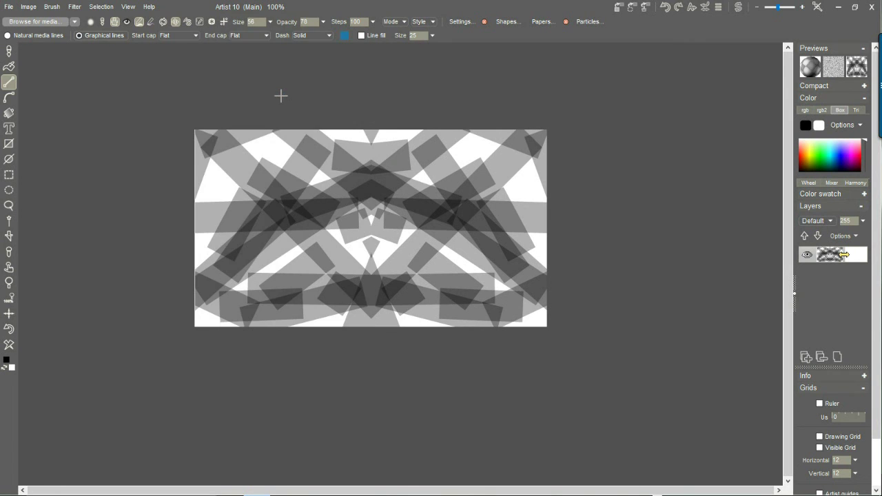
left_click(225, 26)
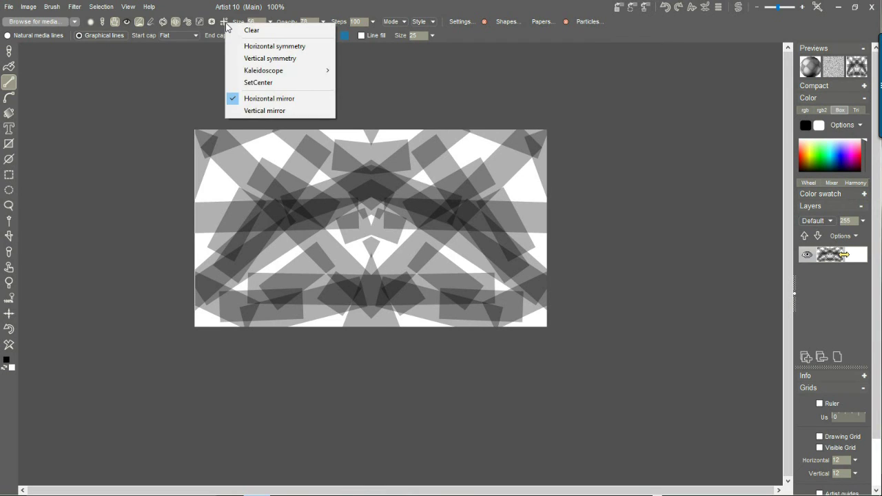
left_click(270, 110)
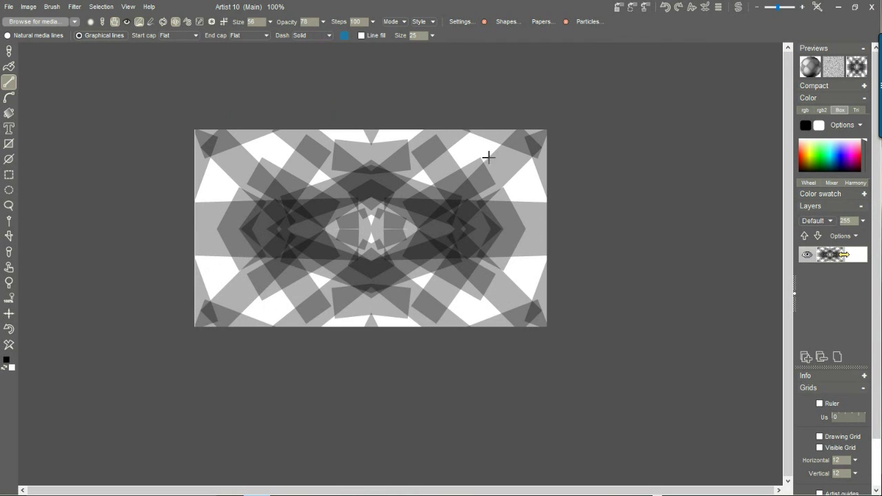
Step: Draw five more semi-transparent lines over the upper and middle parts of the mirrored pattern
left_click_drag(389, 171, 467, 276)
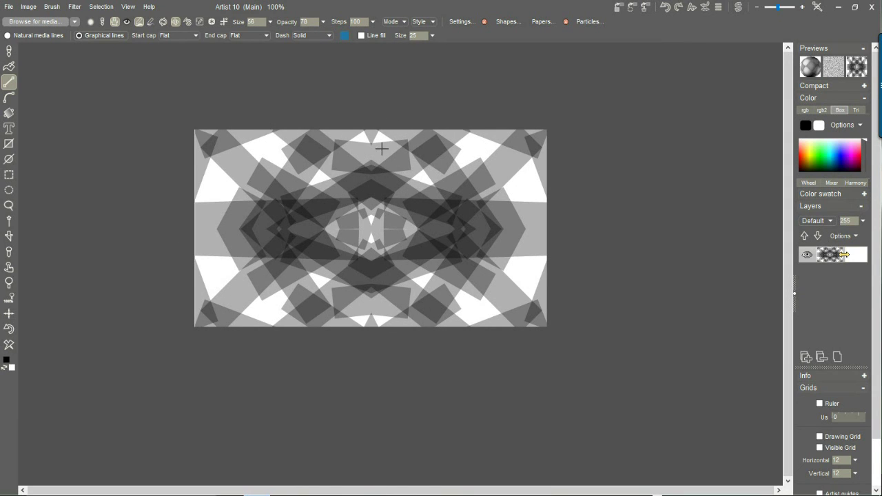
left_click_drag(587, 155, 463, 164)
mouse_move(434, 196)
left_mouse_down()
mouse_move(468, 138)
mouse_move(523, 200)
left_mouse_up()
left_click_drag(360, 76, 425, 178)
left_click_drag(413, 124, 449, 170)
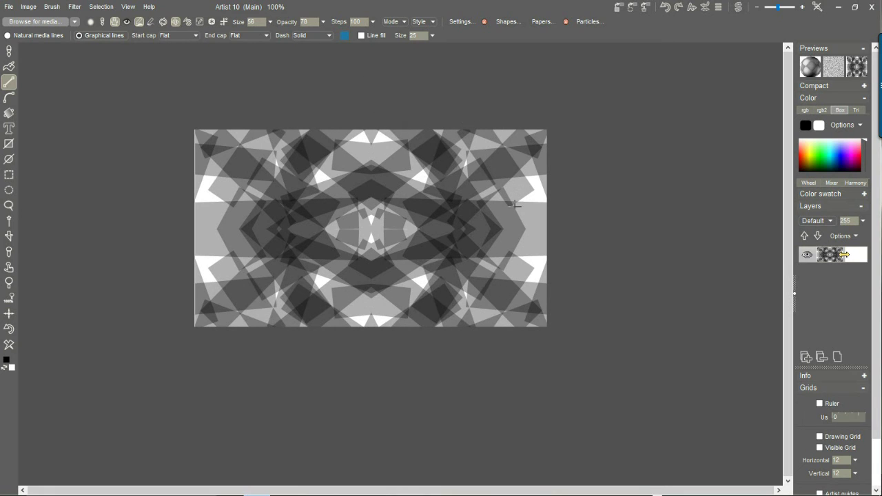
Step: Draw about ten more overlapping semi-transparent lines across the middle and outer areas of the mirrored pattern
left_click_drag(518, 205, 431, 186)
left_click_drag(441, 317, 477, 146)
left_click_drag(482, 289, 498, 323)
left_click_drag(559, 190, 547, 210)
left_click_drag(531, 160, 491, 298)
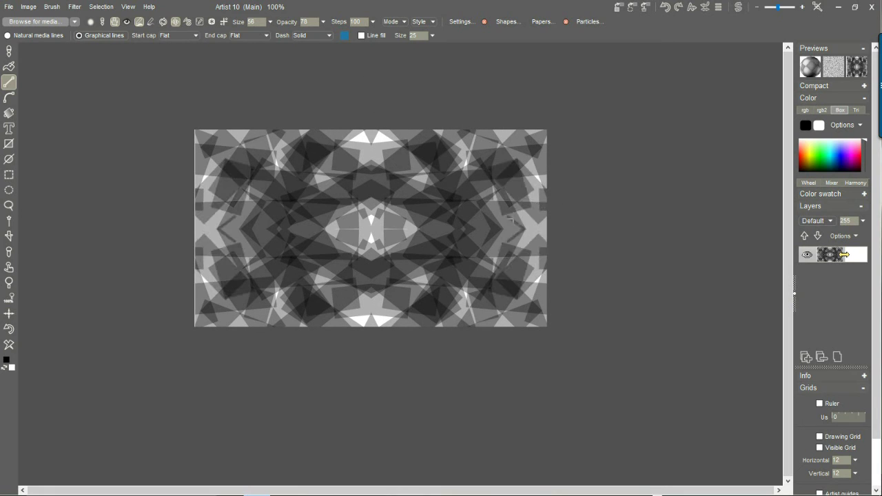
left_click_drag(450, 177, 412, 211)
left_click_drag(390, 192, 353, 266)
mouse_move(417, 221)
left_mouse_down()
mouse_move(386, 205)
mouse_move(413, 172)
left_mouse_up()
mouse_move(509, 195)
left_mouse_down()
mouse_move(551, 266)
mouse_move(465, 261)
left_mouse_up()
mouse_move(477, 221)
left_mouse_down()
mouse_move(315, 234)
mouse_move(567, 219)
mouse_move(429, 156)
mouse_move(447, 118)
mouse_move(429, 198)
left_mouse_up()
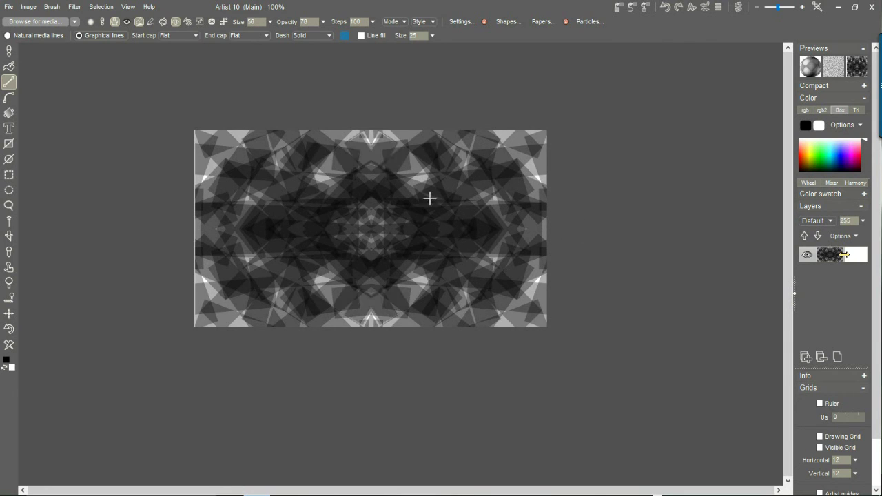
Step: Clear the mirroring from the pattern and turn Horizontal mirror and Vertical mirror back on
left_click(224, 22)
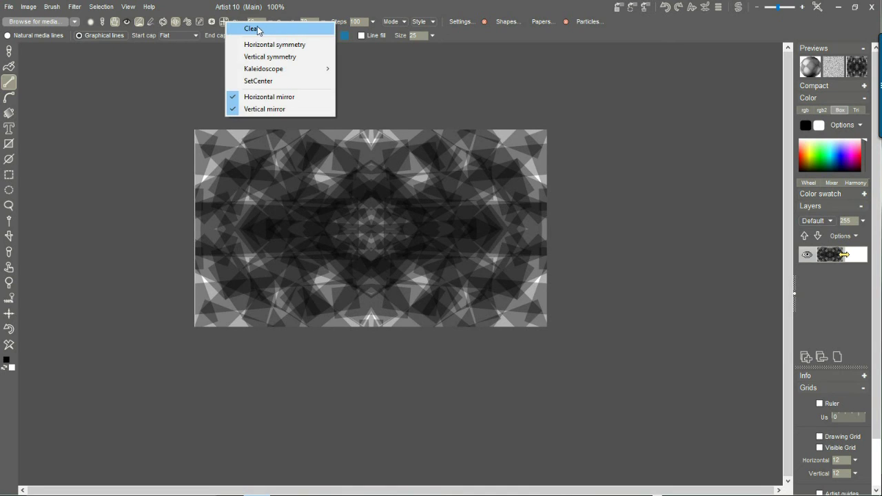
left_click(251, 29)
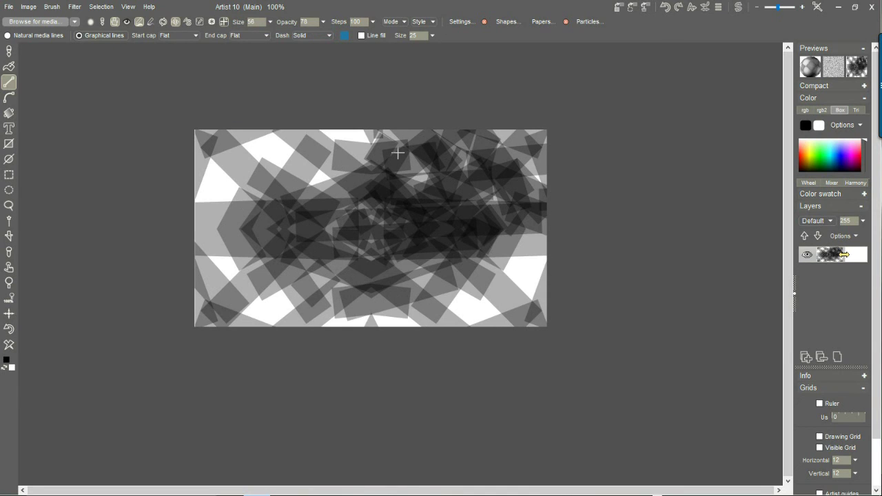
left_click(224, 21)
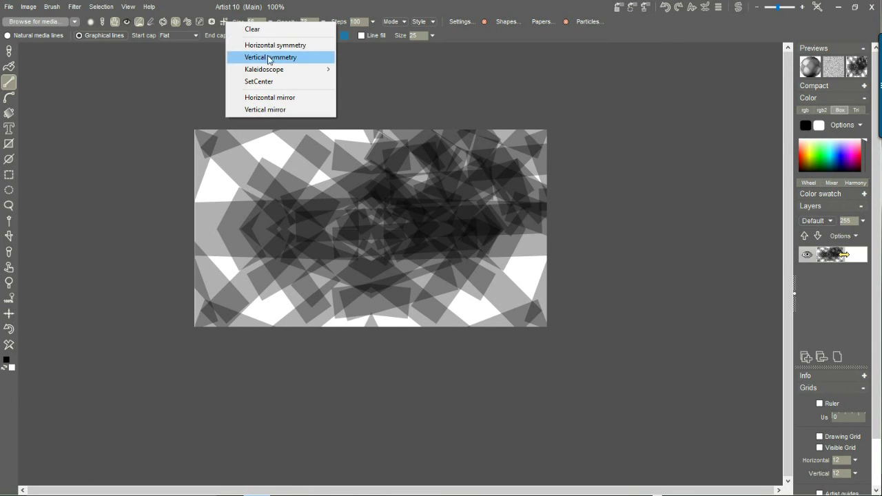
left_click(270, 98)
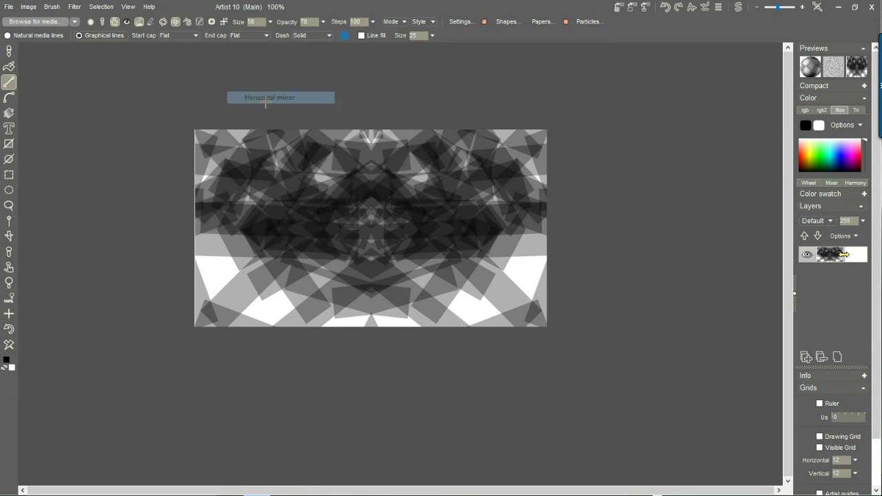
left_click(224, 22)
left_click(279, 110)
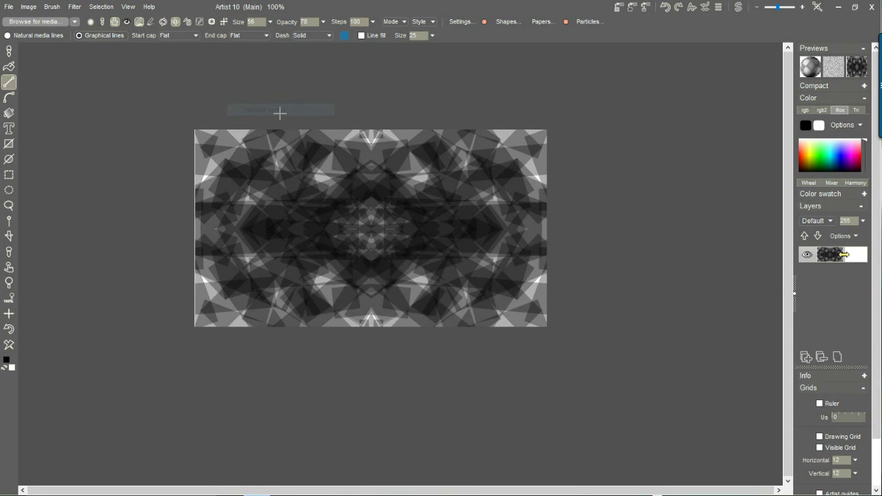
Step: Store a copy of the mirrored image and clear the Horizontal and Vertical mirror modes
left_click(29, 7)
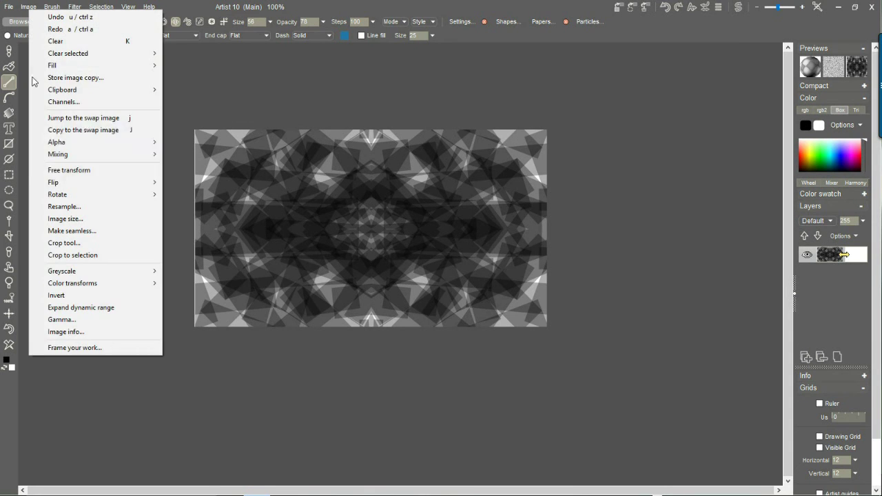
left_click(76, 78)
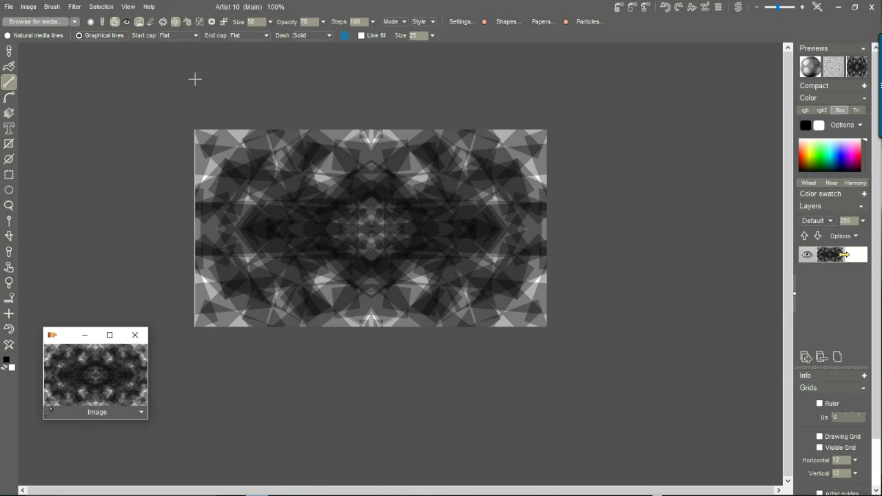
left_click(224, 22)
left_click(253, 27)
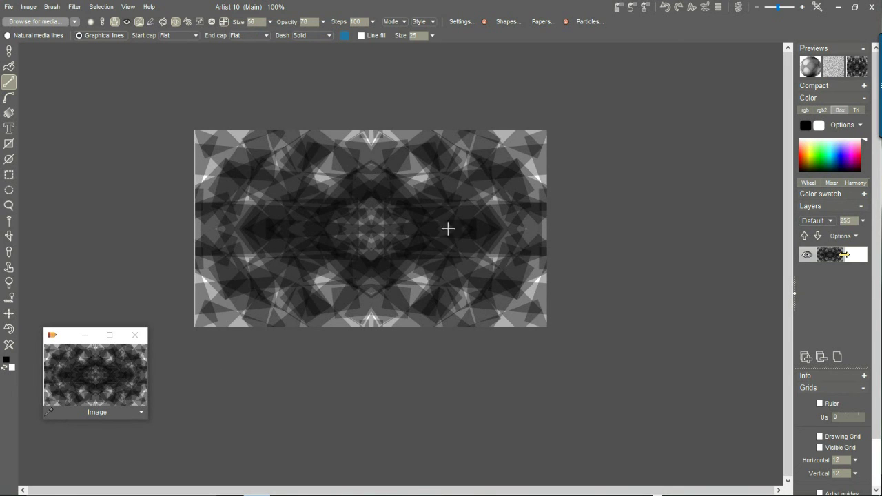
Step: Put the stored image copy back on the canvas and move its small window lower
scroll(399, 261, "up", 5)
scroll(399, 259, "down", 4)
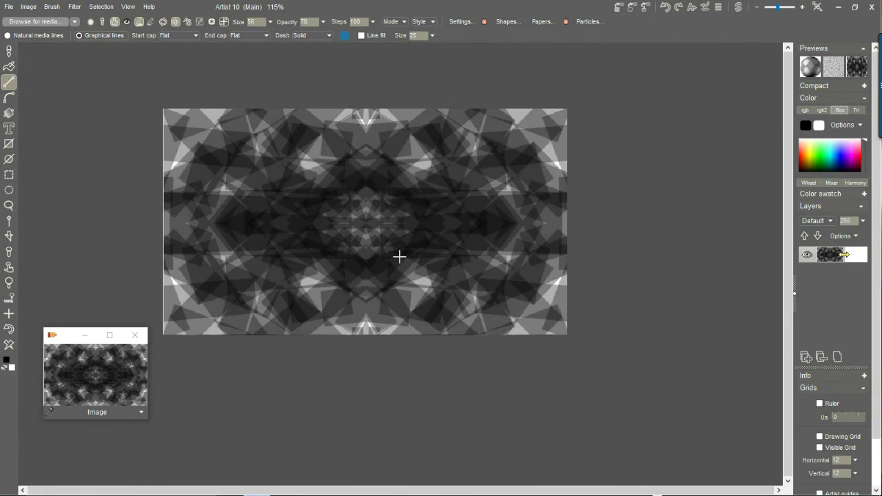
left_click(118, 370)
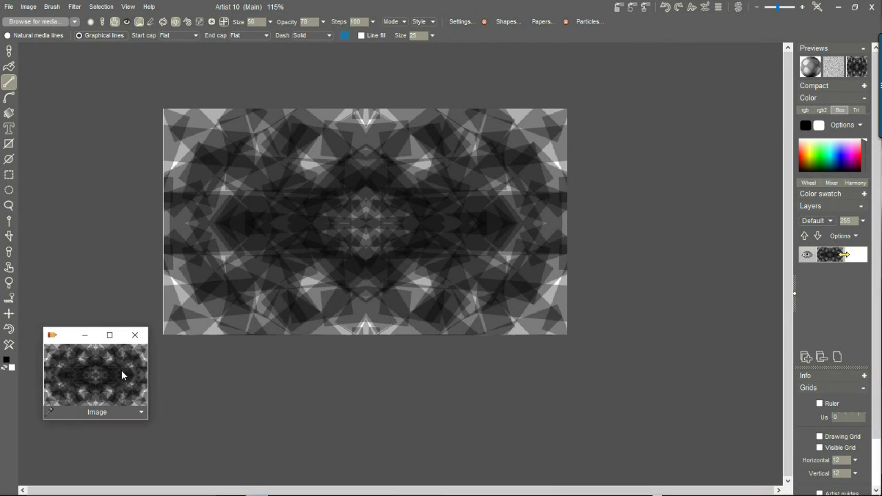
left_click_drag(66, 337, 59, 382)
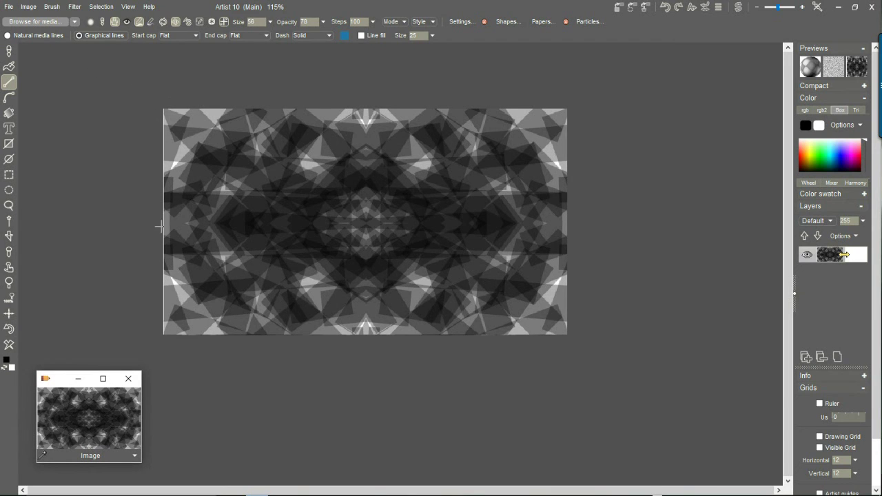
scroll(160, 201, "up", 3)
scroll(160, 202, "down", 5)
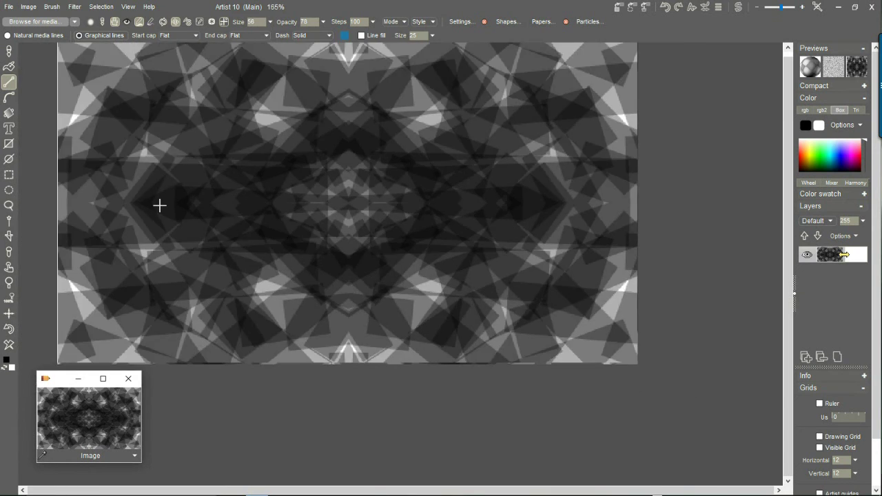
Step: Make the image seamless with 8% trim on both axes, keeping its original size, and store a copy of the result
scroll(159, 205, "up", 1)
left_click_drag(252, 174, 324, 159)
left_click(28, 7)
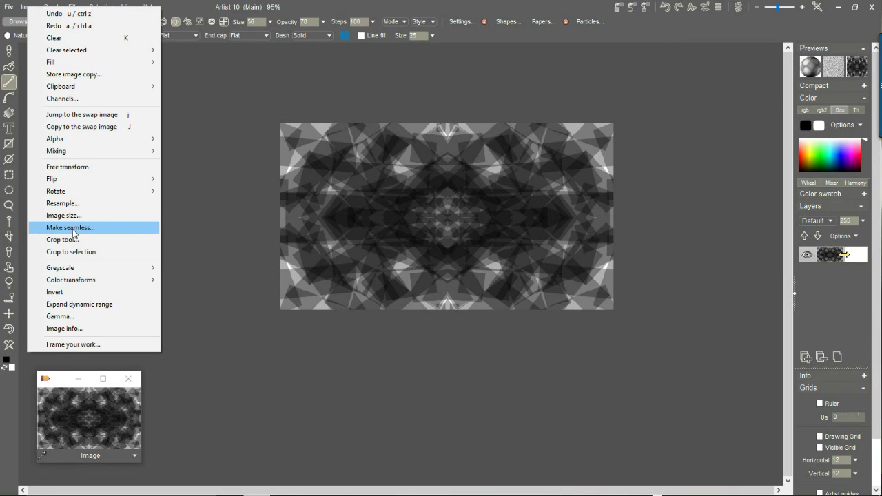
left_click(71, 228)
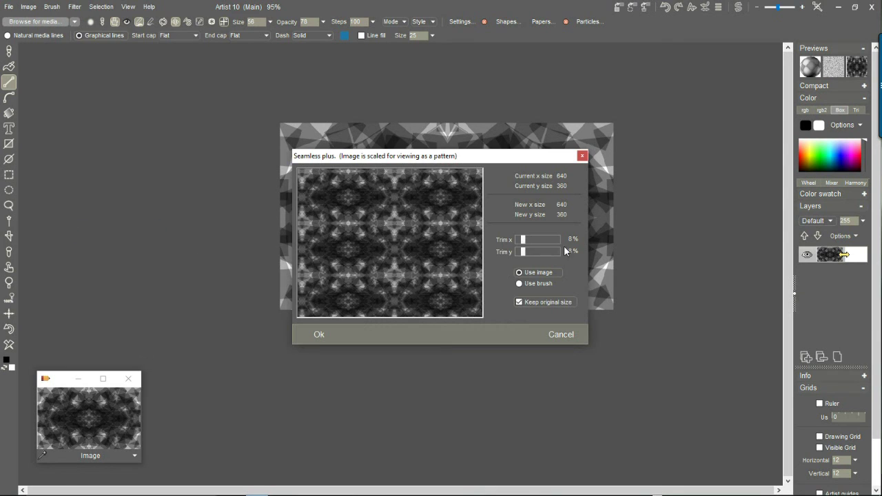
left_click(320, 333)
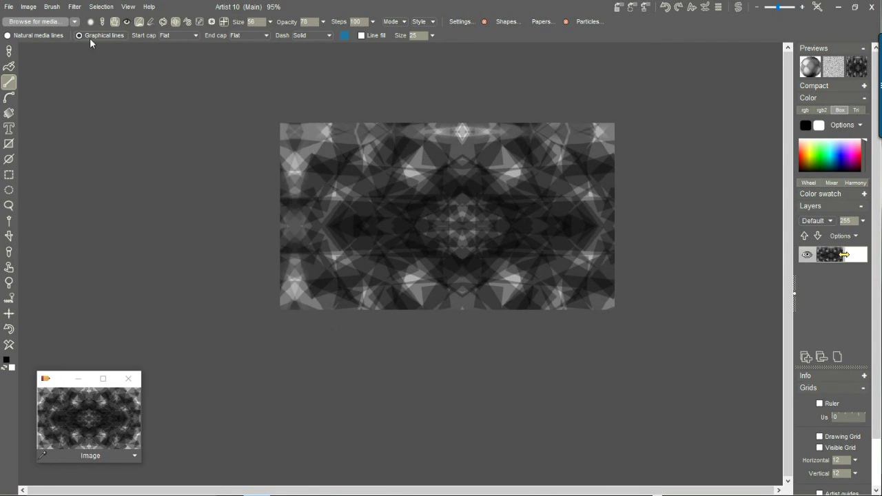
left_click(28, 6)
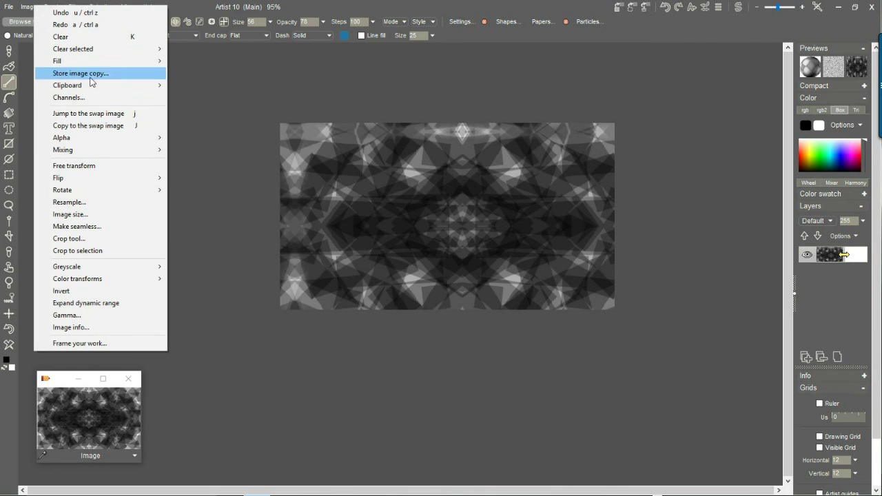
left_click(91, 75)
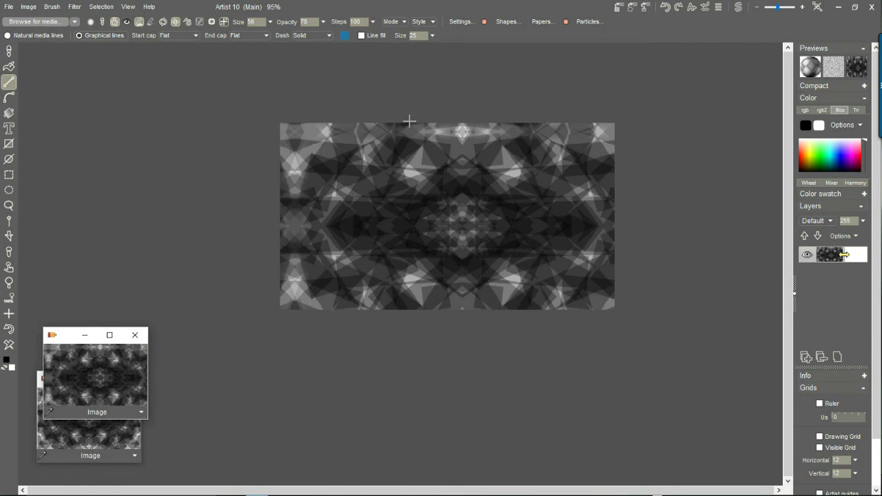
Step: Turn the seamless pattern into a 3D landscape with Puppy Ray GPU and move its dialog clear of the canvas
left_click_drag(251, 212, 379, 173)
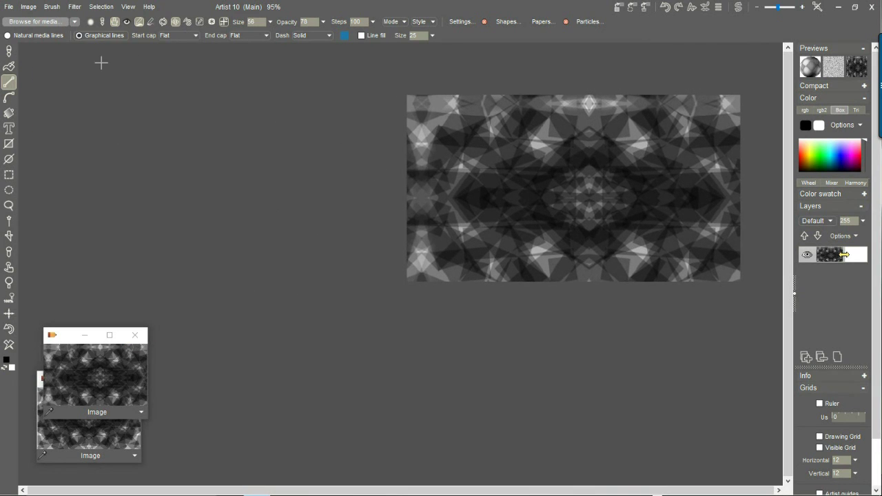
left_click(73, 7)
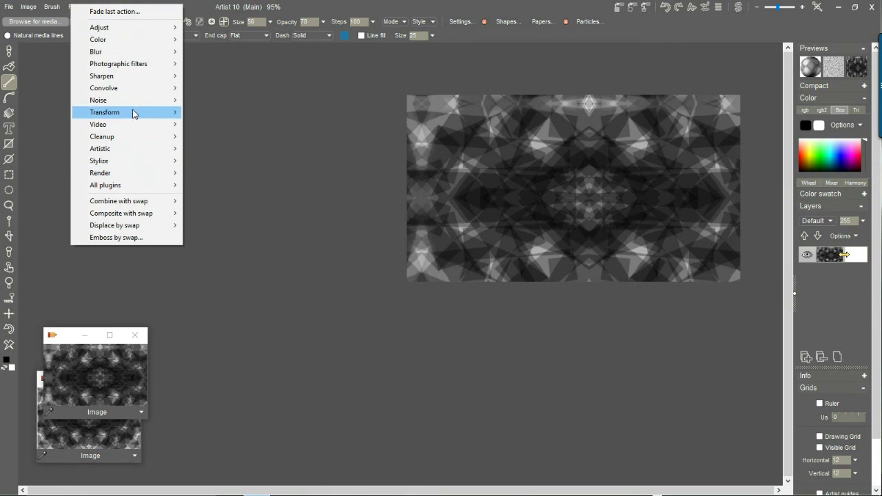
mouse_move(134, 113)
mouse_move(272, 173)
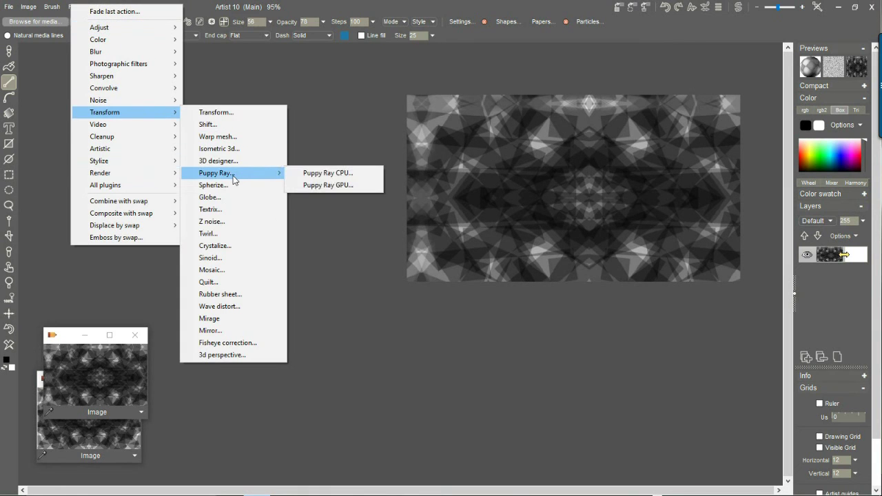
left_click(359, 186)
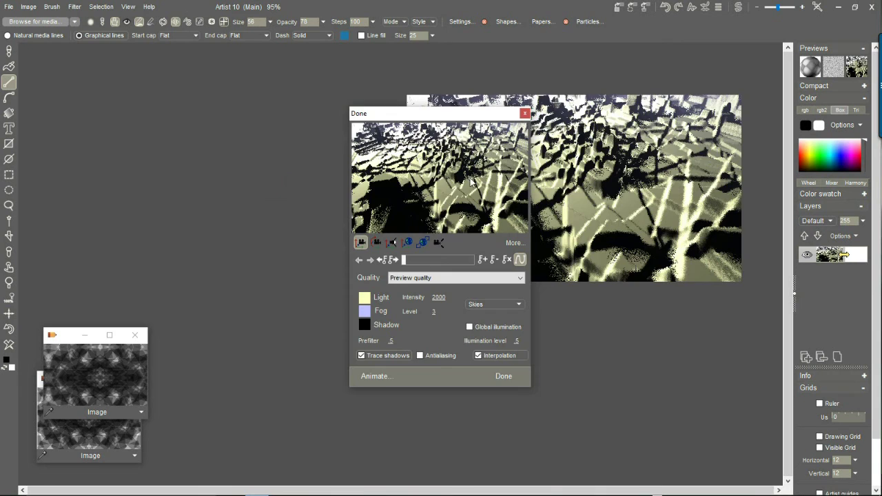
left_click_drag(446, 117, 204, 107)
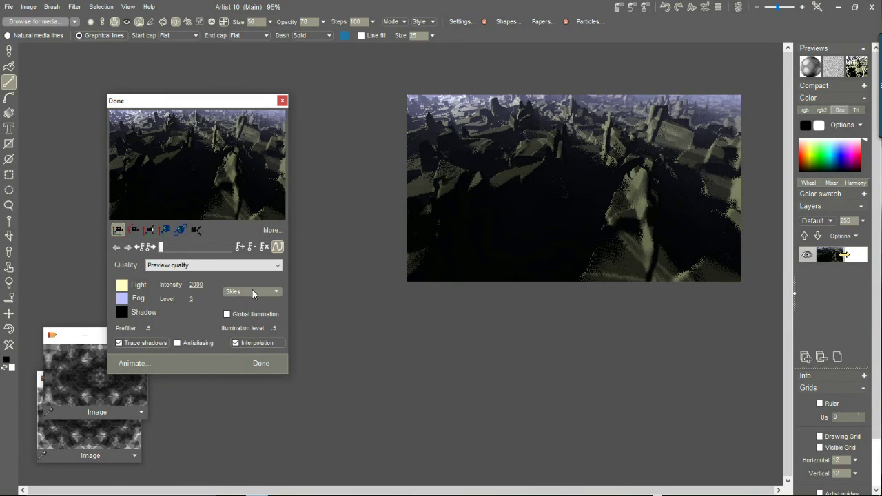
Step: Choose the red sunset sky for the landscape and turn on Global illumination
left_click(252, 291)
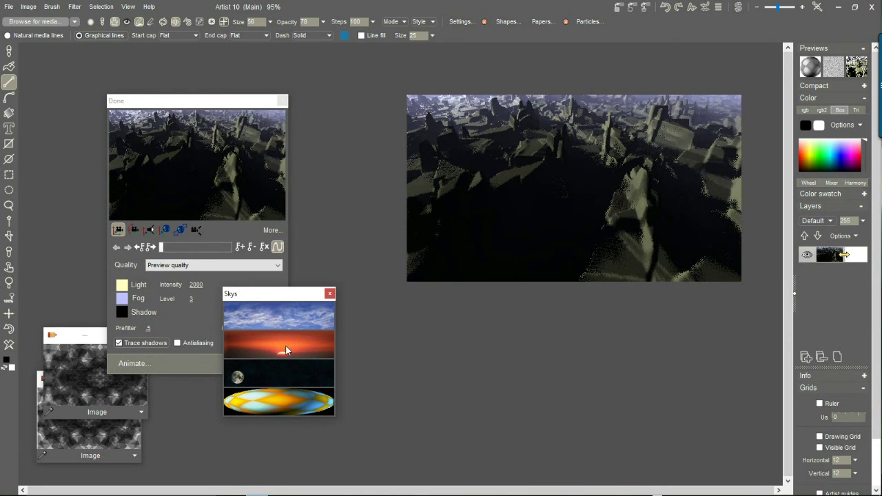
left_click(263, 350)
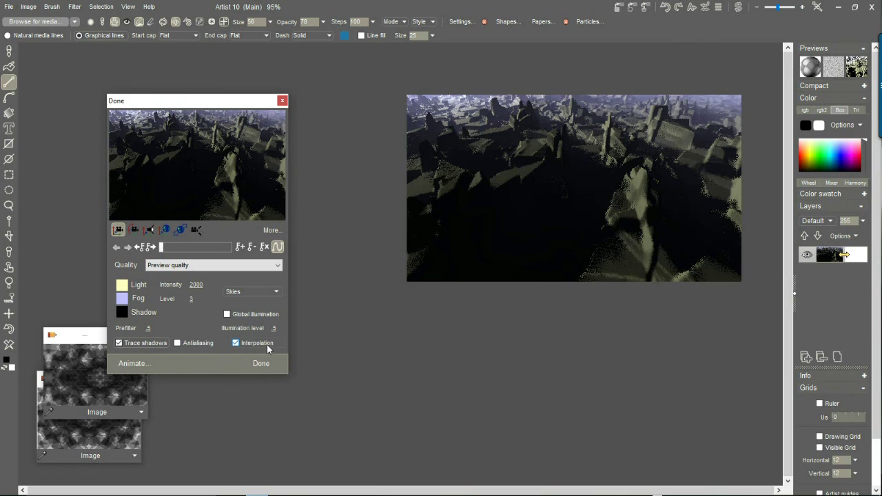
left_click(241, 313)
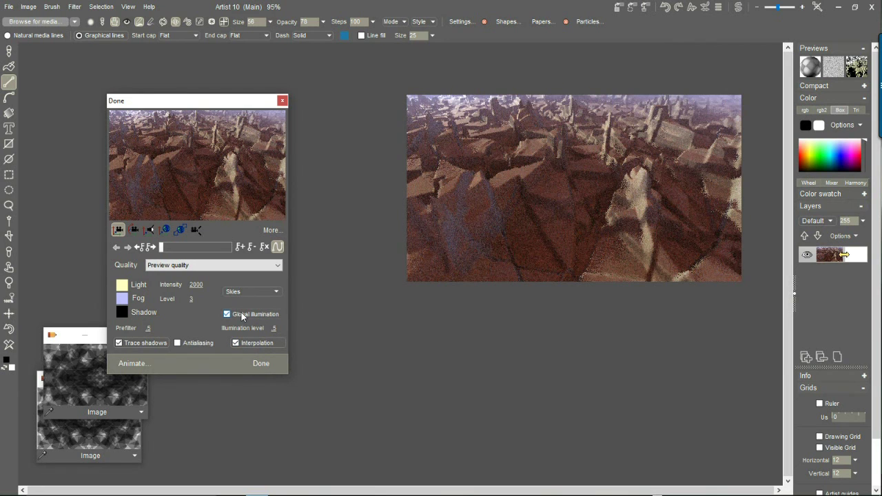
Step: Reorient the camera over the landscape to bring the horizon and open sky into view
left_click(134, 231)
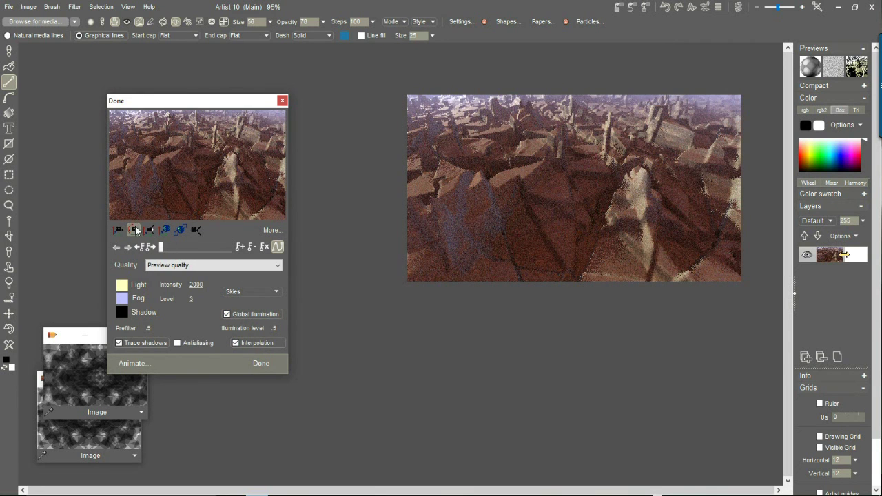
left_click_drag(183, 97, 247, 69)
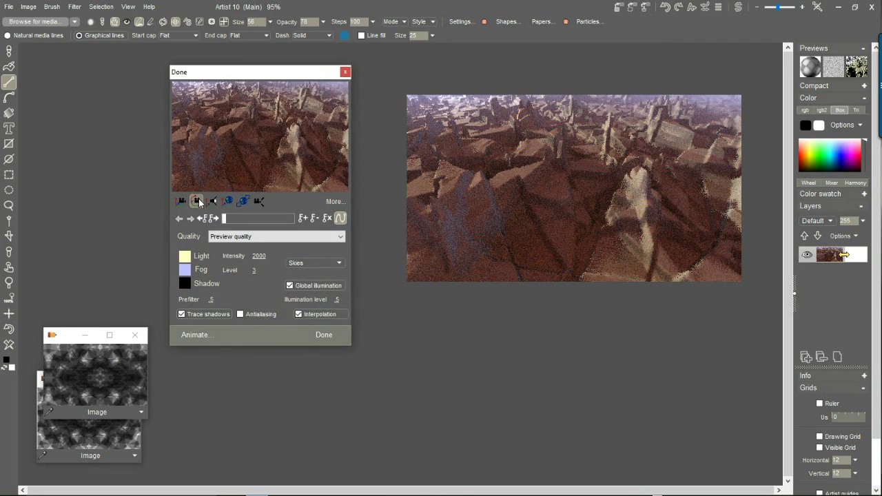
left_click_drag(229, 133, 299, 185)
left_click_drag(317, 134, 467, 162)
left_click(212, 201)
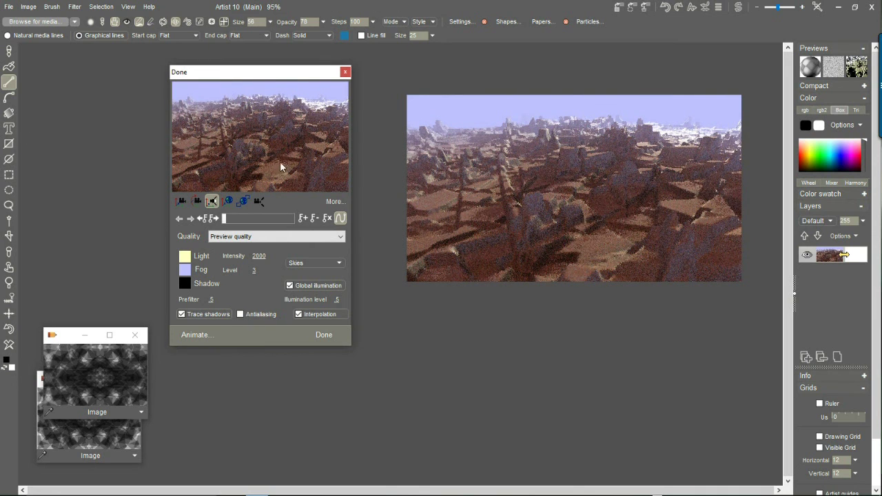
Step: Set the light intensity to 2142 and the Prefilter to 0
mouse_move(257, 261)
left_mouse_down()
mouse_move(286, 256)
mouse_move(268, 250)
left_mouse_up()
left_click_drag(213, 299, 709, 289)
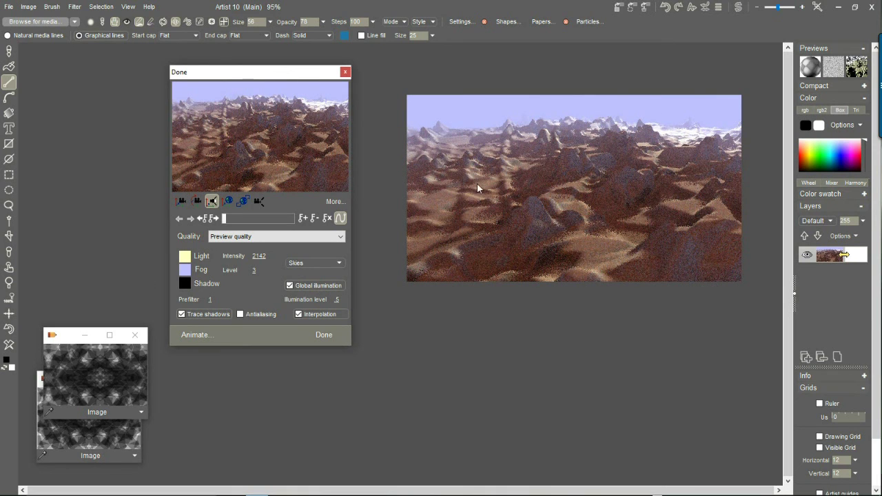
left_click_drag(214, 299, 204, 299)
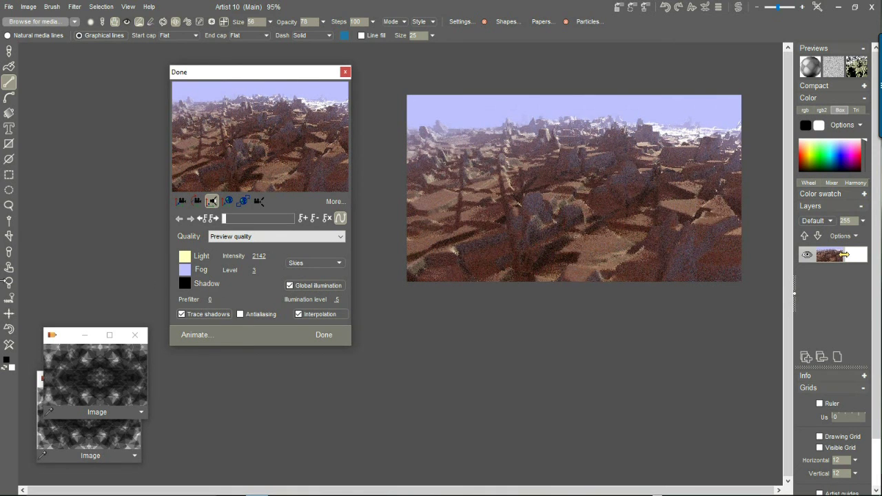
Step: Turn off Interpolation and render the landscape at High quality, with the dialog moved away from the image
left_click(315, 315)
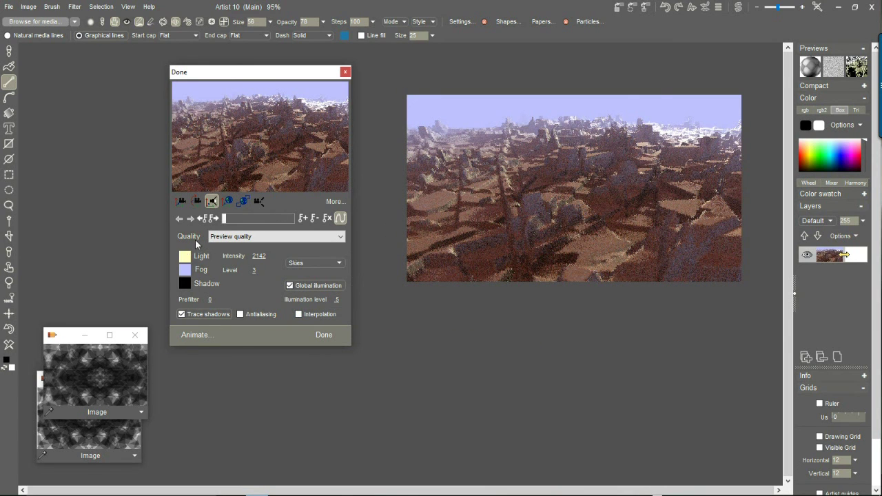
left_click(248, 237)
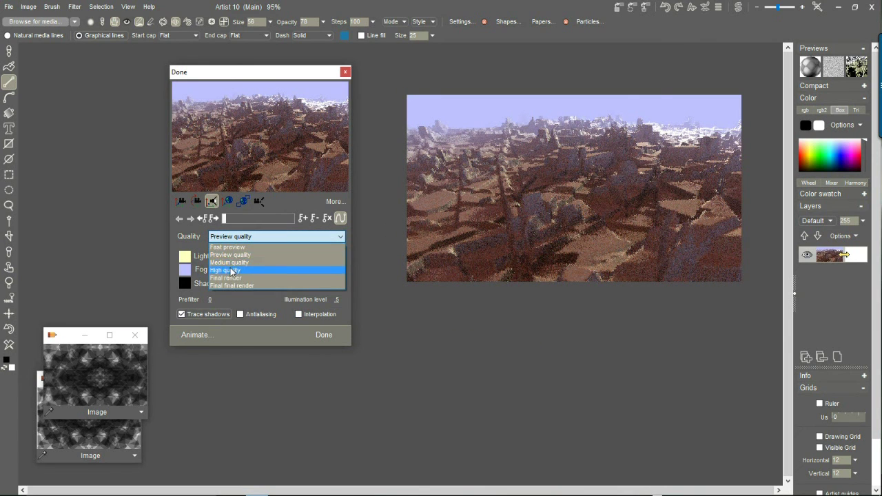
left_click(227, 270)
left_click_drag(279, 77, 232, 64)
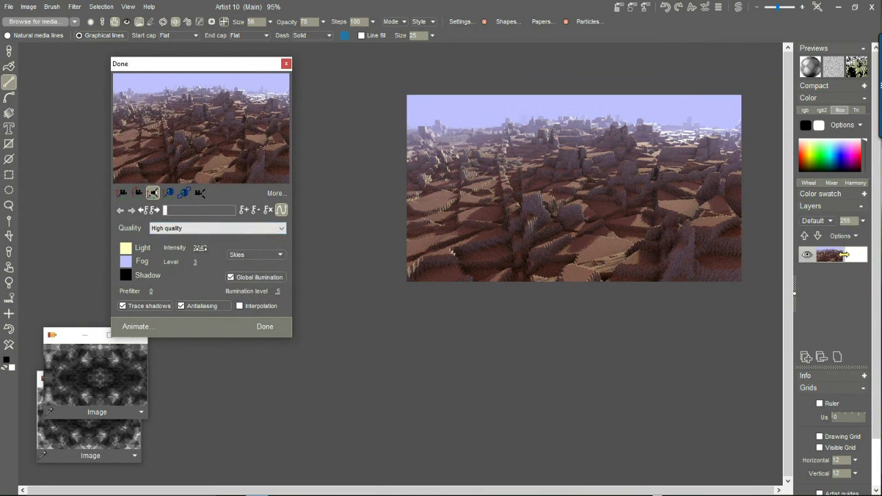
Step: Show the extended camera, light, world and render settings of the landscape, check the quality levels and finish the Puppy Ray session
left_click(274, 195)
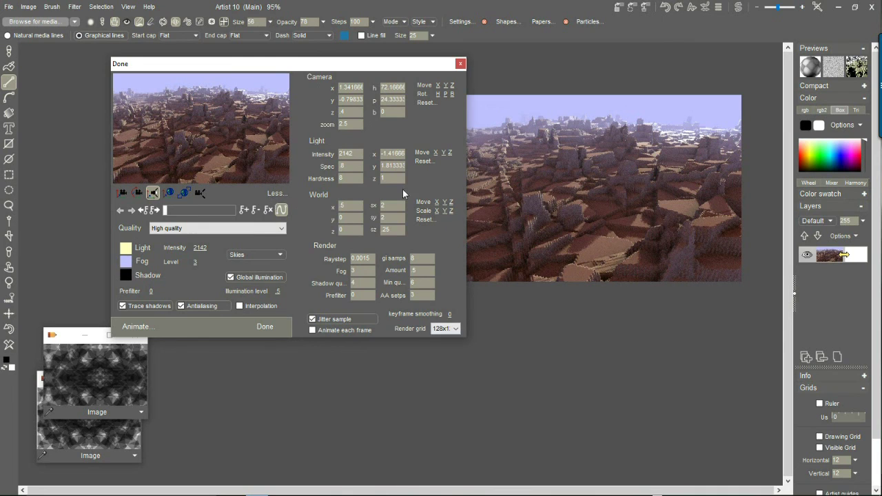
left_click_drag(359, 71, 272, 68)
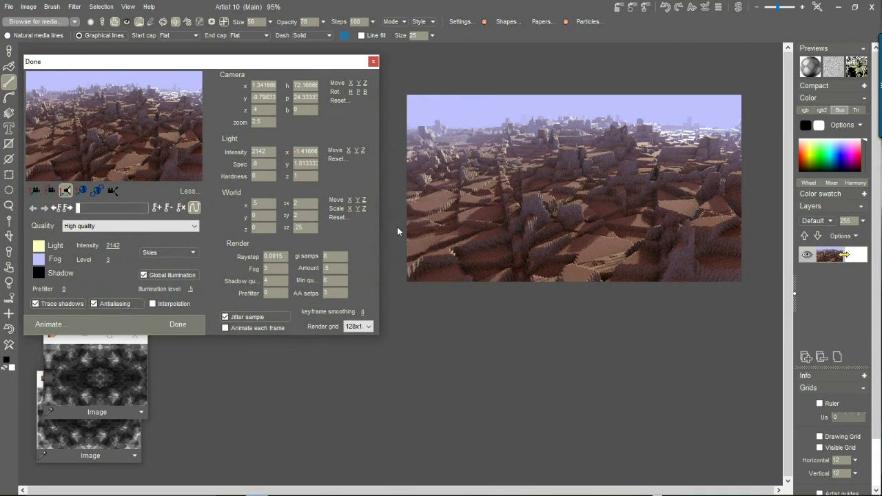
left_click(103, 226)
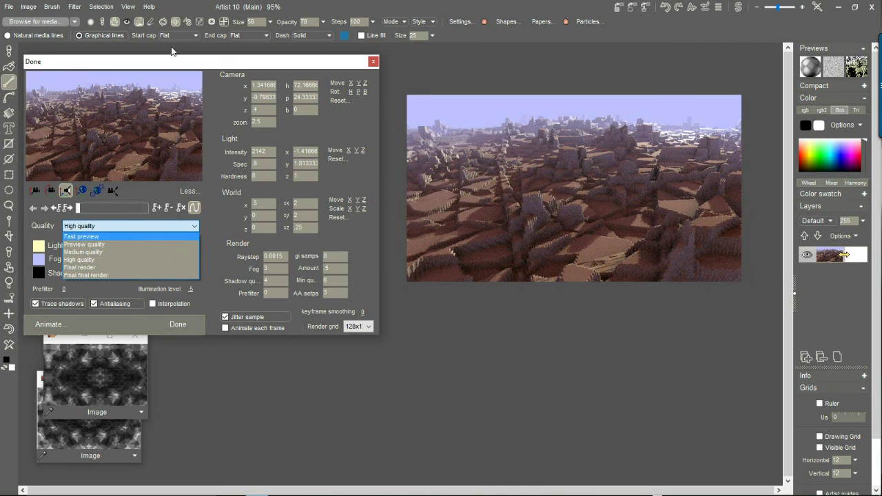
left_click(158, 64)
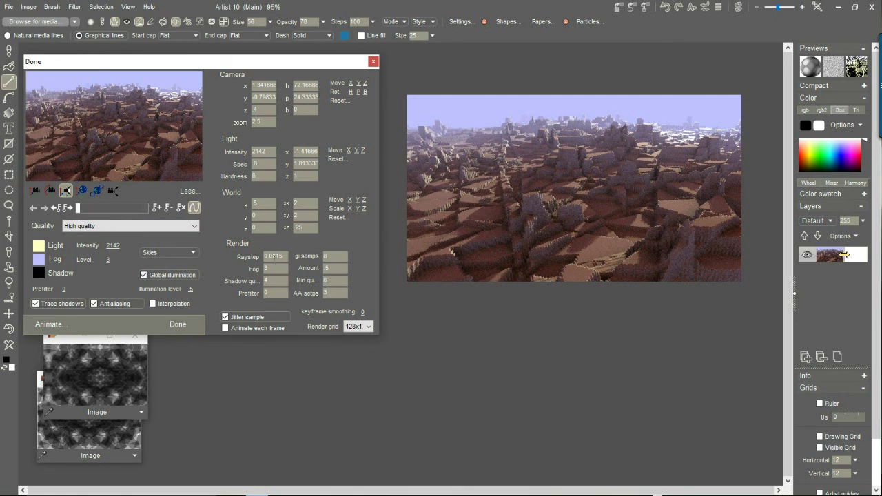
double_click(328, 293)
left_click(178, 324)
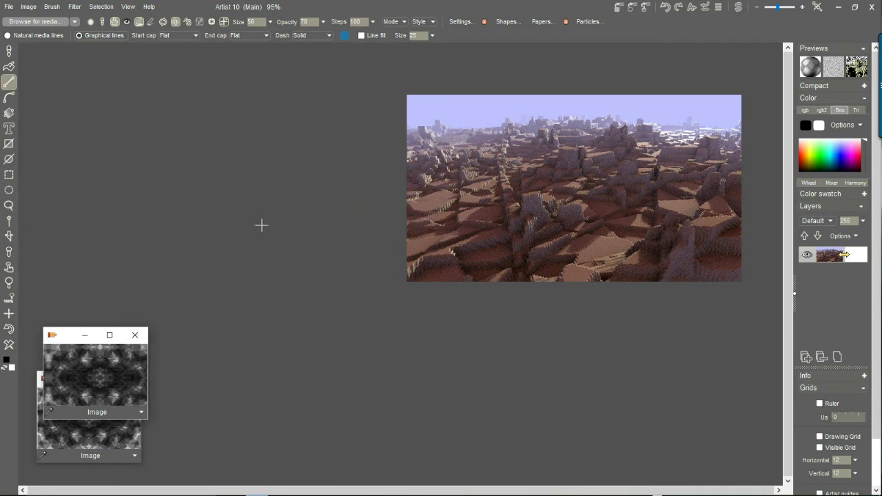
Step: Store a copy of the rendered landscape and place its window below the canvas, away from the two pattern copies
left_click(28, 7)
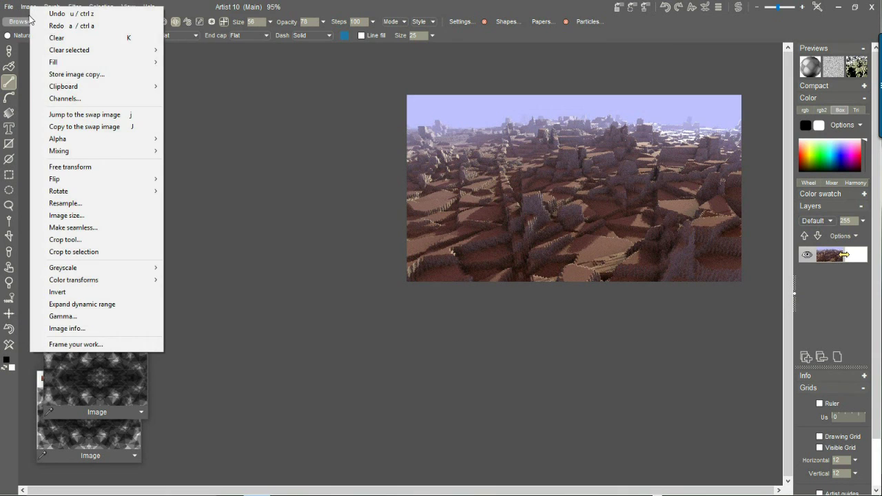
left_click(96, 75)
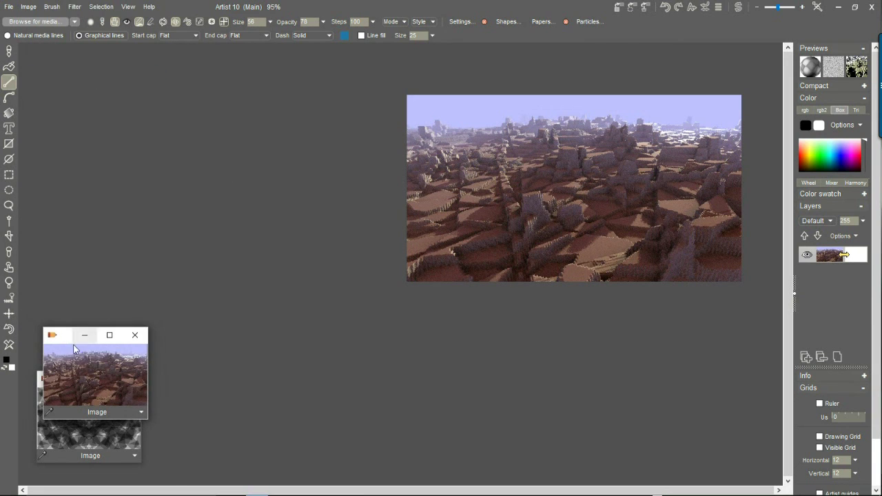
left_click_drag(63, 342, 662, 385)
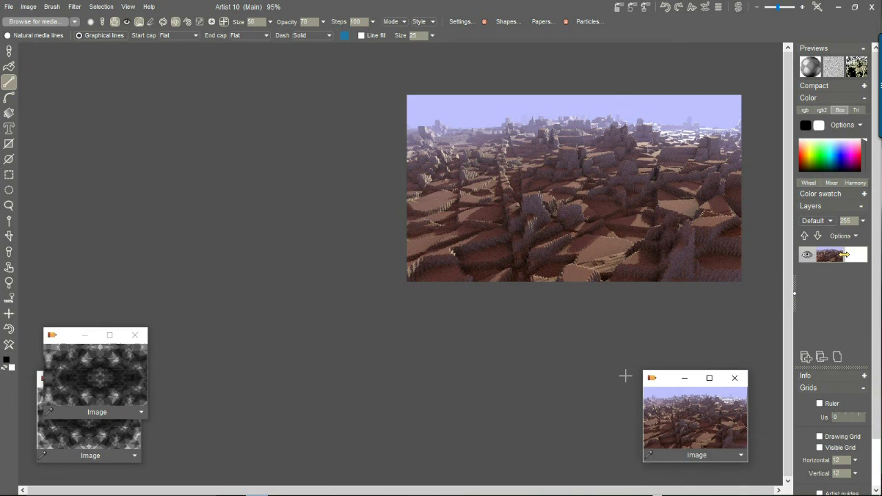
Step: Clear the rendered landscape from the canvas
left_click(100, 376)
left_click(13, 343)
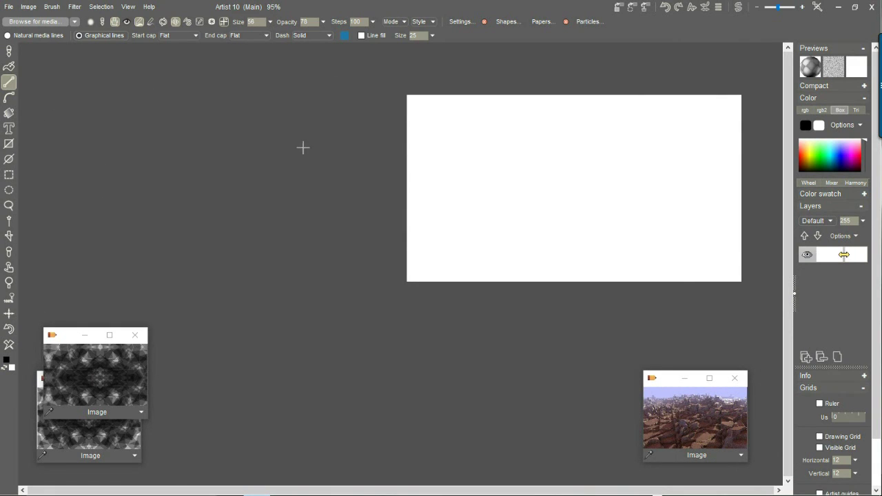
left_click_drag(392, 175, 331, 173)
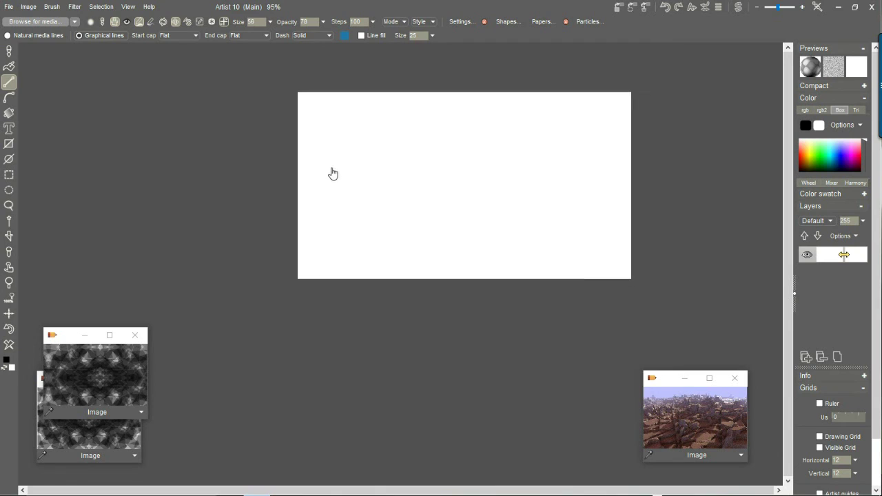
Step: Set both the start cap and the end cap of the Line tool to Round anchor
left_click(9, 83)
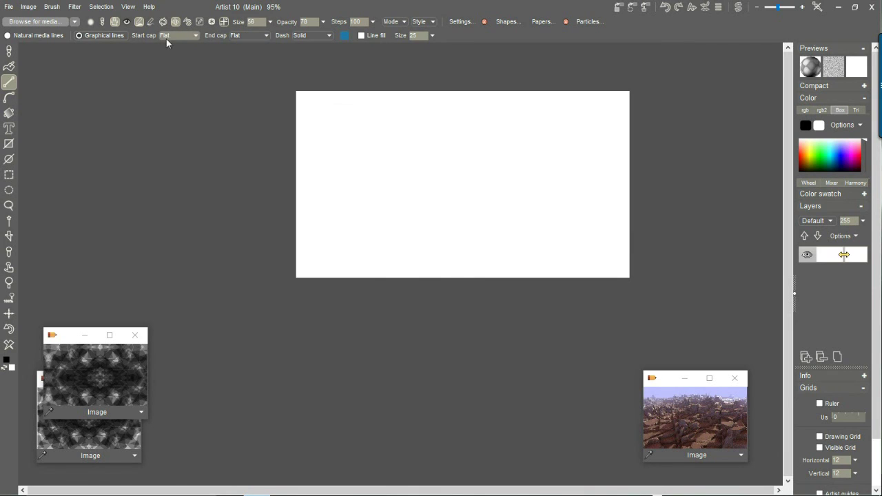
left_click(197, 37)
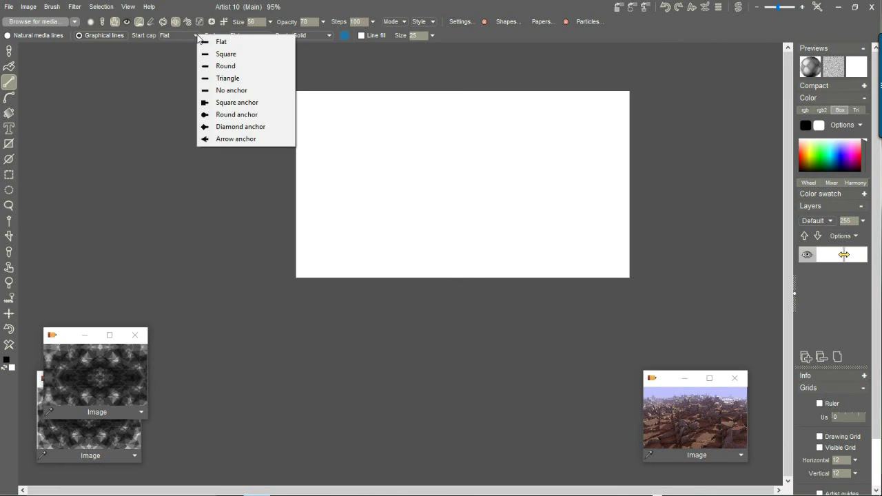
left_click(235, 116)
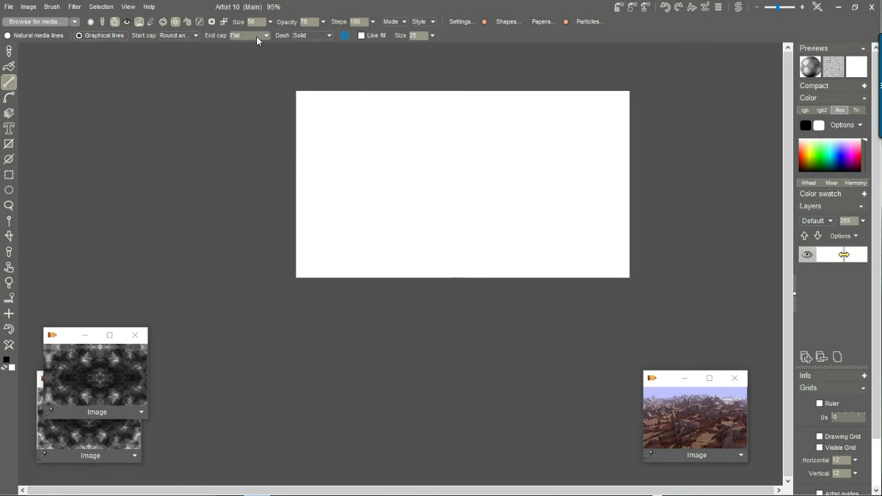
left_click(257, 37)
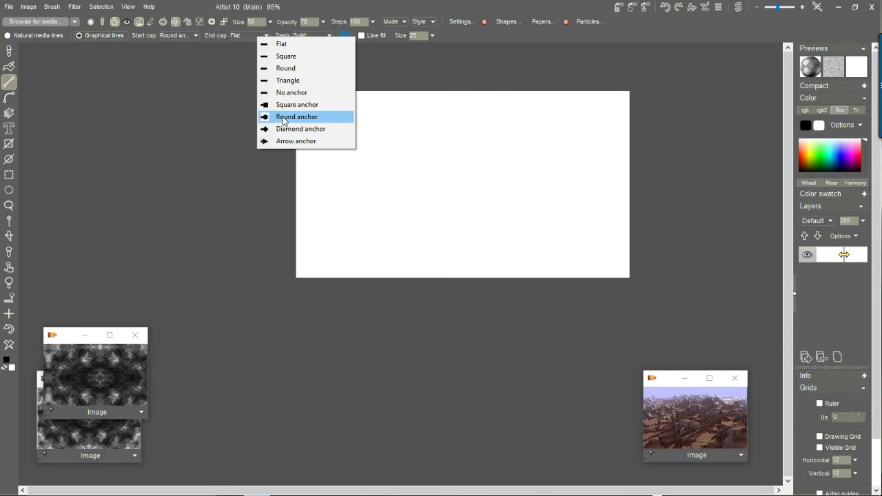
left_click(283, 117)
Step: Draw a few overlapping trial lines with round anchors, reduce the size to 21 and clear the canvas
left_click_drag(363, 130, 558, 204)
left_click_drag(539, 141, 479, 166)
left_click_drag(435, 220, 388, 224)
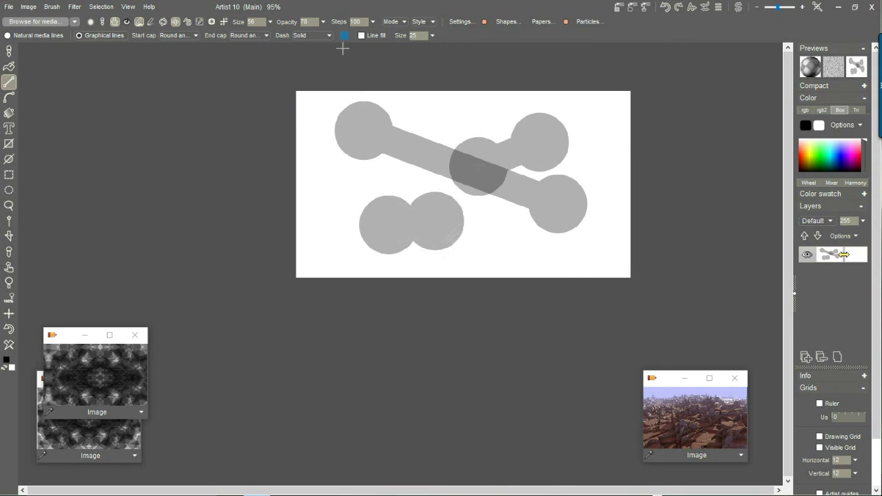
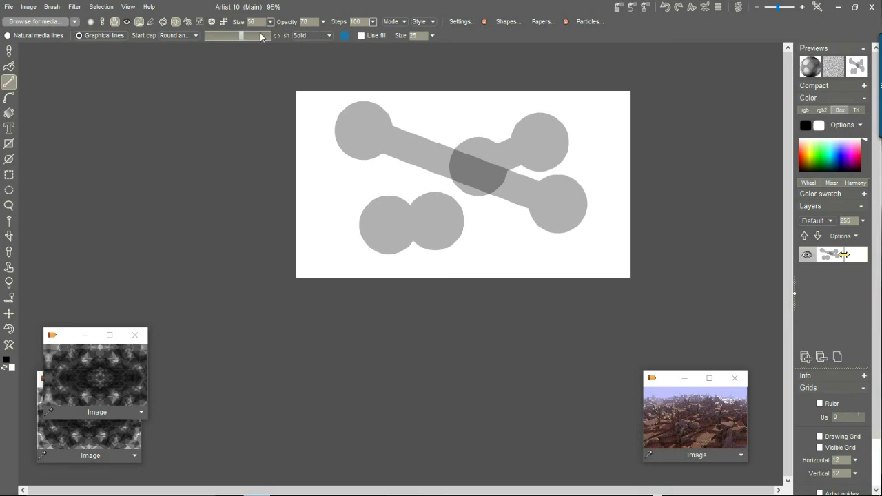
mouse_move(352, 184)
left_mouse_down()
mouse_move(582, 241)
mouse_move(586, 250)
left_mouse_up()
left_click(8, 346)
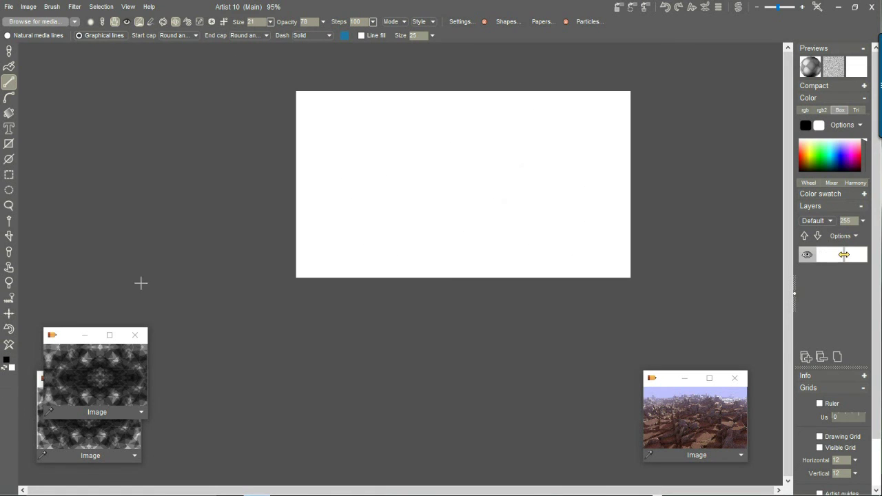
Step: Scatter about a dozen short and long round-anchor lines over the canvas as a test and clear them
left_click_drag(598, 120, 438, 116)
left_click_drag(535, 139, 518, 201)
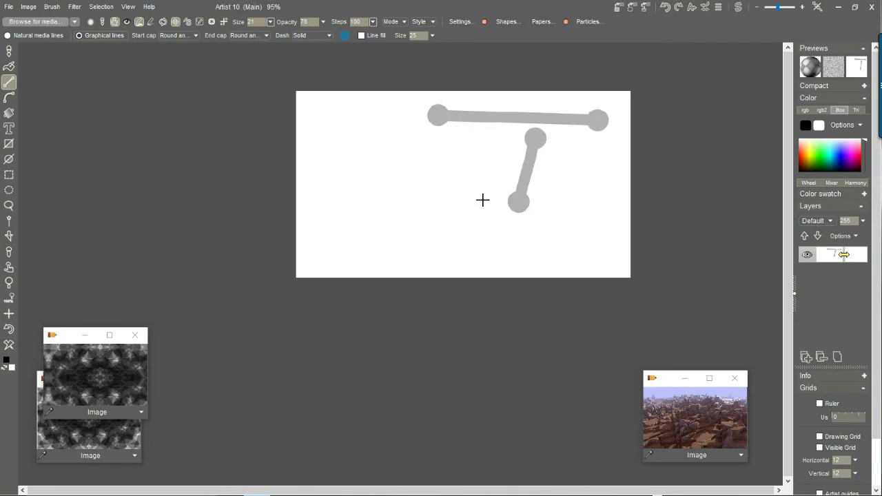
left_click_drag(457, 152, 450, 197)
left_click_drag(339, 148, 407, 201)
mouse_move(426, 214)
left_mouse_down()
mouse_move(484, 232)
mouse_move(579, 228)
left_mouse_up()
left_click_drag(611, 180, 429, 157)
left_click_drag(354, 103, 379, 155)
left_click_drag(406, 202, 390, 219)
mouse_move(342, 253)
left_mouse_down()
mouse_move(438, 236)
mouse_move(555, 253)
left_mouse_up()
left_click_drag(562, 227, 379, 155)
left_click_drag(347, 196, 335, 233)
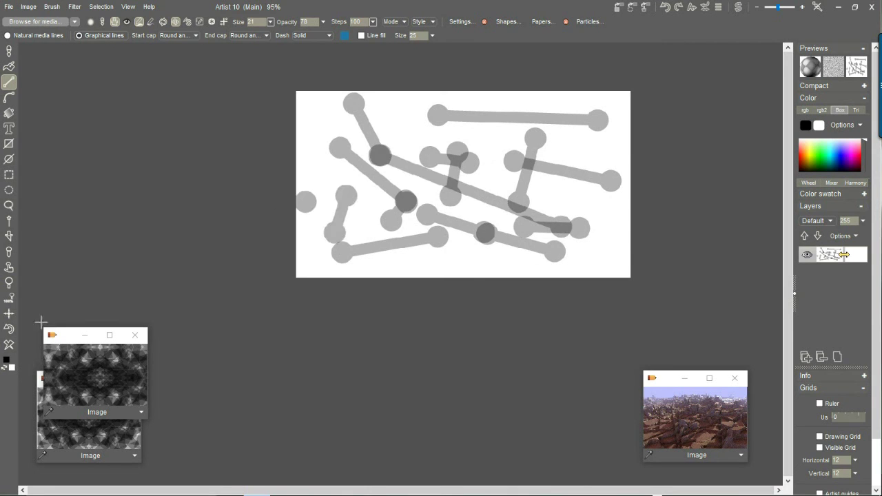
left_click(9, 344)
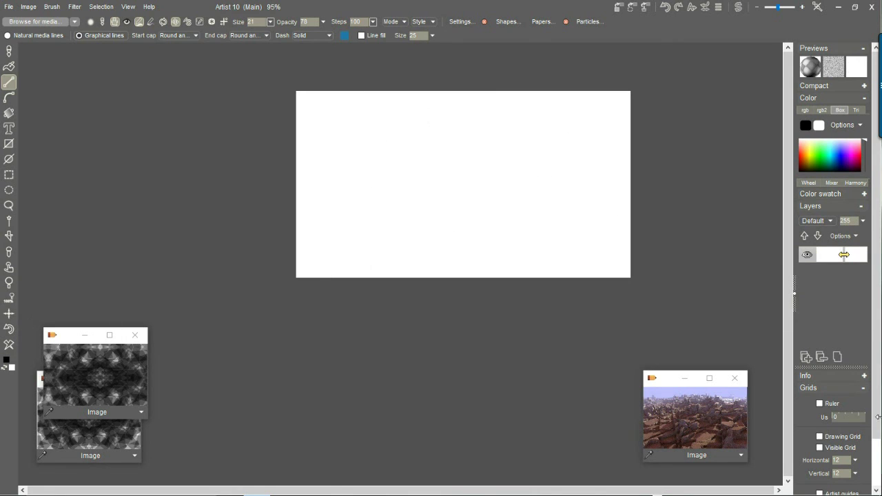
Step: Examine the sidebar and toolbar layout options and locate the Grids section, collapsing and expanding it
scroll(877, 423, "down", 2)
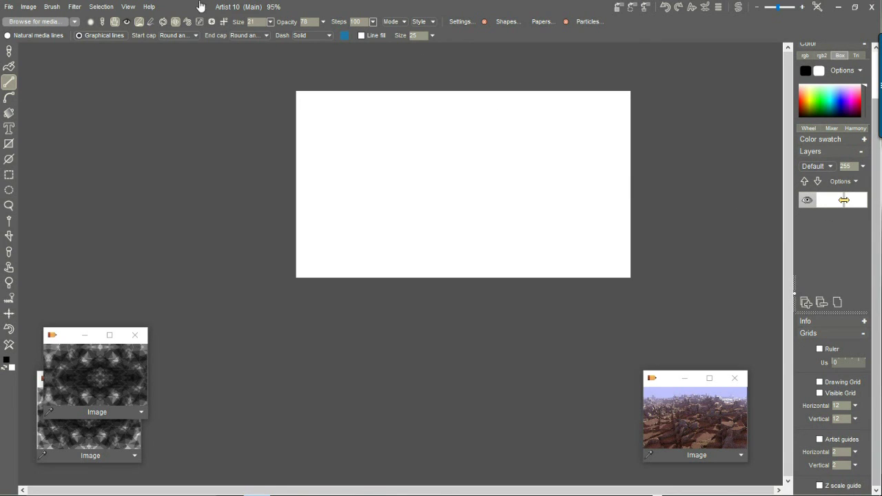
left_click(128, 7)
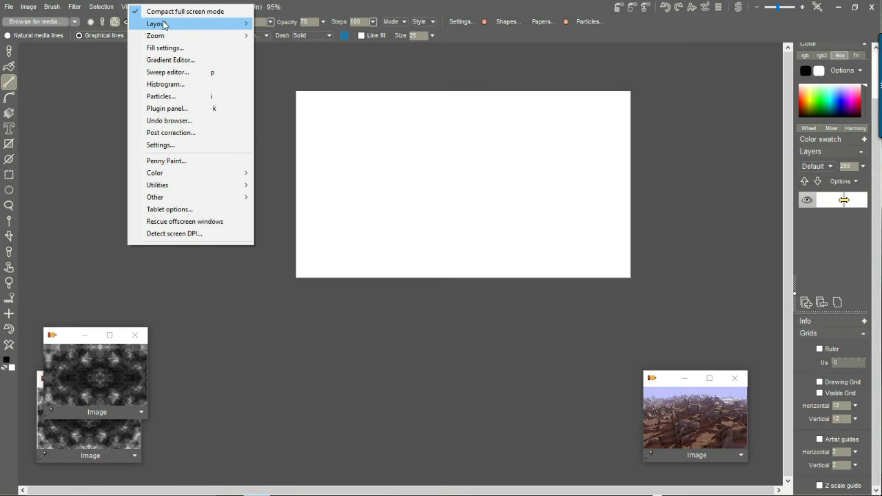
mouse_move(165, 25)
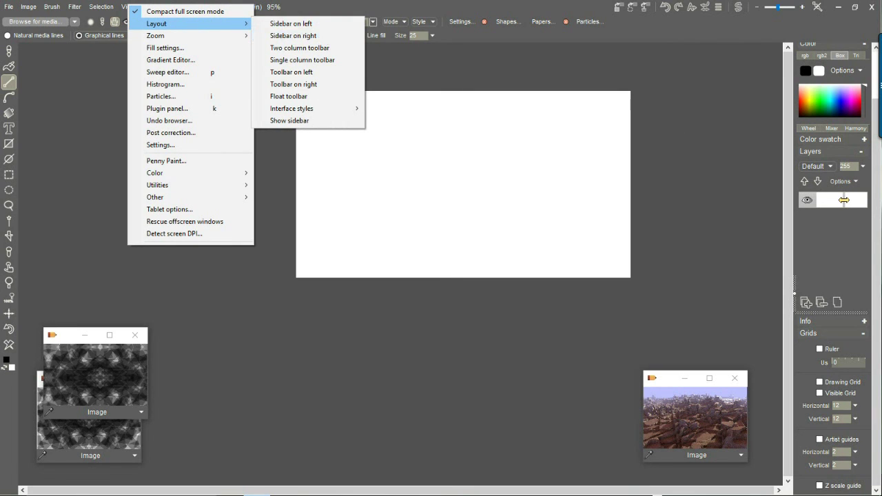
left_click(879, 369)
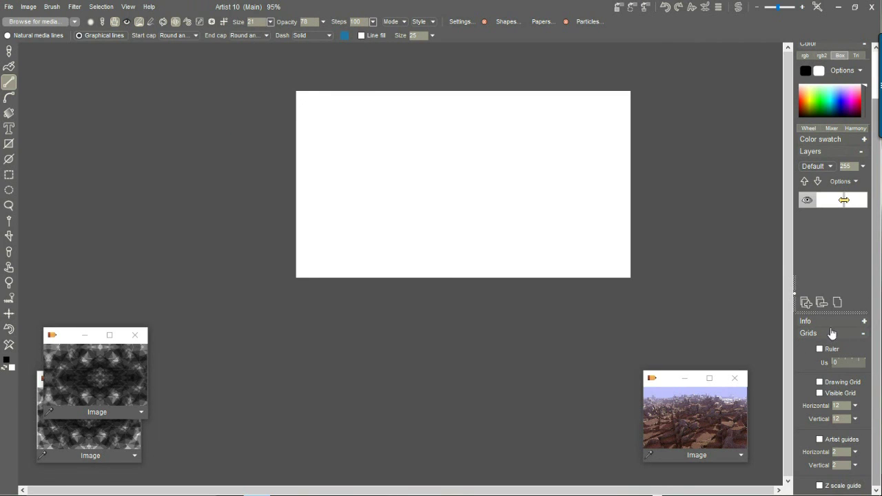
left_click(863, 333)
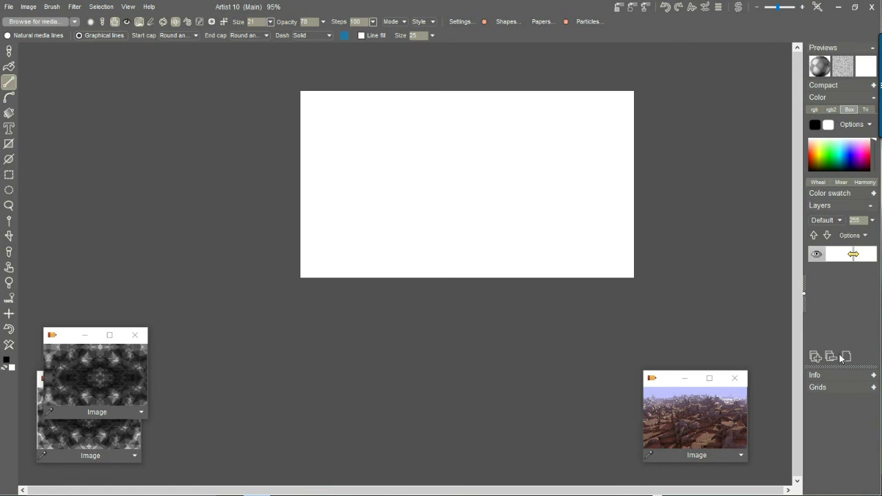
left_click(873, 391)
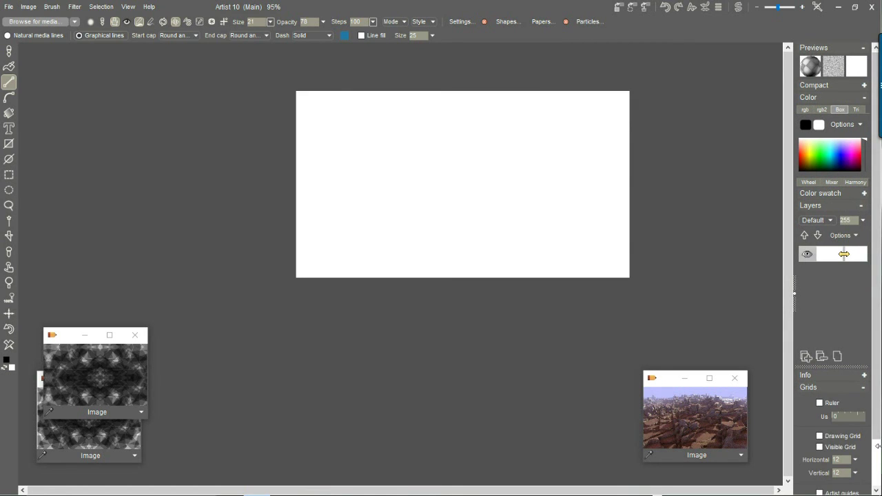
Step: Turn on Drawing Grid and Visible Grid and set both the horizontal and vertical spacing to 46
scroll(879, 456, "down", 2)
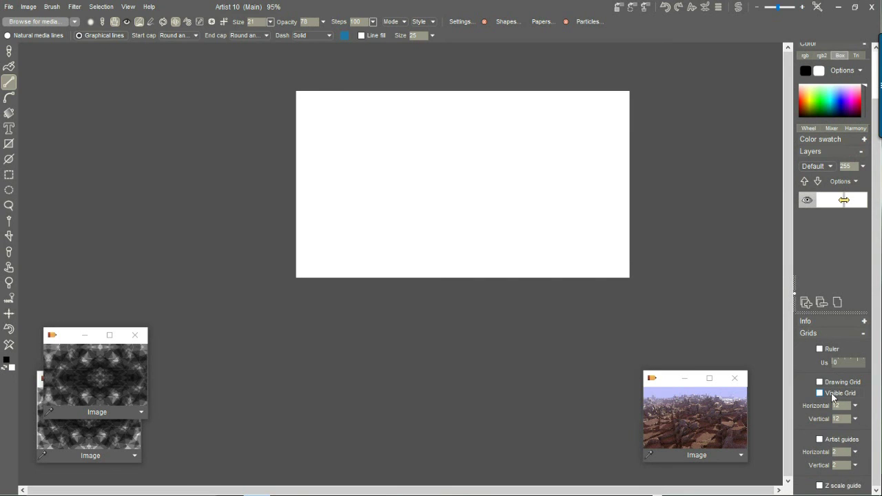
left_click(832, 397)
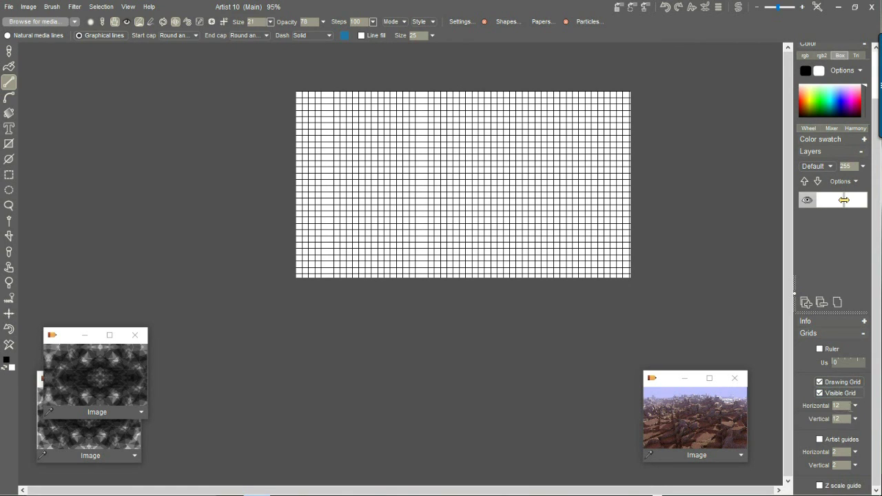
left_click(854, 406)
left_click_drag(810, 422, 820, 422)
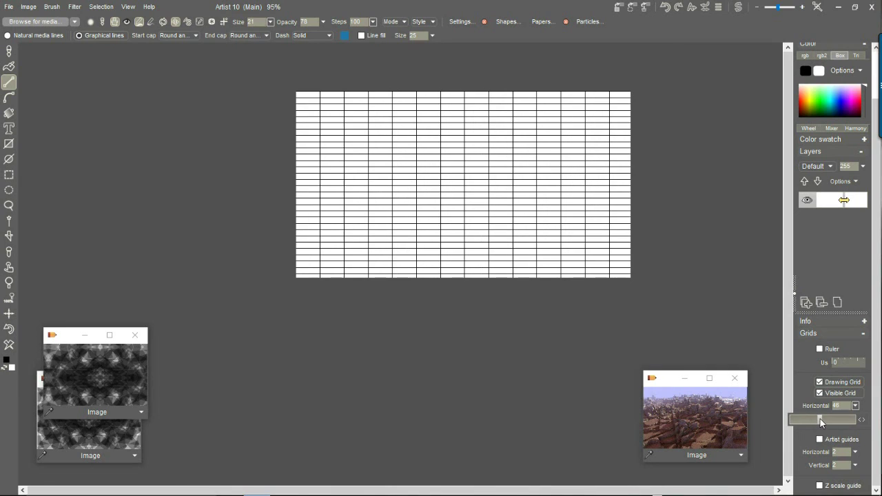
left_click(813, 403)
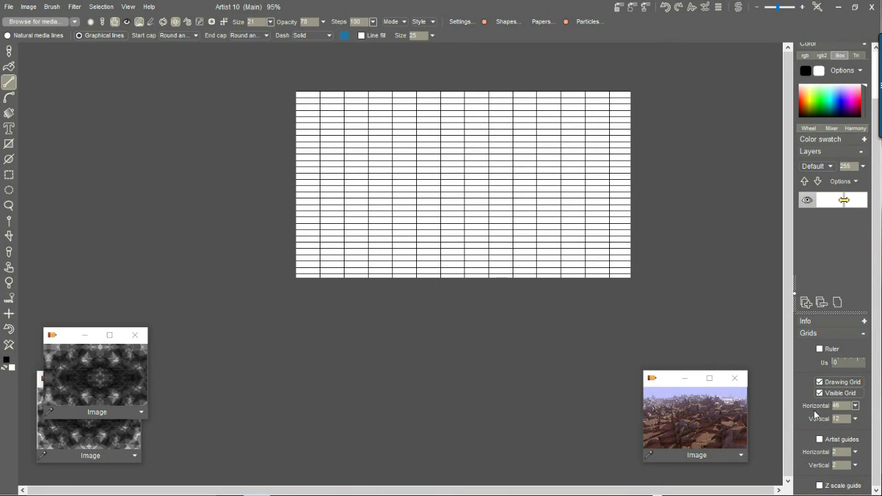
left_click(855, 419)
mouse_move(802, 432)
left_mouse_down()
mouse_move(830, 431)
mouse_move(820, 431)
left_mouse_up()
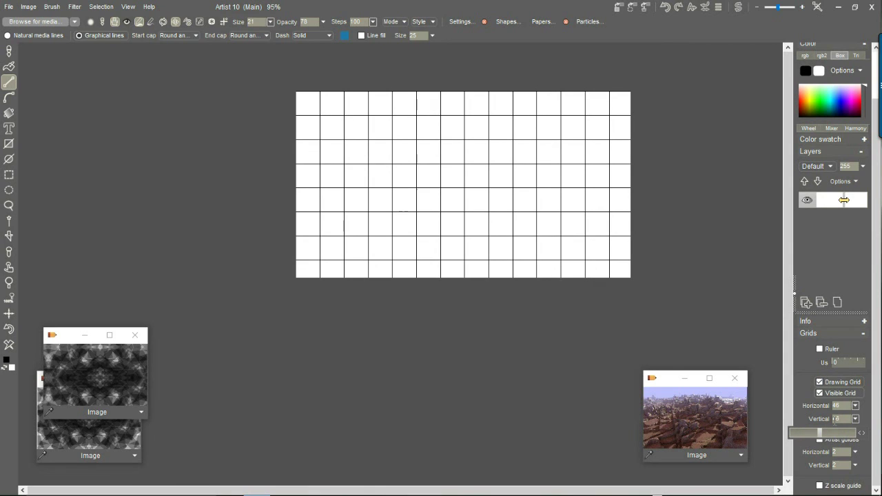
left_click(855, 409)
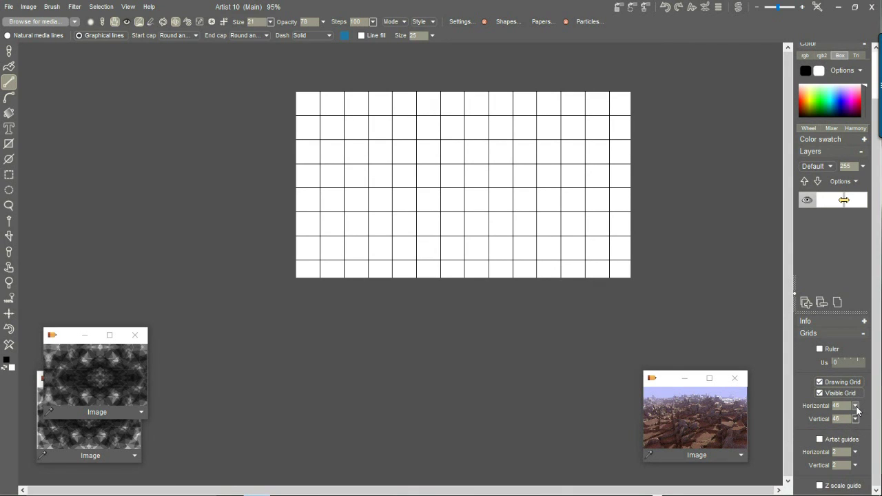
Step: Set the grid's horizontal spacing to 34 and turn off Visible Grid, keeping Drawing Grid on
left_click(855, 406)
left_click_drag(825, 419, 812, 419)
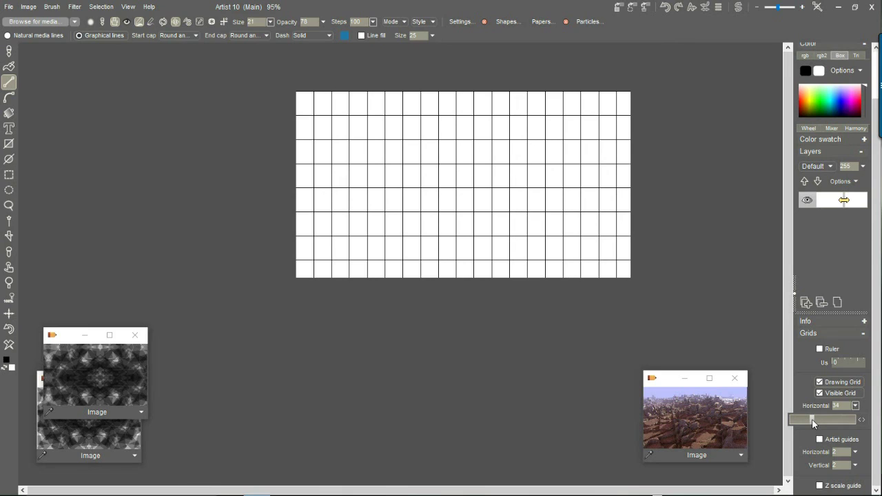
left_click(803, 369)
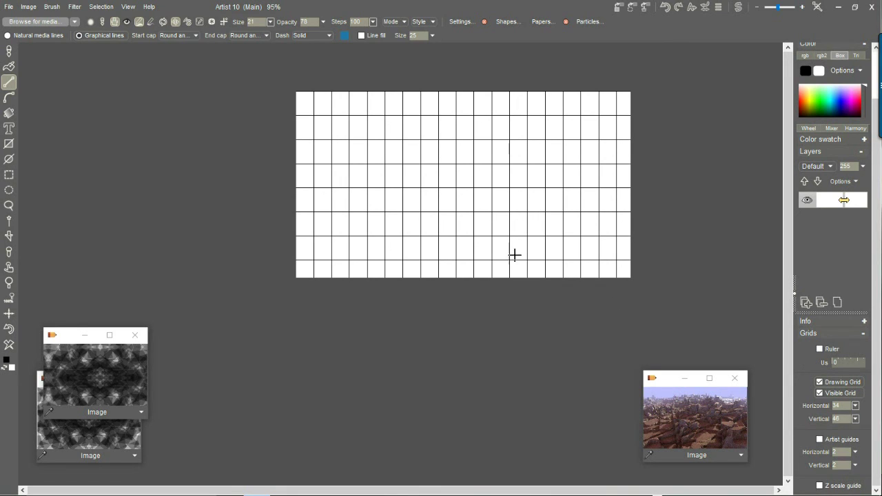
left_click(835, 397)
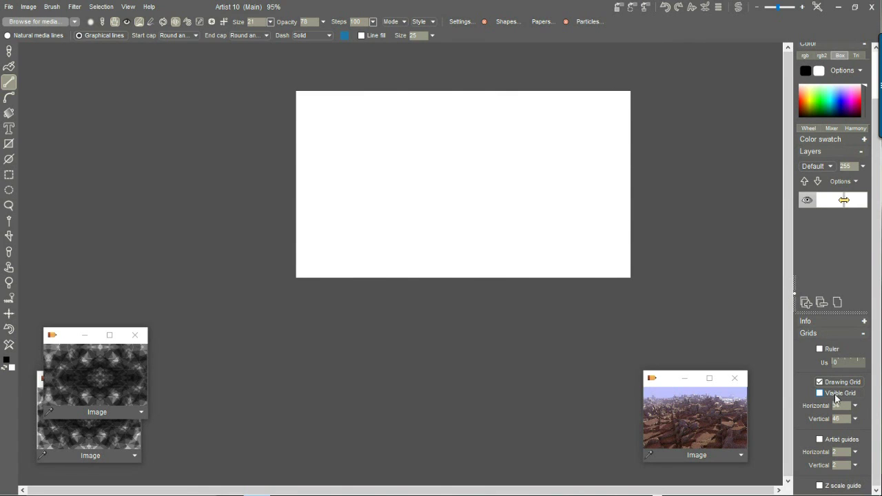
Step: Draw about a dozen long and short horizontal and vertical round-anchor lines across the canvas, snapped to the drawing grid, some running past its edges
mouse_move(346, 148)
left_mouse_down()
mouse_move(551, 162)
mouse_move(594, 140)
mouse_move(612, 161)
mouse_move(441, 142)
mouse_move(475, 154)
mouse_move(538, 151)
mouse_move(464, 153)
mouse_move(571, 156)
mouse_move(480, 161)
mouse_move(484, 186)
mouse_move(571, 155)
mouse_move(545, 154)
left_mouse_up()
mouse_move(467, 169)
left_mouse_down()
mouse_move(465, 236)
mouse_move(488, 246)
mouse_move(482, 253)
left_mouse_up()
left_click_drag(486, 221, 607, 224)
left_click_drag(596, 144, 582, 118)
mouse_move(599, 168)
left_mouse_down()
mouse_move(348, 209)
mouse_move(367, 184)
left_mouse_up()
left_click_drag(372, 126, 368, 235)
left_click_drag(404, 57, 405, 323)
left_click_drag(443, 73, 443, 313)
left_click_drag(252, 110, 695, 111)
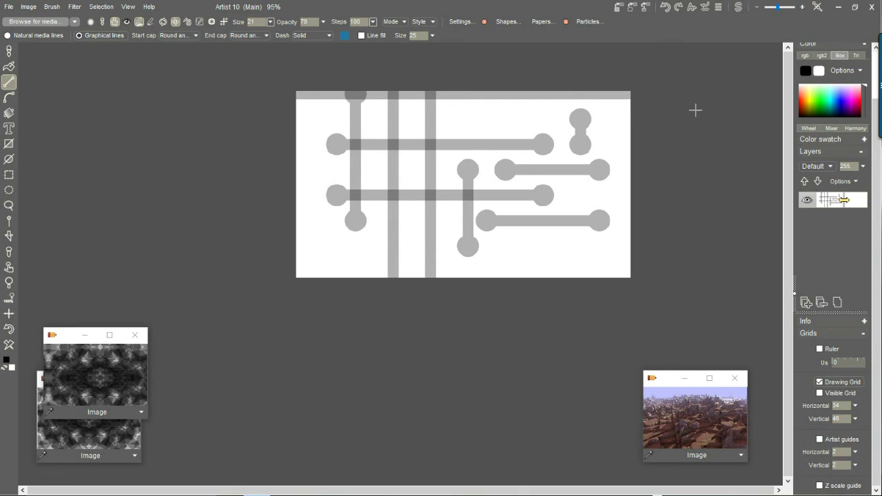
left_click_drag(302, 263, 636, 259)
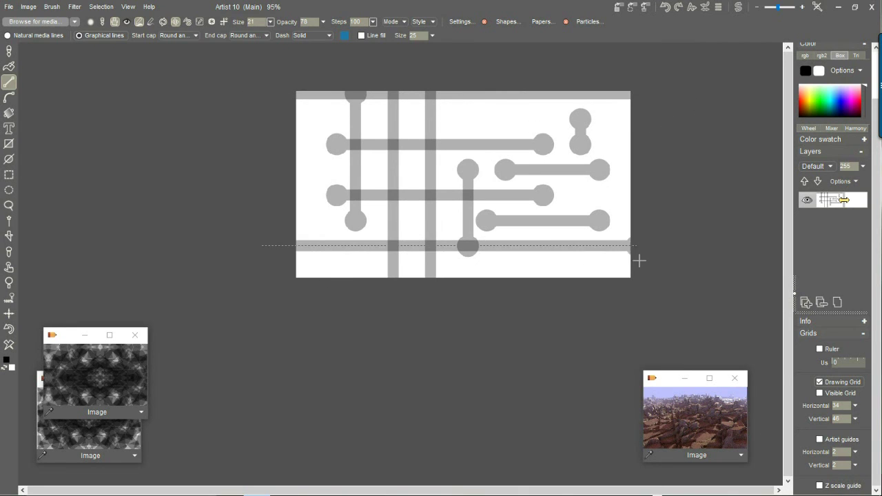
left_click_drag(676, 203, 581, 199)
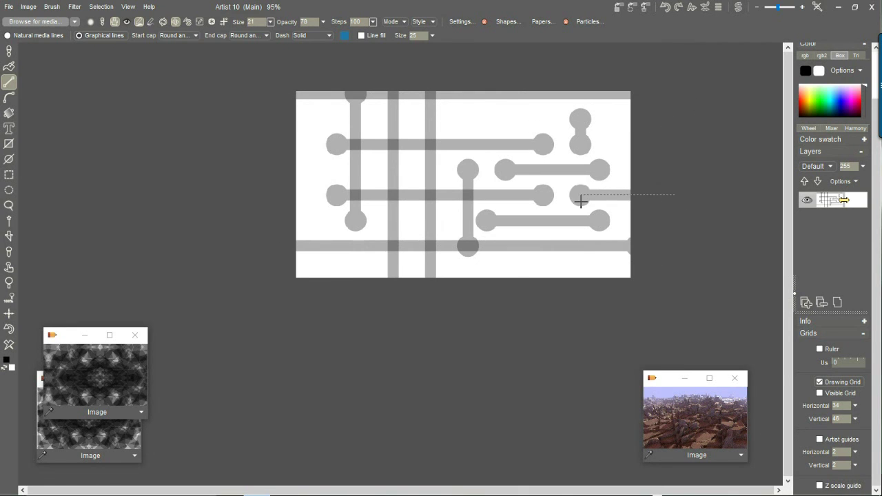
mouse_move(301, 153)
left_mouse_down()
mouse_move(310, 142)
mouse_move(311, 154)
mouse_move(321, 152)
mouse_move(314, 154)
mouse_move(325, 176)
left_mouse_up()
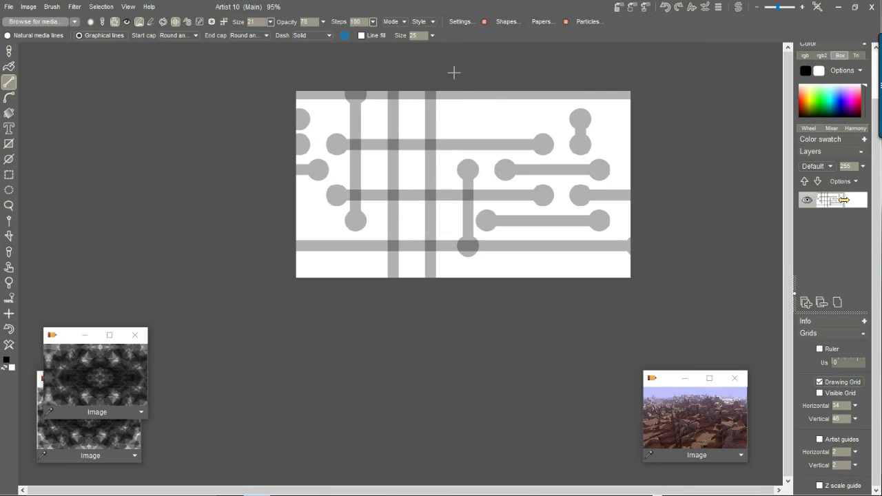
Step: Add short grid-snapped anchor lines along the canvas's upper and lower edges, plus one long vertical line rising from the lower edge
left_click_drag(469, 77, 476, 115)
left_click_drag(513, 77, 507, 121)
left_click_drag(557, 73, 559, 112)
mouse_move(612, 100)
left_mouse_down()
mouse_move(616, 144)
mouse_move(616, 133)
mouse_move(543, 137)
left_mouse_up()
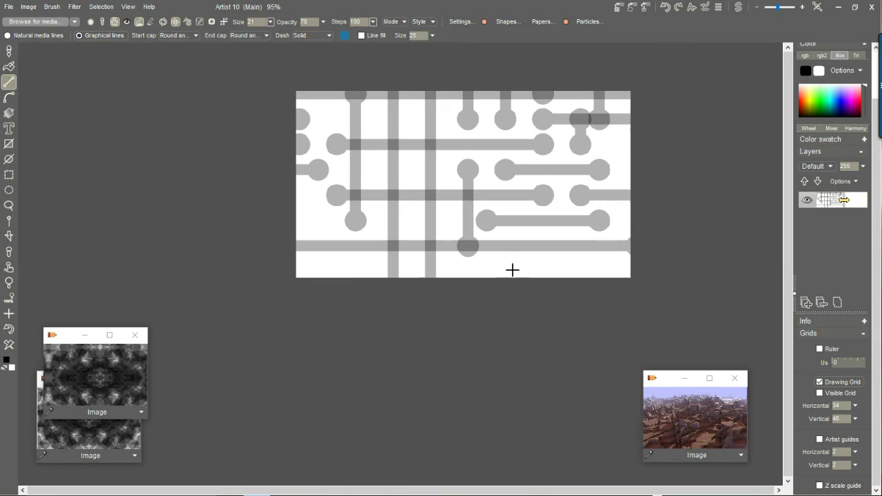
mouse_move(394, 294)
left_mouse_down()
mouse_move(413, 141)
mouse_move(393, 160)
left_mouse_up()
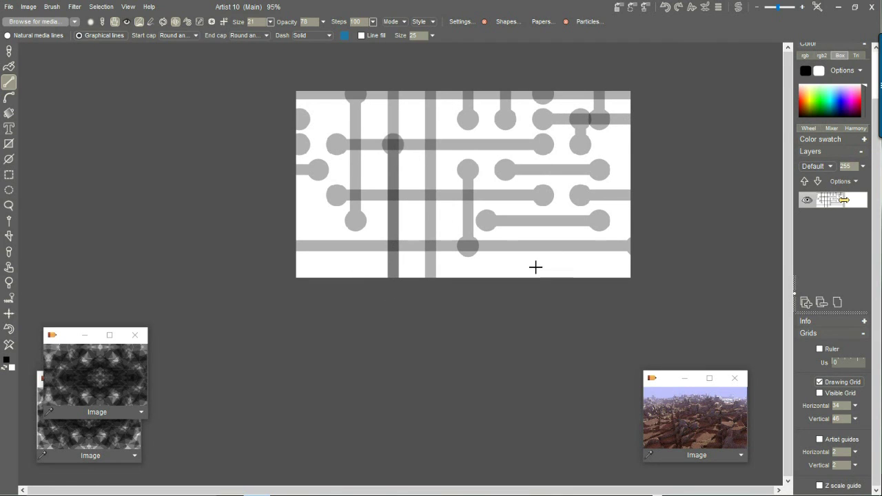
mouse_move(486, 246)
left_mouse_down()
mouse_move(508, 321)
mouse_move(493, 327)
left_mouse_up()
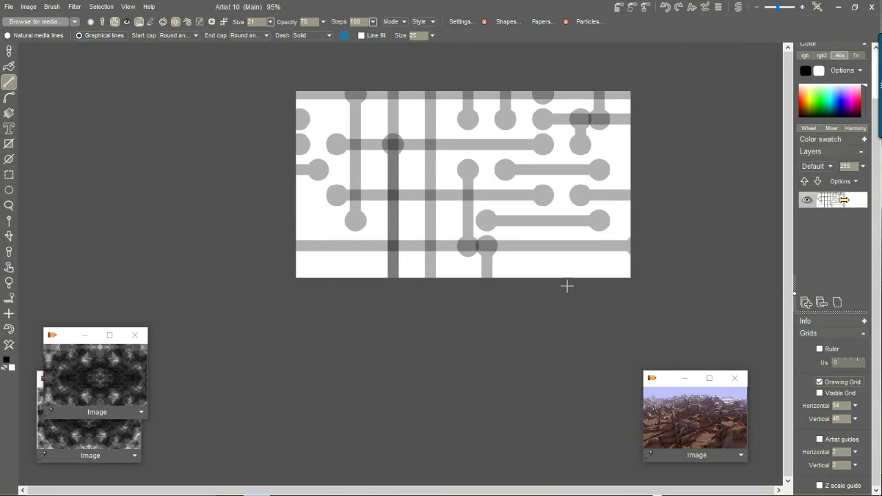
left_click_drag(561, 246, 563, 266)
Step: Undo a trial thin diagonal line, set the brush size to 43 and draw a thick diagonal anchor line from upper left to lower right
mouse_move(393, 169)
left_mouse_down()
mouse_move(409, 187)
mouse_move(412, 237)
mouse_move(529, 267)
left_mouse_up()
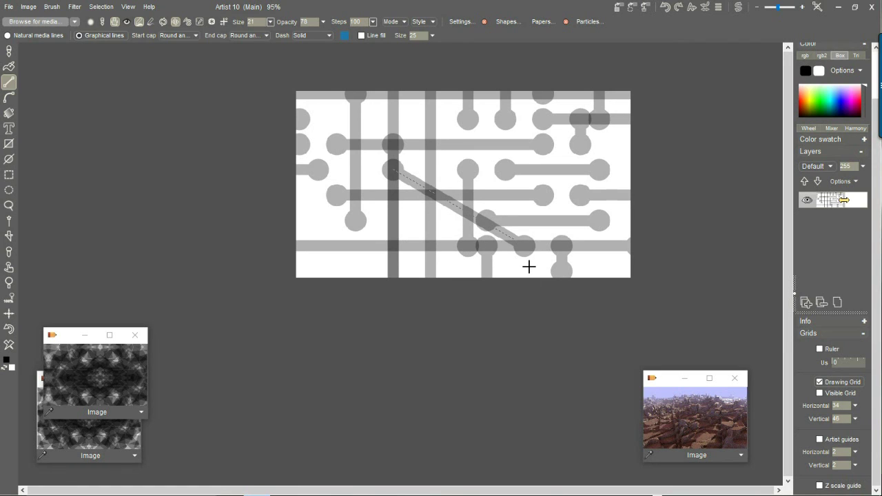
left_click(9, 330)
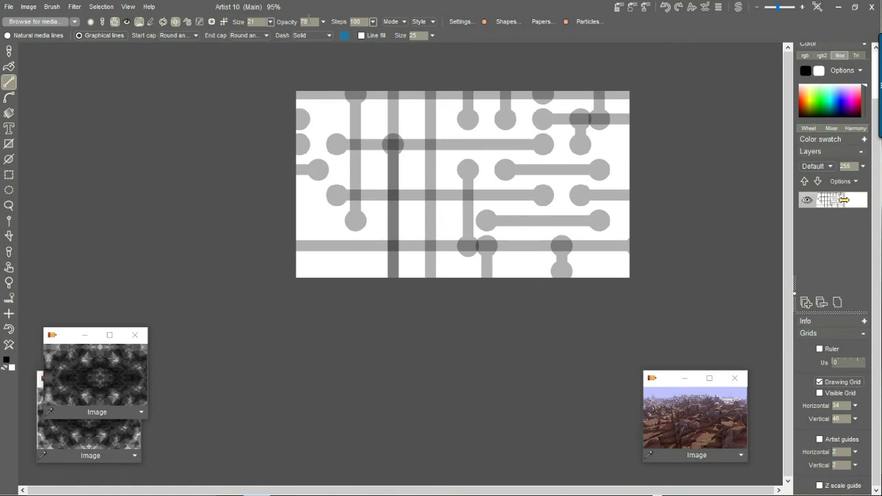
left_click(270, 23)
left_click(234, 36)
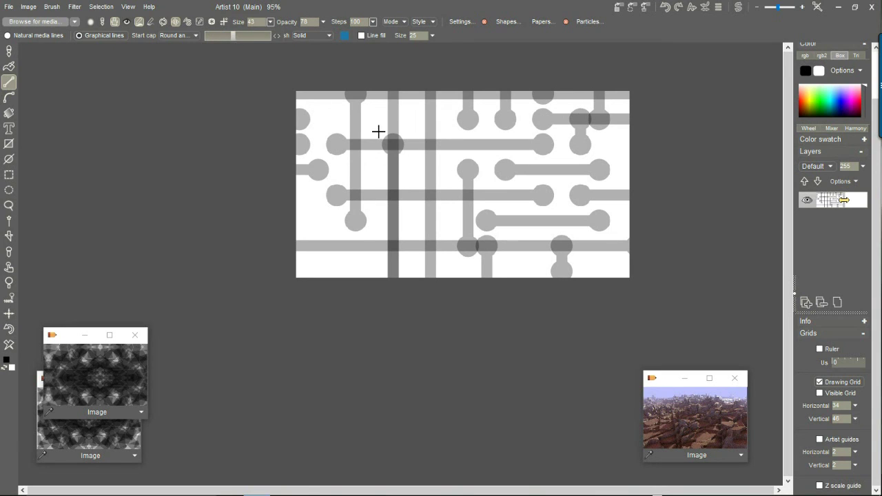
left_click_drag(366, 135, 560, 235)
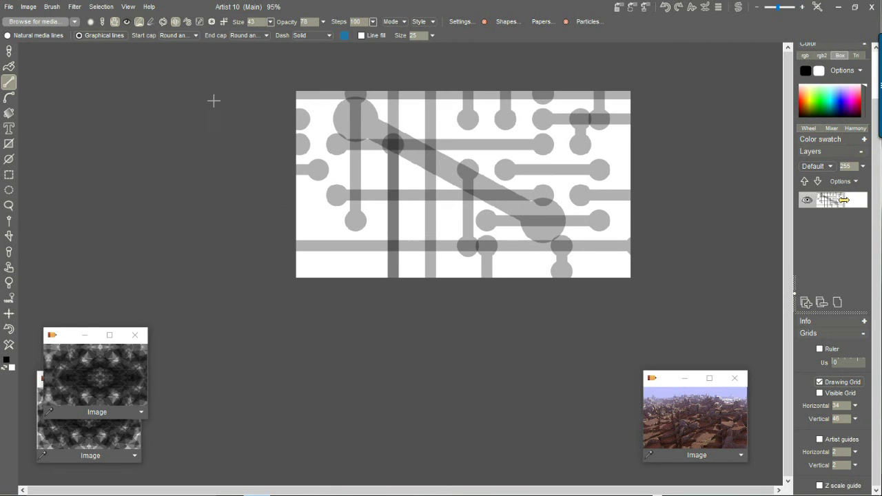
Step: Store a copy of the finished line drawing in place of the stored mirrored pattern
left_click(27, 7)
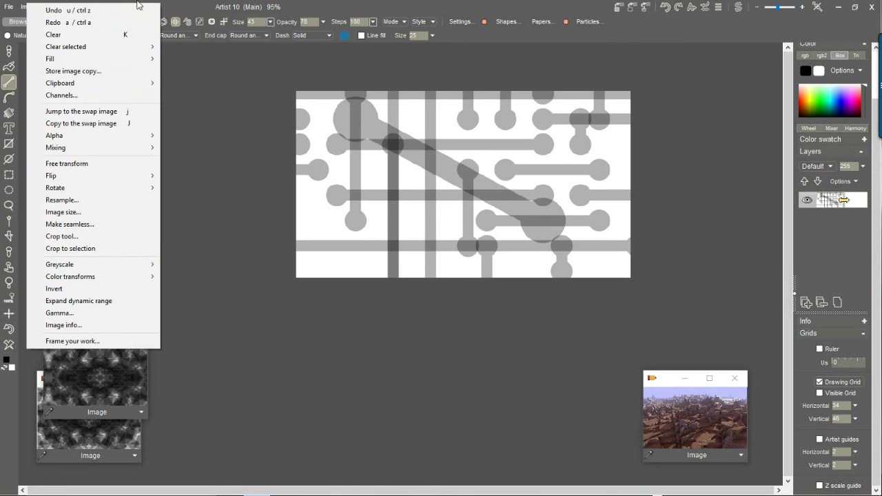
left_click(540, 6)
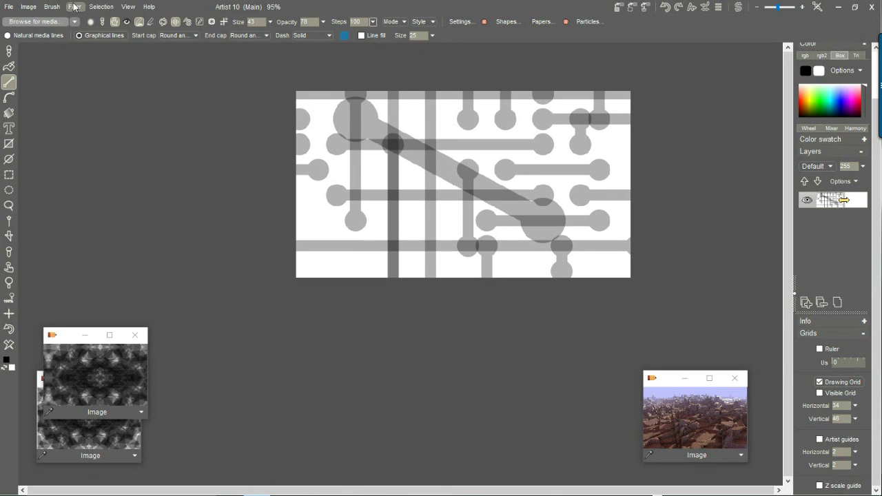
left_click(29, 7)
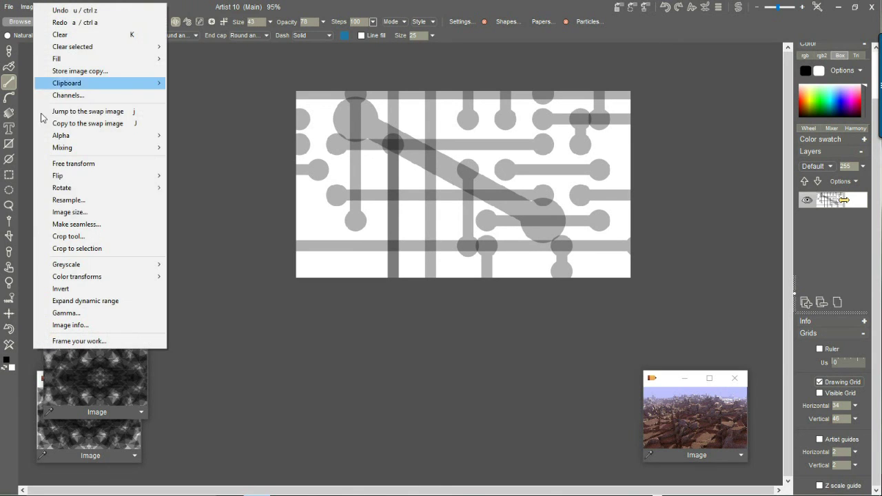
left_click(65, 69)
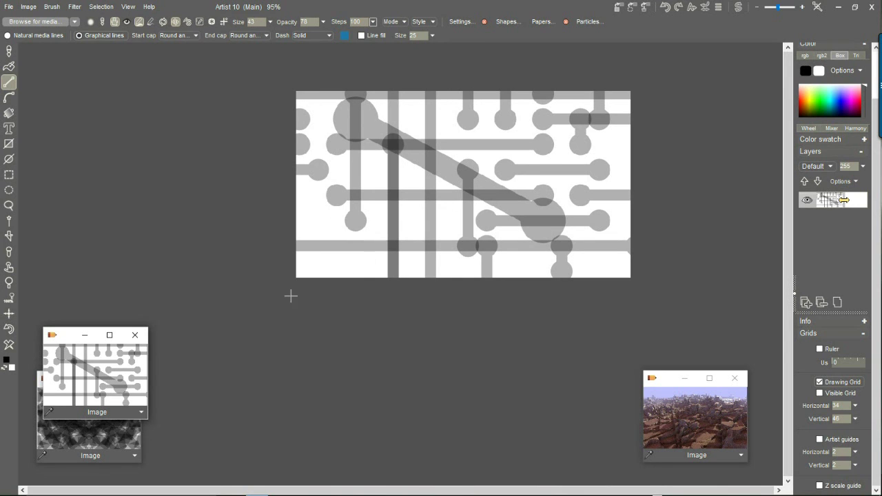
Step: Turn off Drawing Grid for the finished line drawing
left_click(321, 339)
scroll(337, 344, "up", 3)
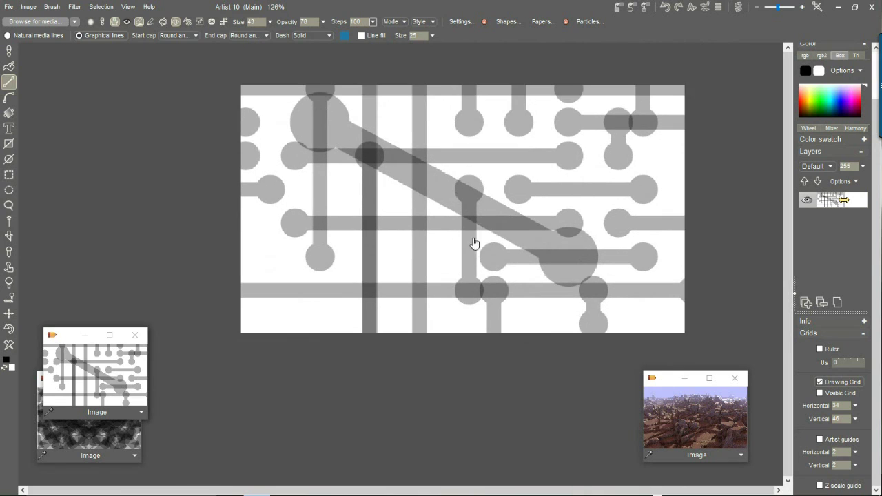
left_click(9, 300)
left_click(9, 282)
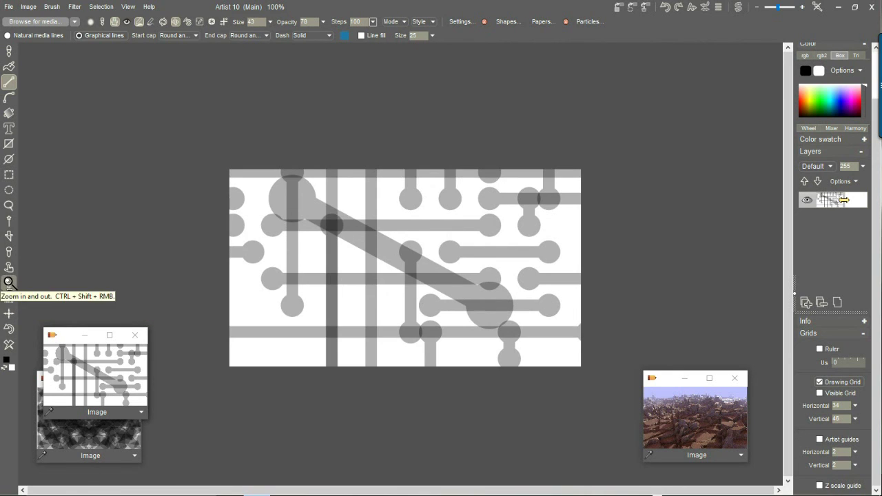
left_click(443, 264)
left_click(443, 264)
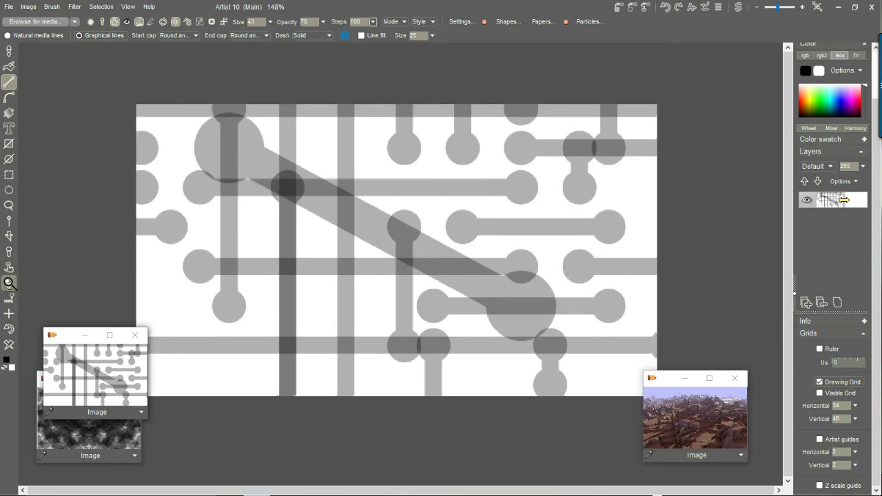
left_click_drag(174, 218, 338, 179)
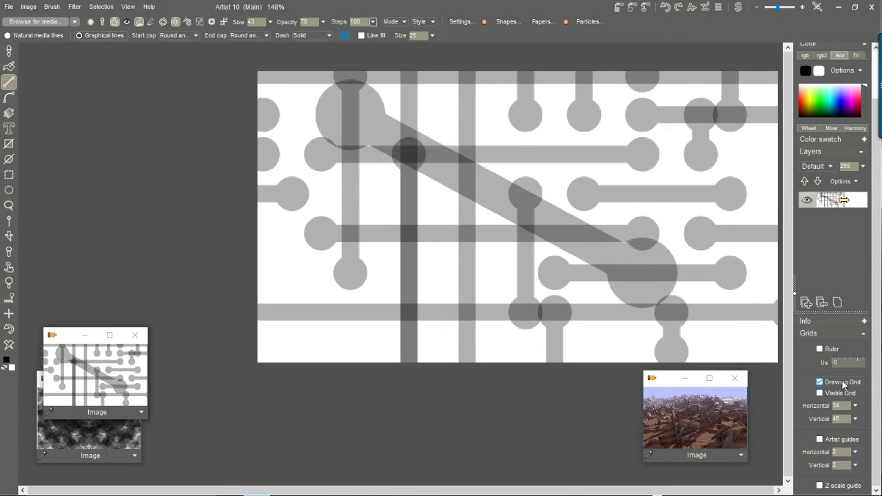
left_click(843, 383)
Step: Open the Puppy Ray filter on the line drawing, turn on Interpolation and shift the light slightly
left_click(75, 8)
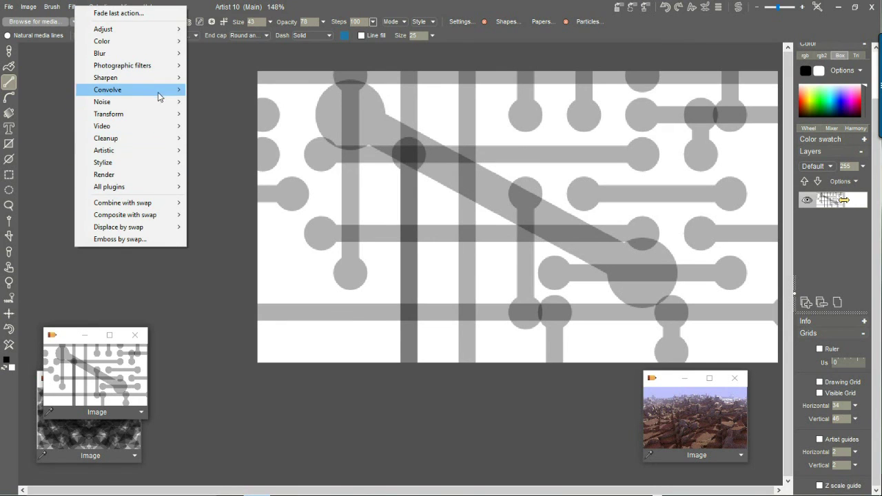
mouse_move(143, 118)
mouse_move(246, 176)
left_click(329, 191)
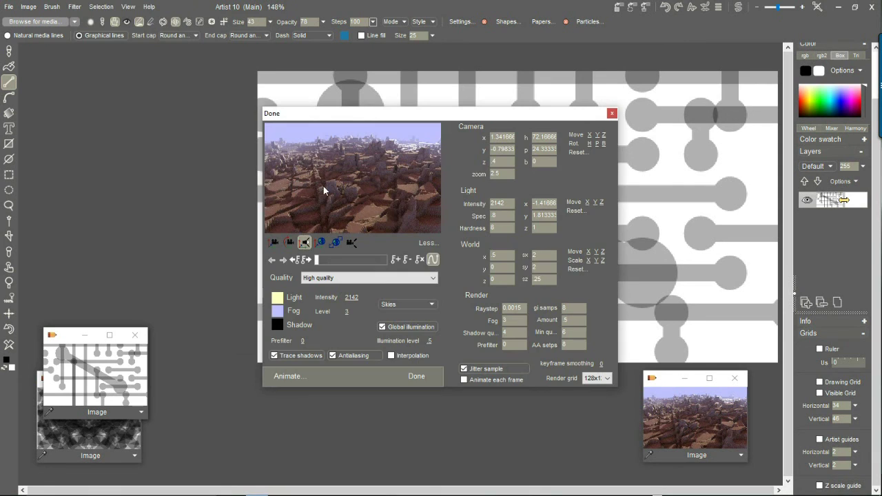
left_click_drag(437, 120, 219, 101)
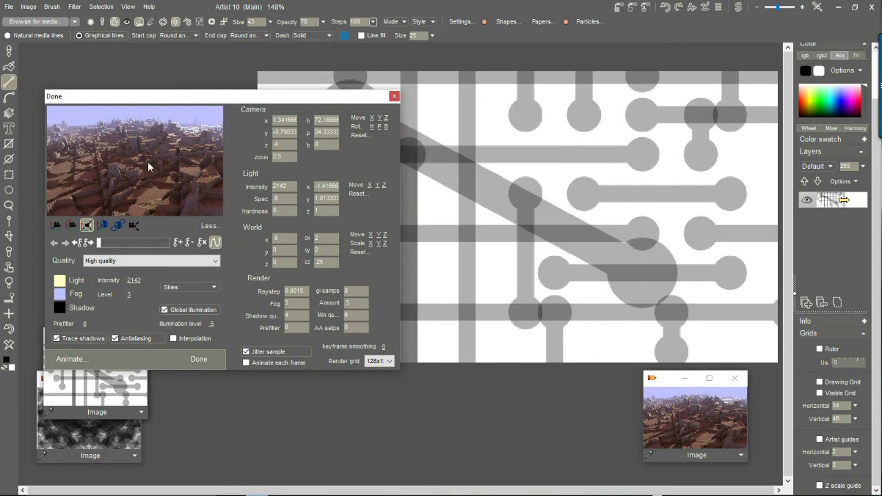
left_click_drag(145, 167, 139, 153)
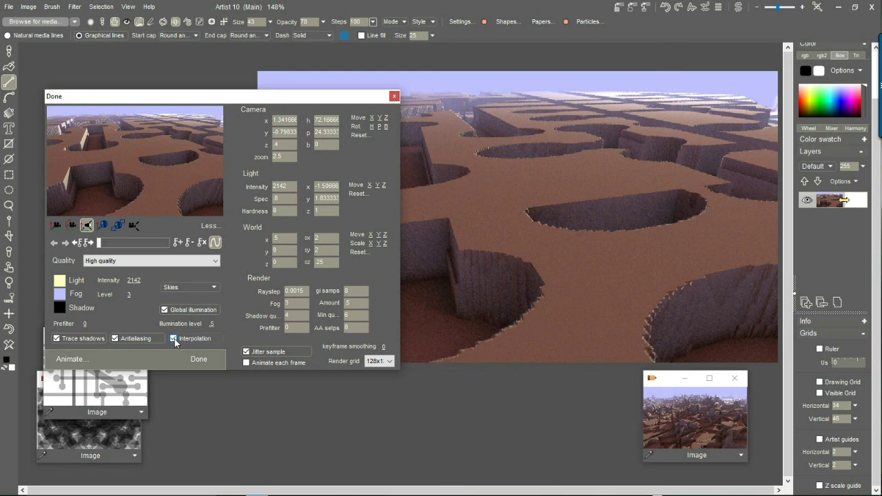
Step: Try Medium quality, switch to Preview quality and move the light to about x -1.58, y 1.92
left_click(116, 268)
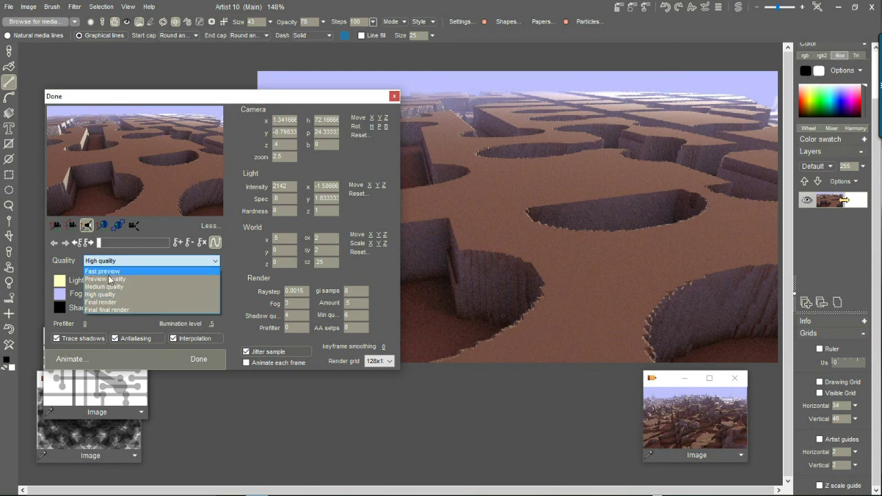
left_click(114, 282)
left_click_drag(145, 182, 122, 170)
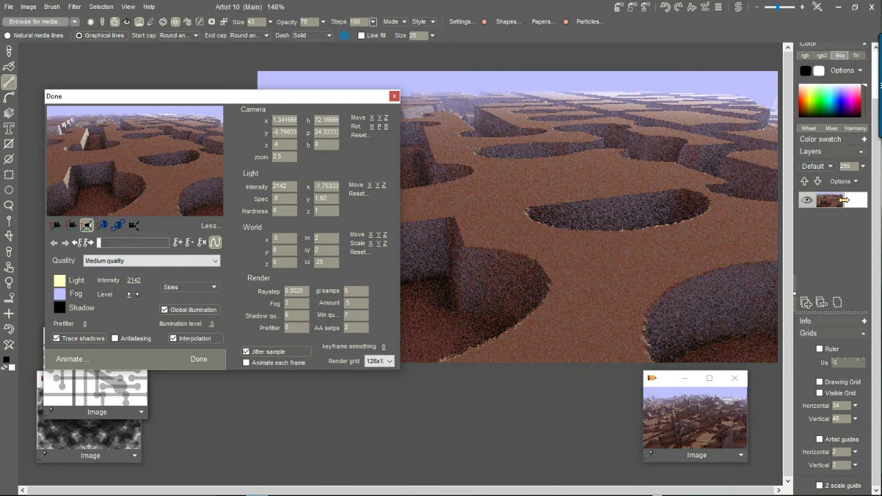
left_click(116, 262)
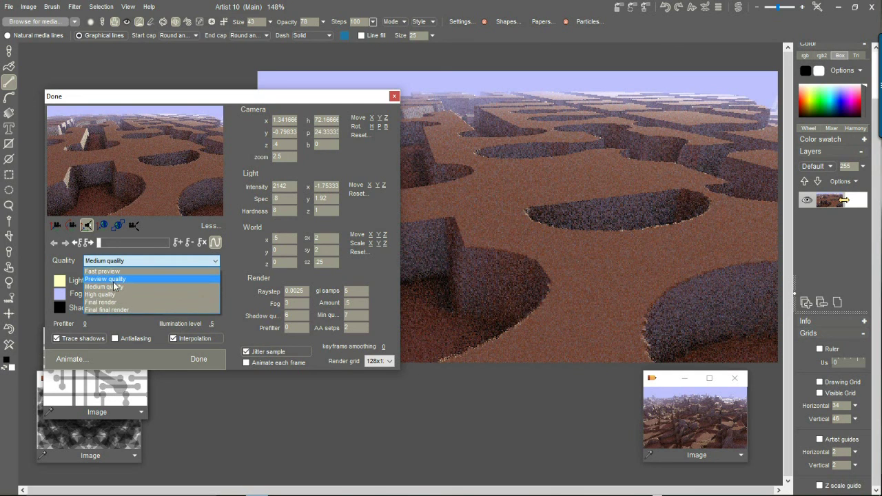
left_click(117, 279)
left_click_drag(152, 161, 169, 163)
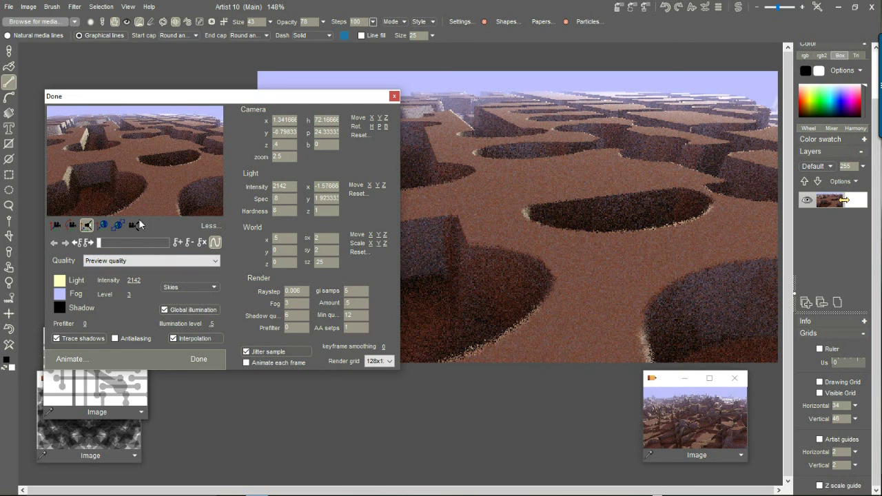
Step: Rotate the camera to a heading of about 136.67 and a pitch of 27, and finish the Puppy Ray render
left_click(71, 226)
left_click_drag(102, 166, 312, 158)
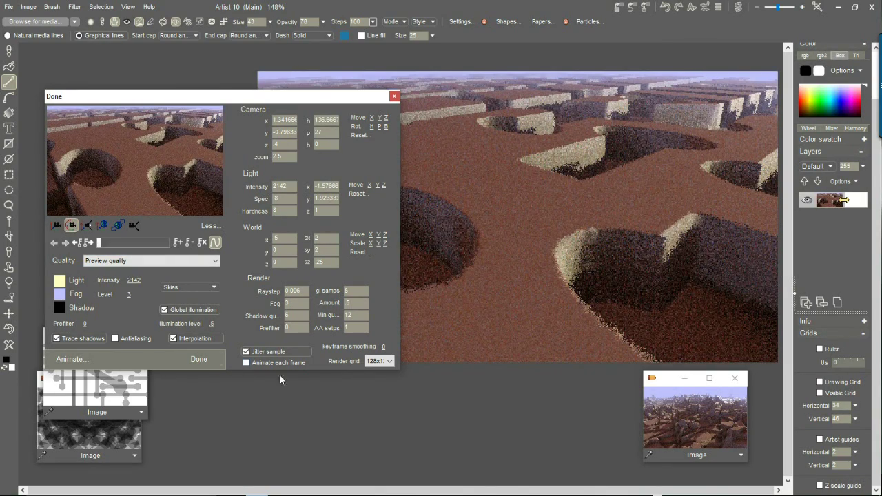
left_click(196, 359)
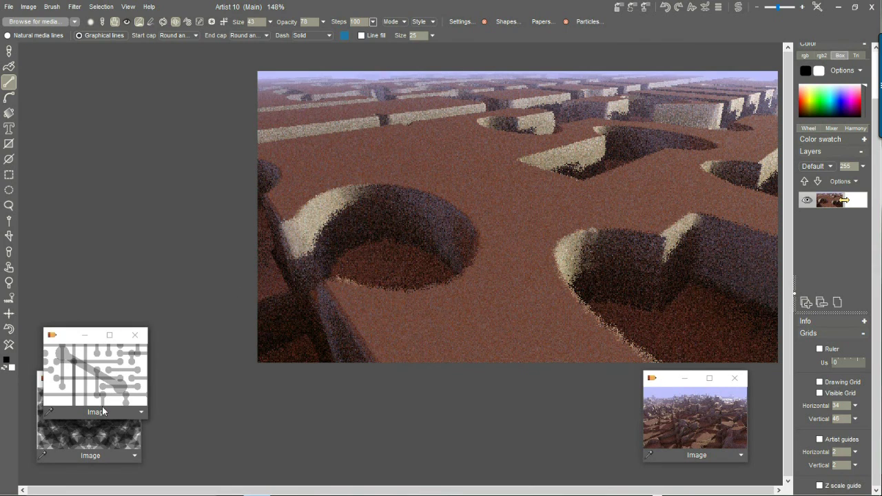
Step: Restore the stored line drawing to the canvas and invert its tones
left_click(107, 372)
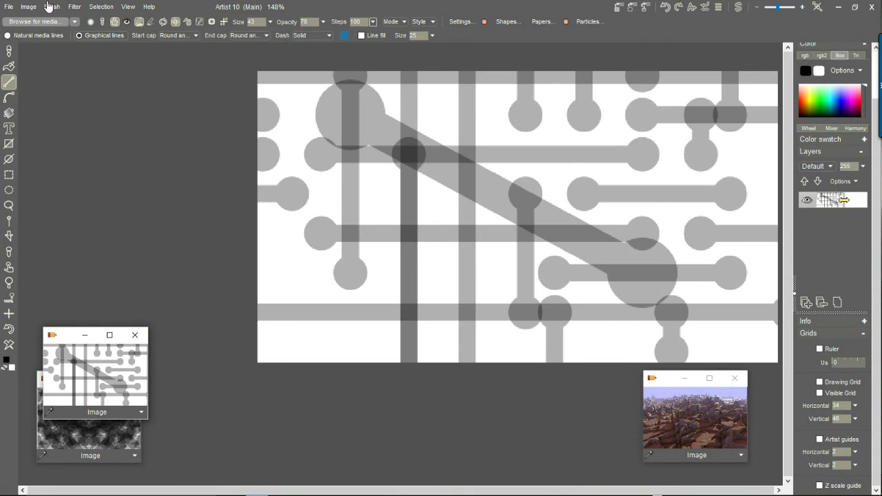
left_click(29, 7)
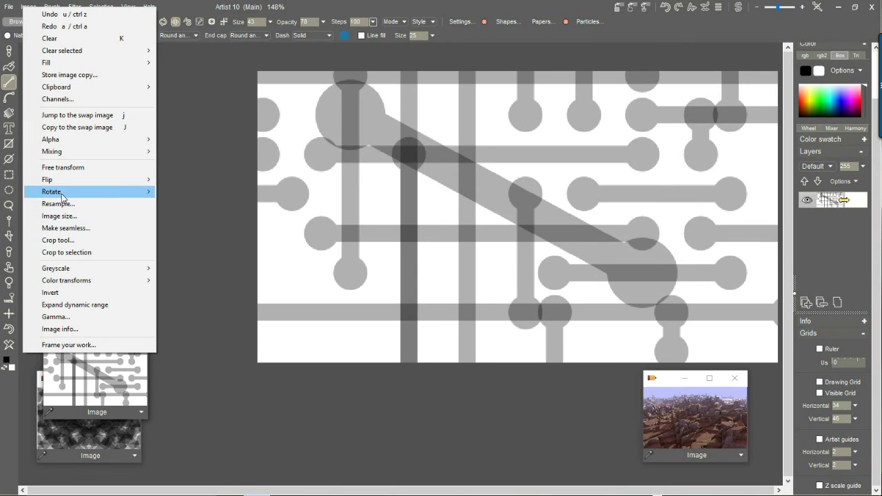
left_click(73, 295)
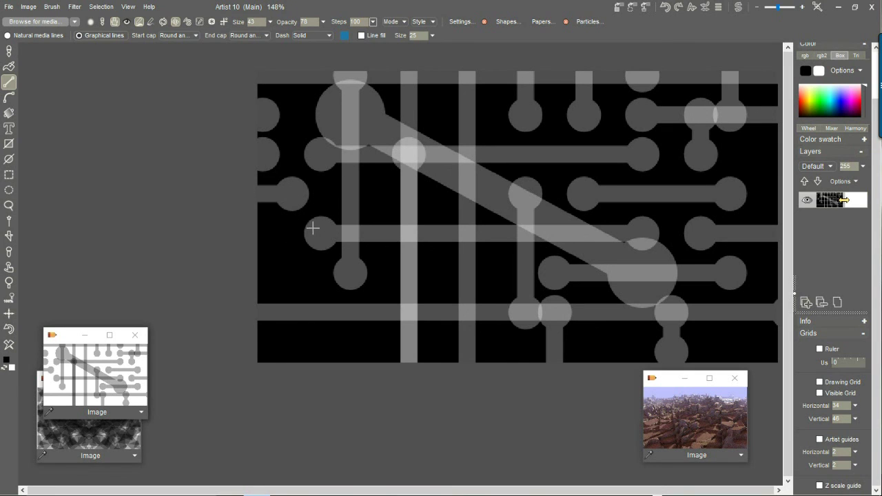
Step: Expand the inverted drawing's dynamic range and store a copy of it over the previously stored line drawing
left_click(29, 6)
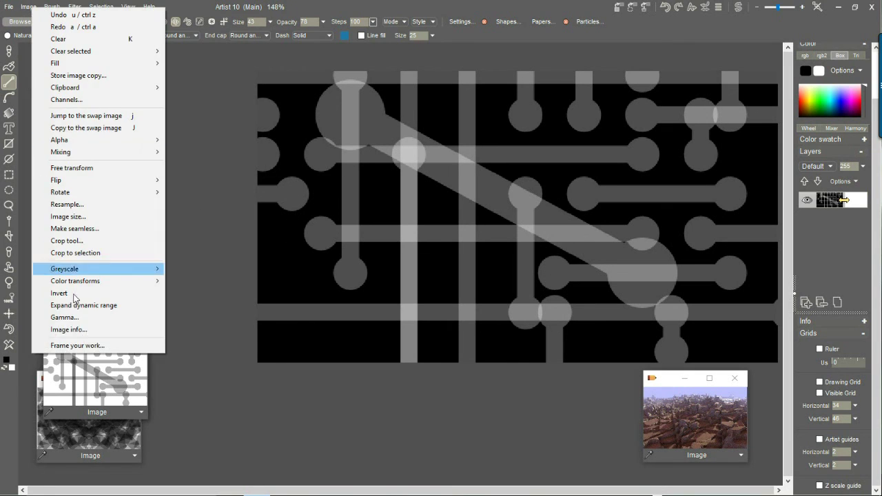
left_click(95, 306)
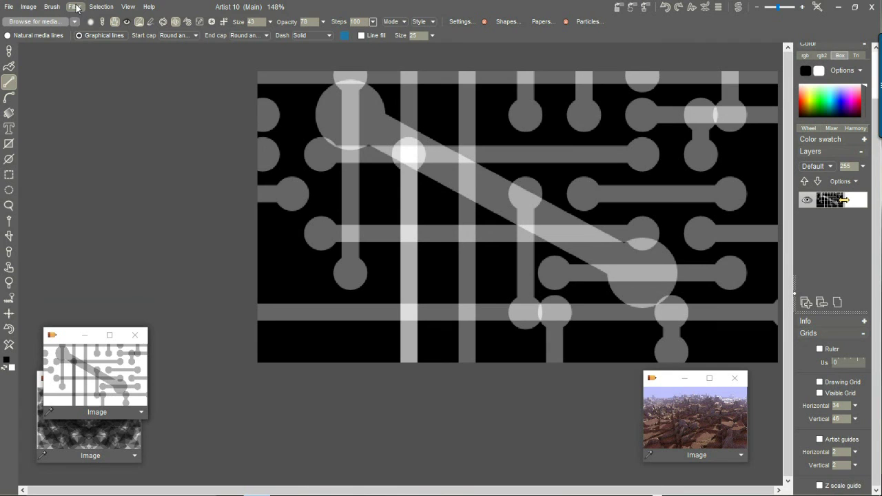
left_click(30, 11)
left_click(72, 73)
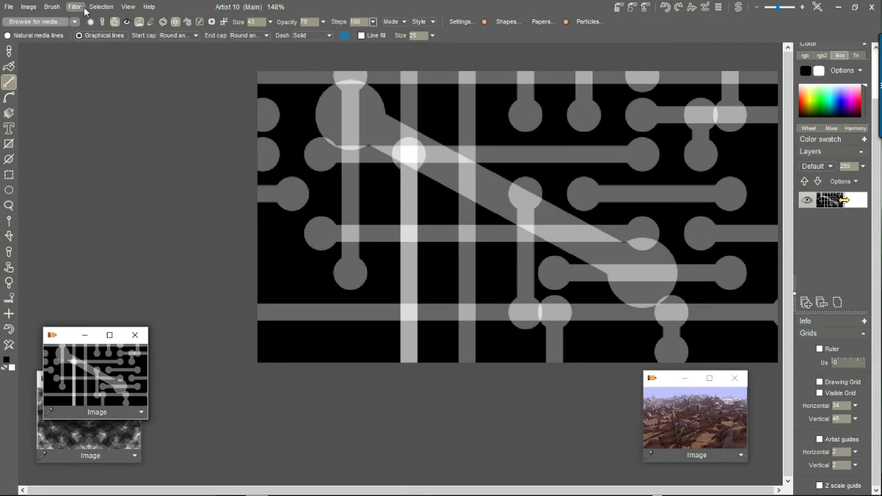
Step: Start Puppy Ray on the inverted line drawing and rotate the camera to a heading of 110 and a pitch of about 33.83
left_click(72, 7)
mouse_move(131, 98)
mouse_move(128, 115)
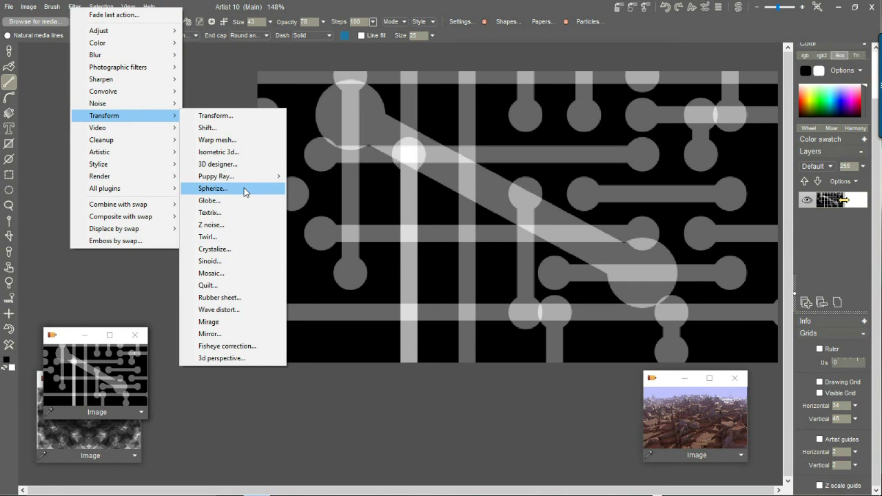
mouse_move(260, 176)
left_click(326, 188)
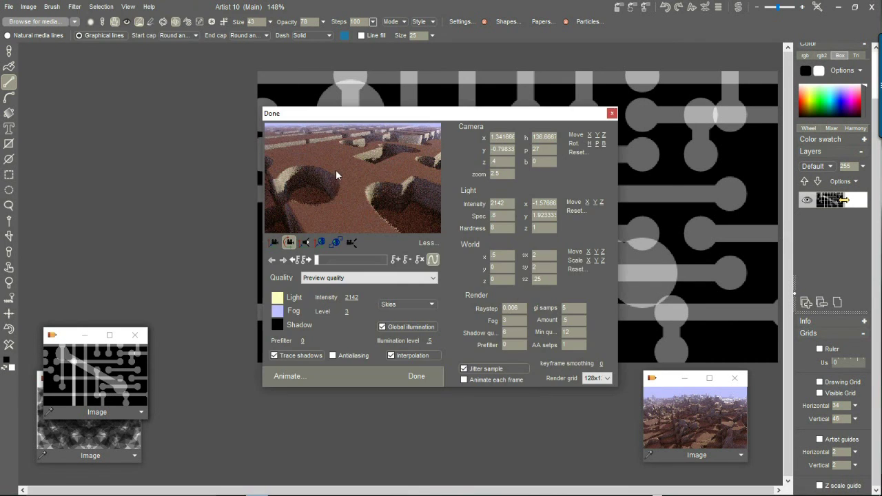
left_click_drag(415, 117, 197, 152)
left_click_drag(163, 195, 94, 182)
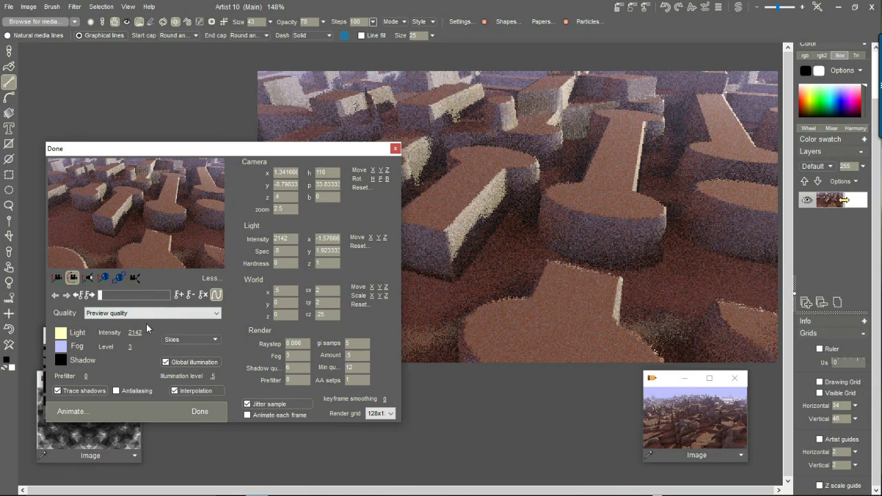
Step: Flatten the world's height by lowering its z scale, and set the camera zoom to 1.88
left_click(118, 278)
left_click_drag(167, 205, 168, 244)
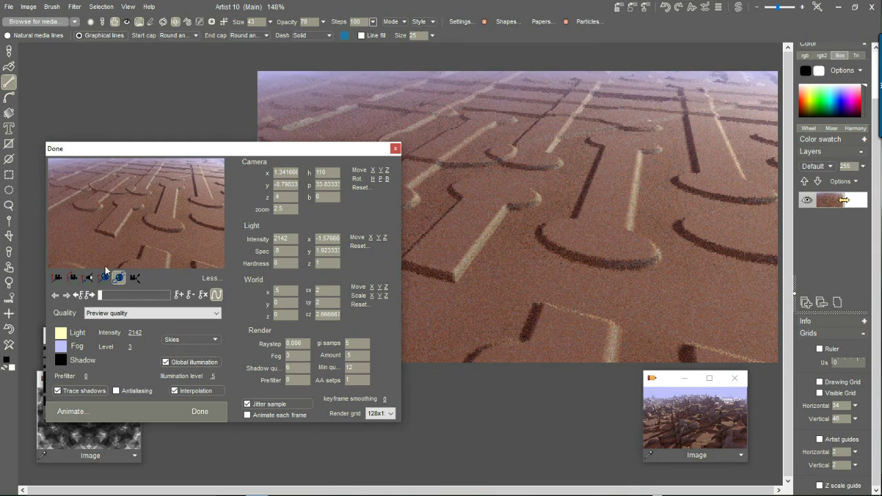
left_click(135, 278)
left_click_drag(165, 207, 98, 218)
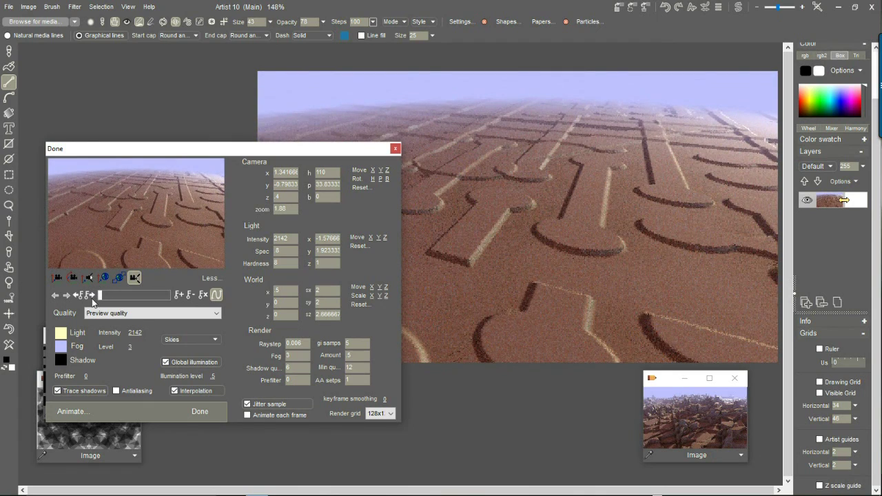
Step: Rotate the camera to a heading of about 91.5 and a pitch of about 36
left_click(72, 278)
left_click_drag(84, 263, 102, 225)
left_click_drag(216, 221, 159, 207)
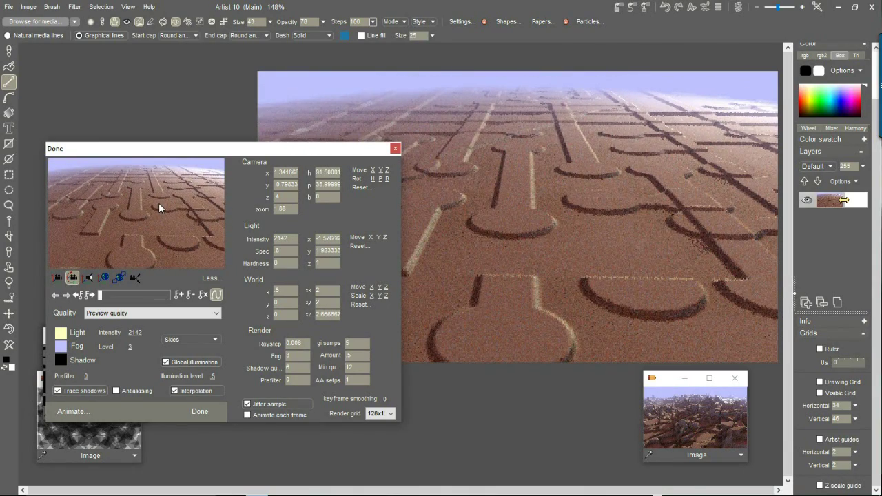
Step: Raise the world's z scale to about 0.81 and lower the world's z position to about -0.14
left_click(120, 277)
left_click_drag(163, 227, 161, 149)
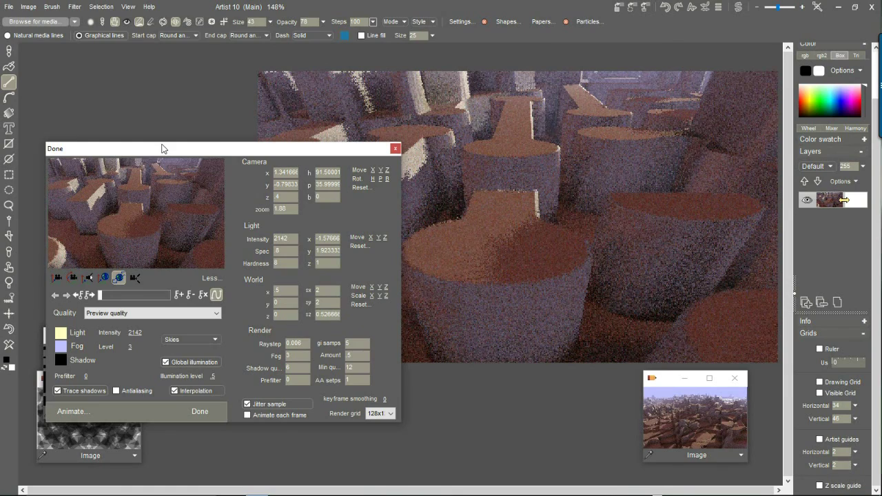
left_click_drag(148, 218, 154, 184)
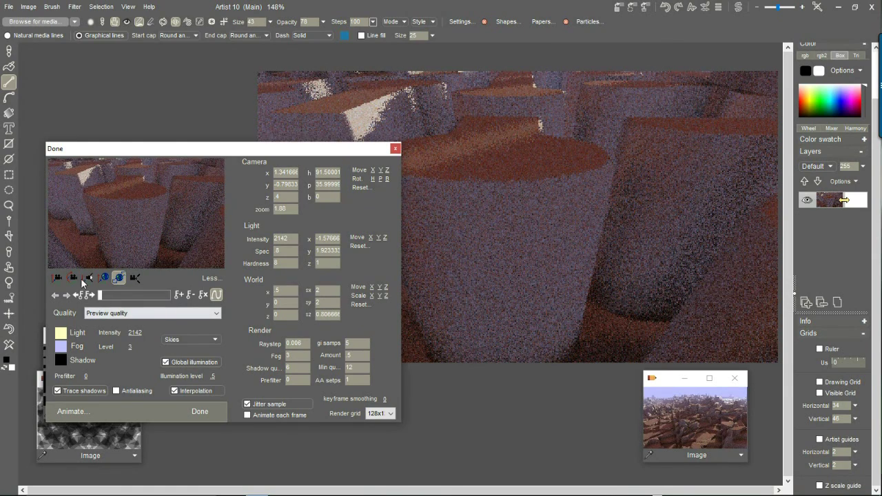
left_click(103, 277)
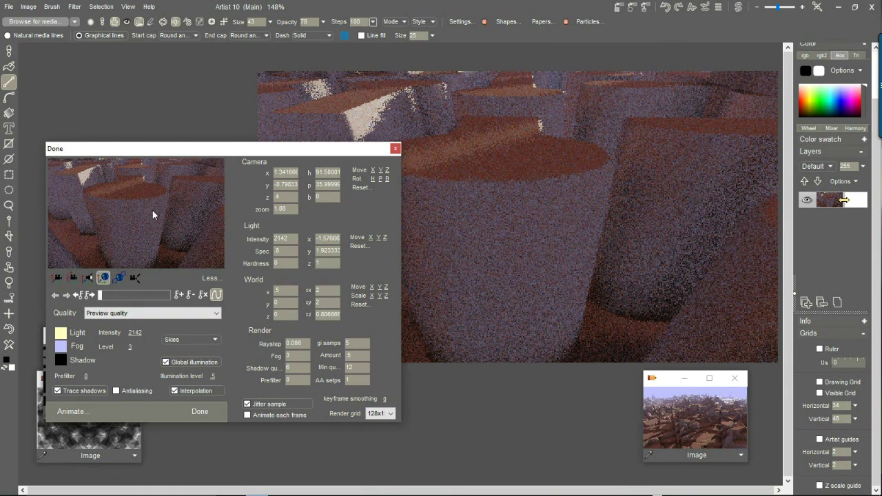
left_click_drag(151, 196, 147, 219)
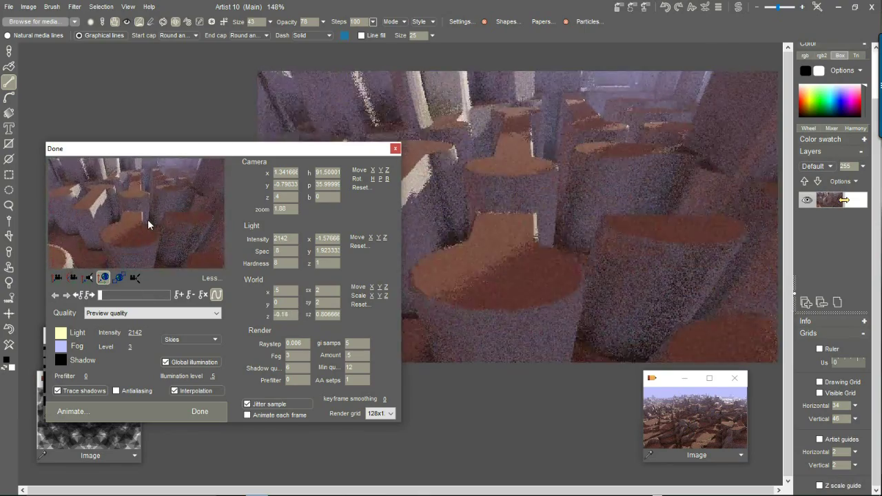
Step: Move the camera to about x 2.24, y -4.83, z 0.77 and rotate it to heading 343, pitch about 29.83
left_click(56, 278)
left_click_drag(159, 198, 165, 322)
left_click_drag(153, 265, 100, 432)
left_click_drag(172, 215, 58, 218)
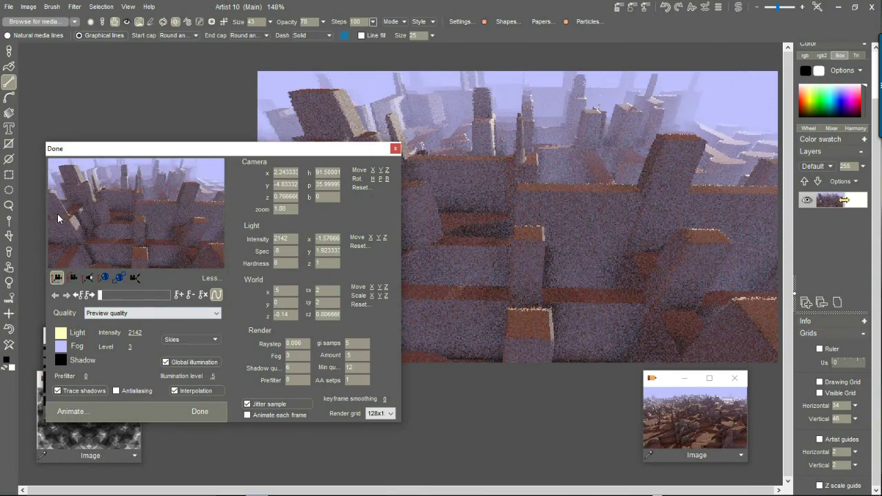
left_click(73, 277)
left_click_drag(83, 249, 376, 205)
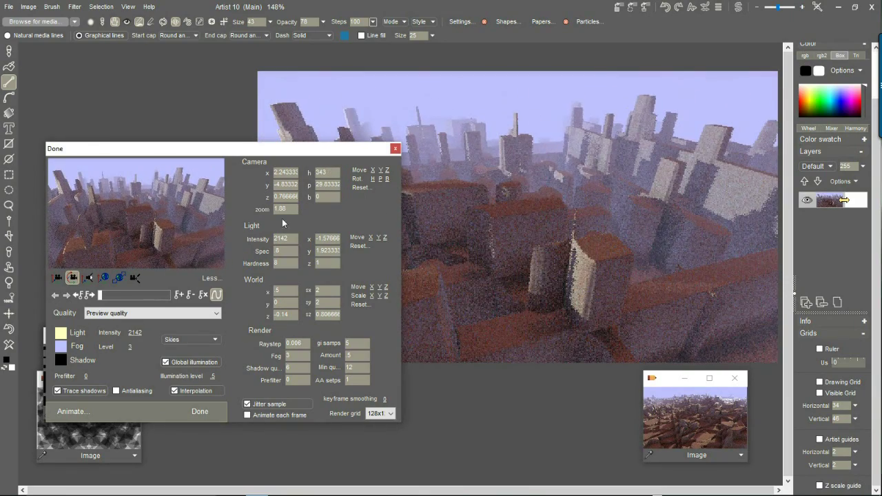
Step: Set the fog level to about 5.17, try High quality and switch the render to Medium quality
left_click_drag(133, 346, 165, 346)
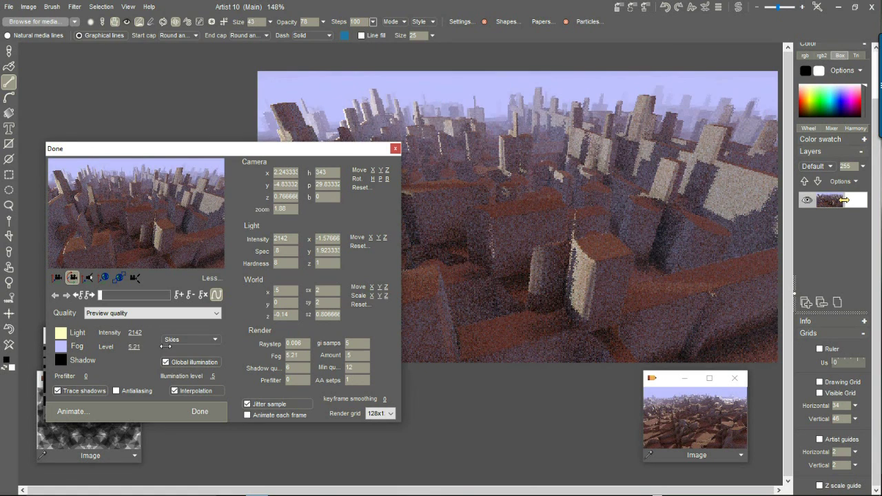
left_click(138, 314)
left_click(103, 348)
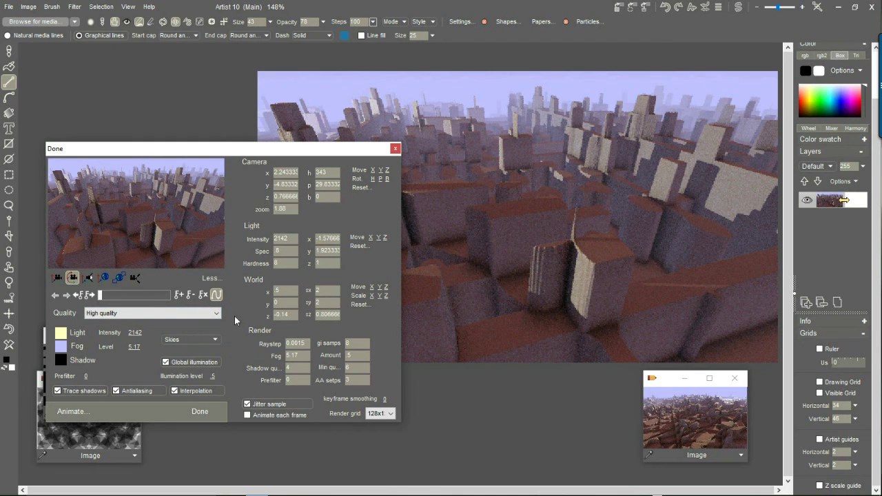
left_click(110, 314)
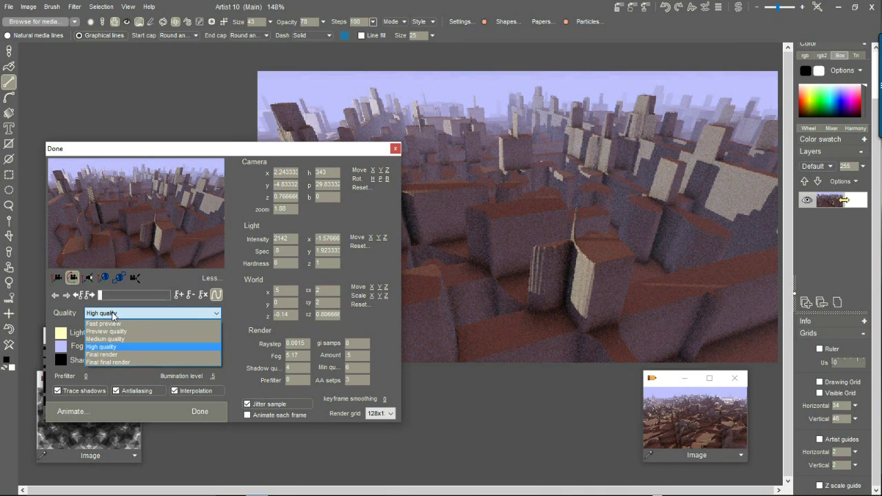
left_click(110, 339)
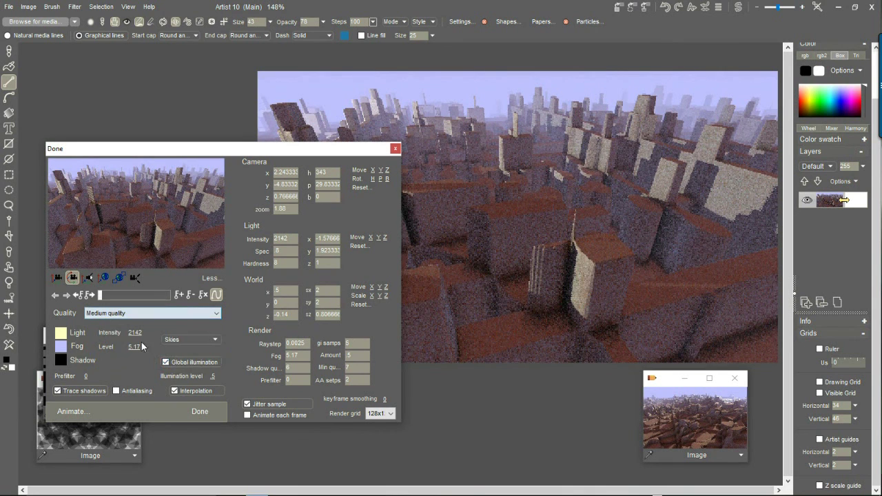
Step: Try the render without interpolation, set the prefilter to 0.3, re-enable interpolation and finish the Puppy Ray render
left_click(190, 392)
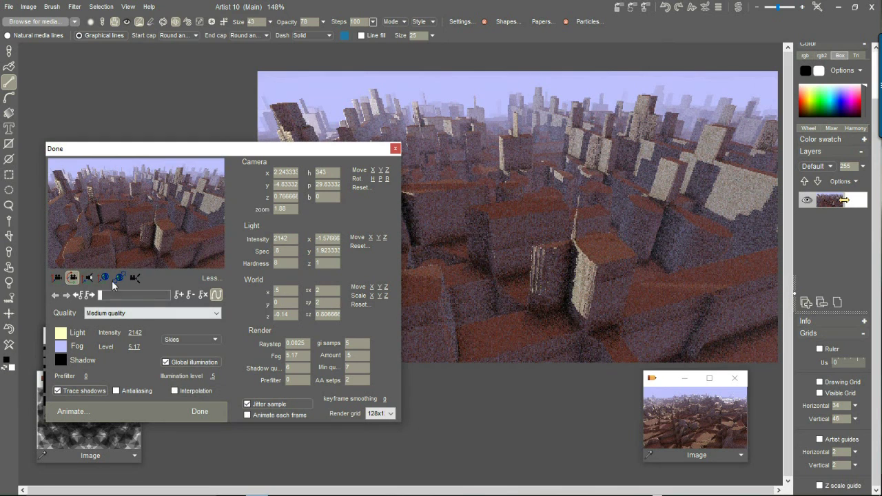
left_click_drag(88, 376, 133, 371)
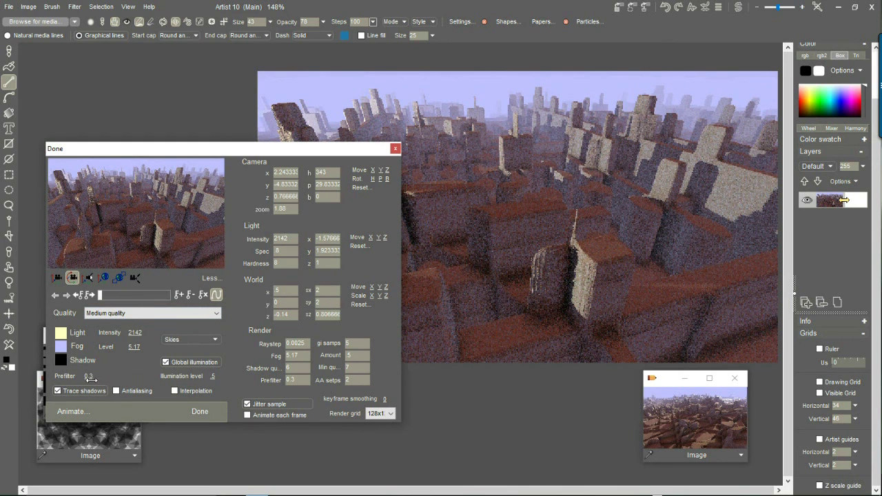
left_click(192, 392)
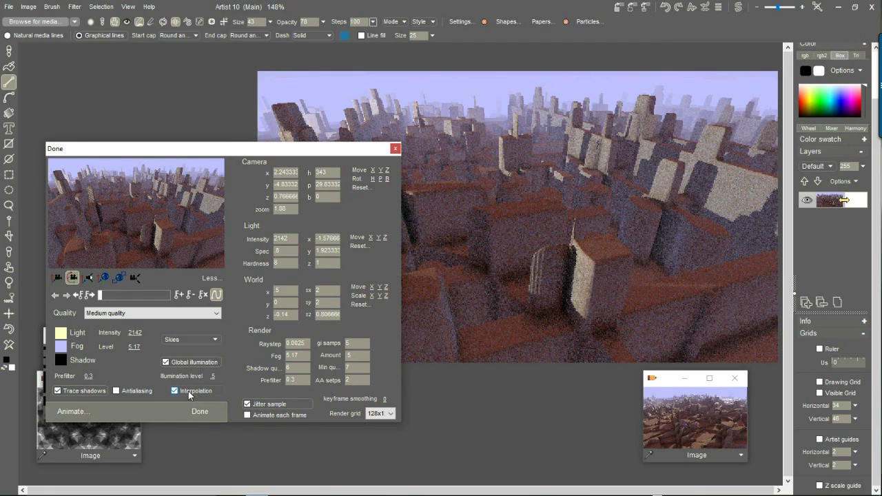
left_click_drag(200, 158, 143, 24)
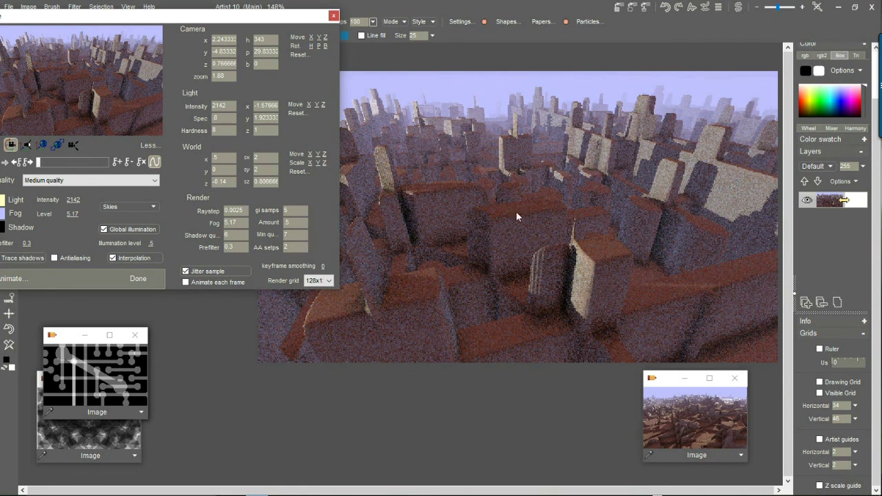
left_click(138, 278)
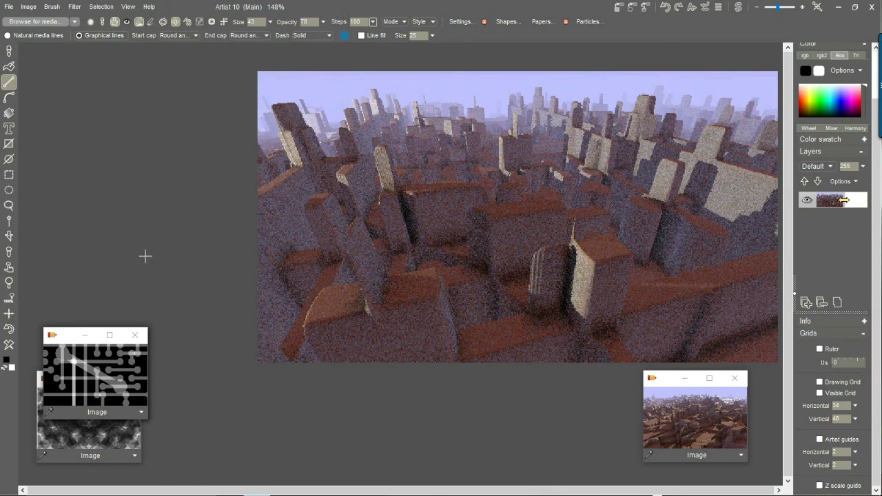
Step: Undo the Puppy Ray render and apply Light diffusion with a radius of 57 to the line drawing
left_click(9, 329)
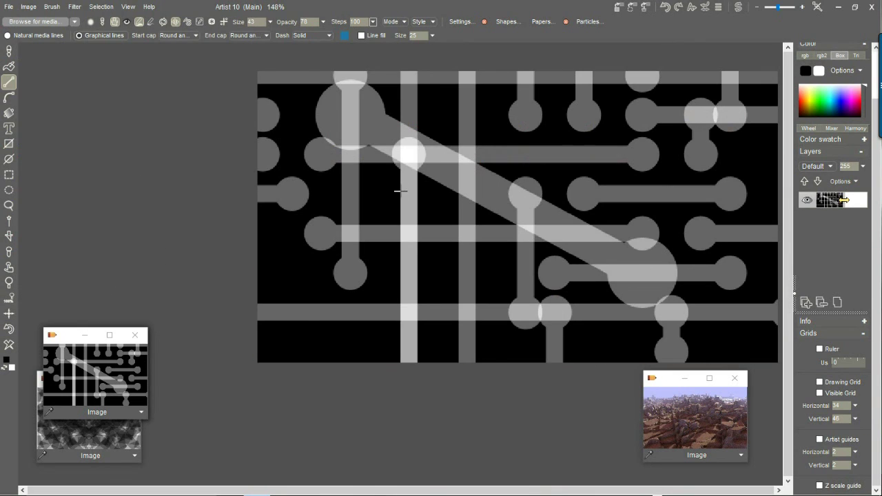
left_click(73, 7)
mouse_move(128, 69)
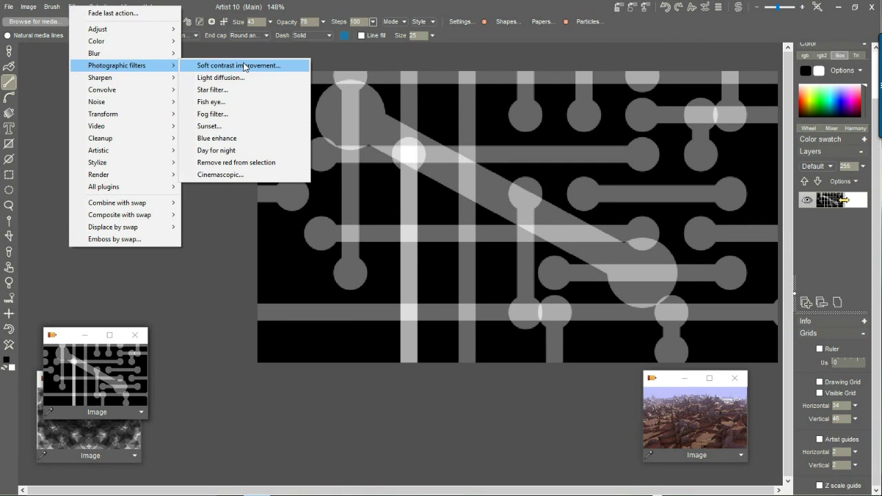
left_click(220, 77)
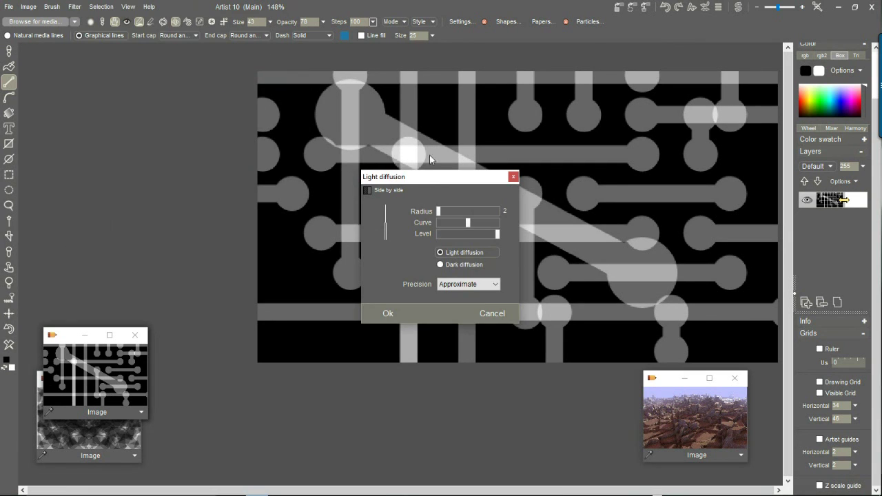
left_click_drag(438, 211, 461, 210)
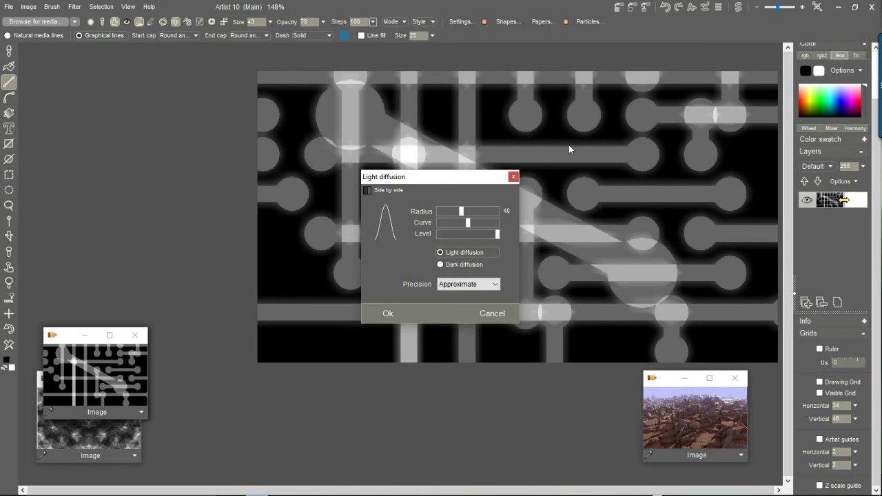
mouse_move(461, 211)
left_mouse_down()
mouse_move(491, 211)
mouse_move(472, 211)
left_mouse_up()
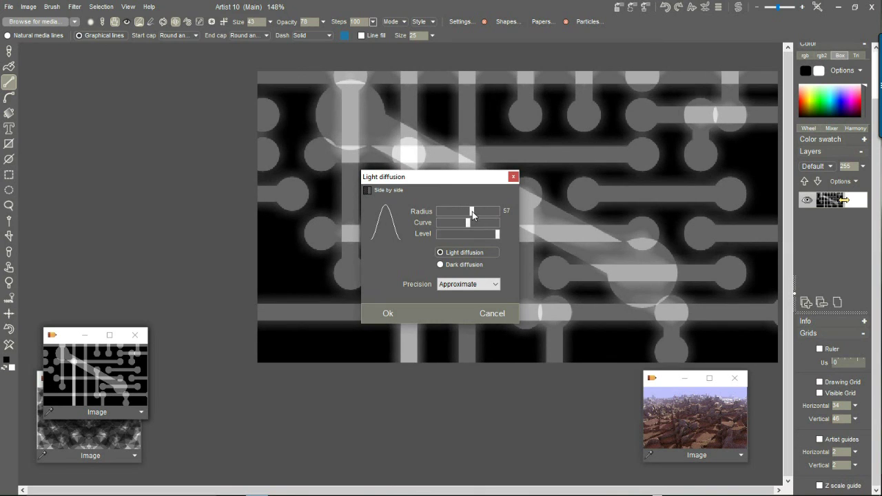
left_click(387, 313)
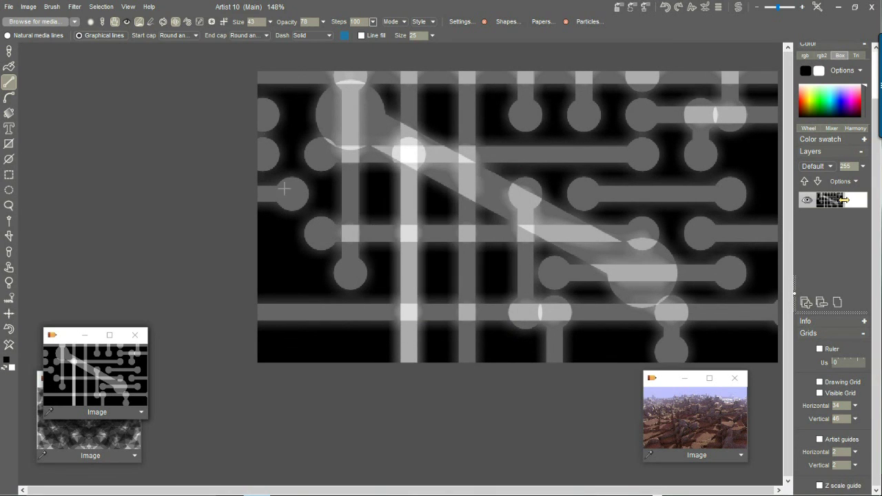
Step: Apply a second Light diffusion with a radius of 19, a level of about three quarters and Precise precision
left_click(71, 9)
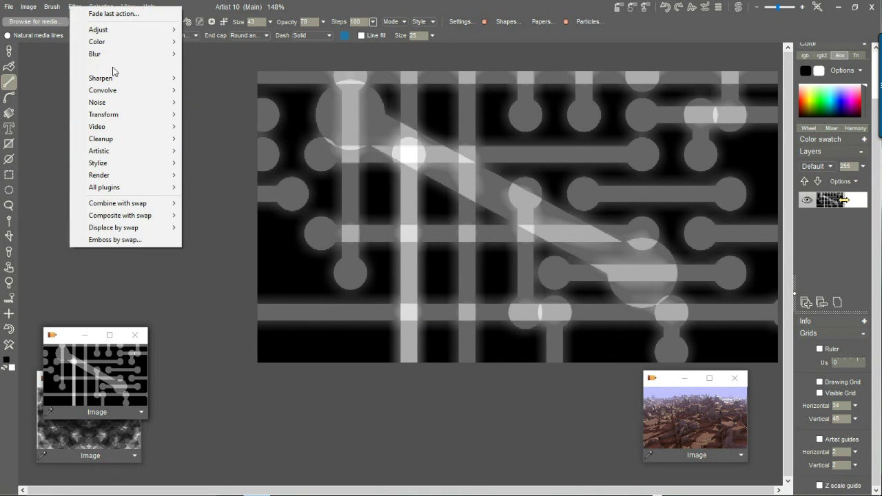
mouse_move(111, 58)
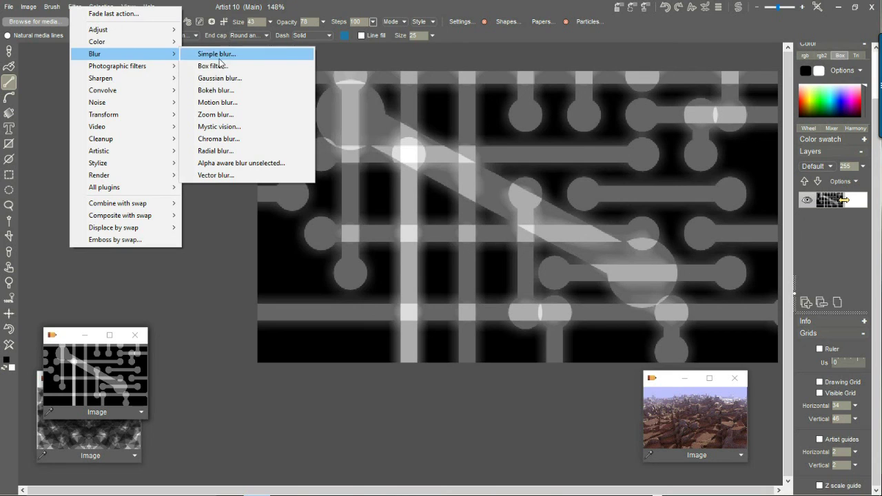
mouse_move(117, 115)
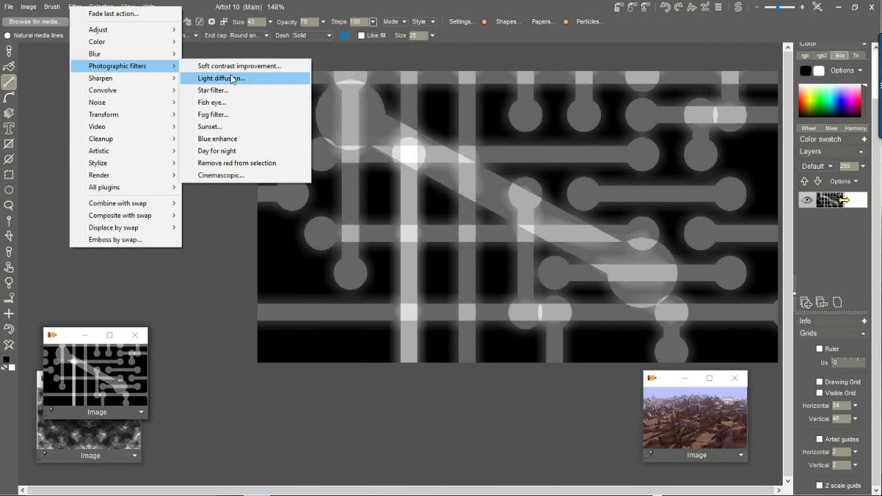
left_click(222, 79)
left_click_drag(468, 211, 466, 236)
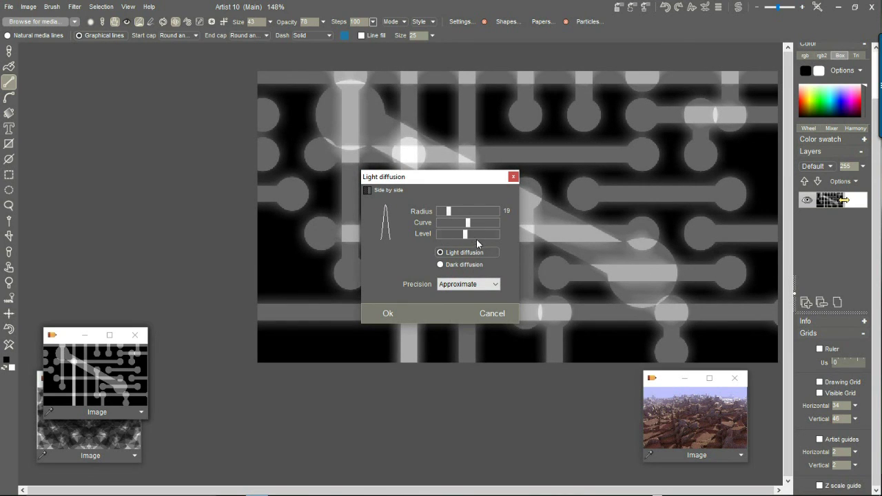
left_click_drag(486, 239, 483, 239)
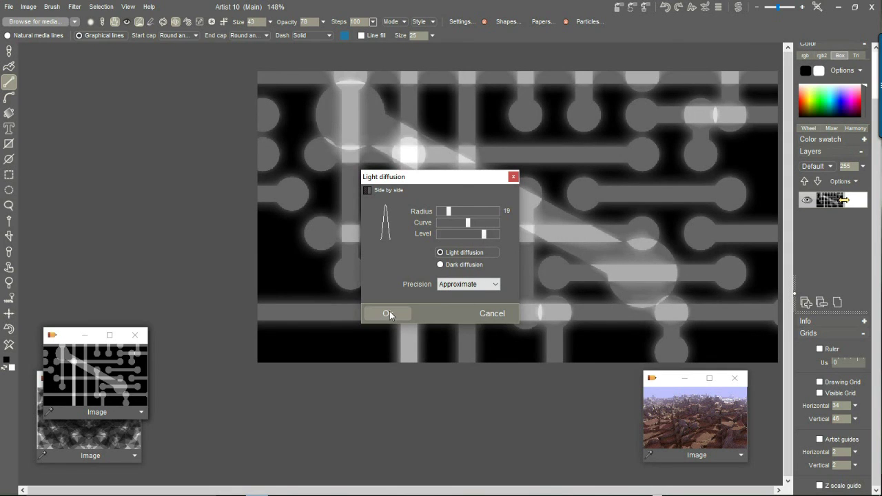
left_click(447, 285)
left_click(454, 306)
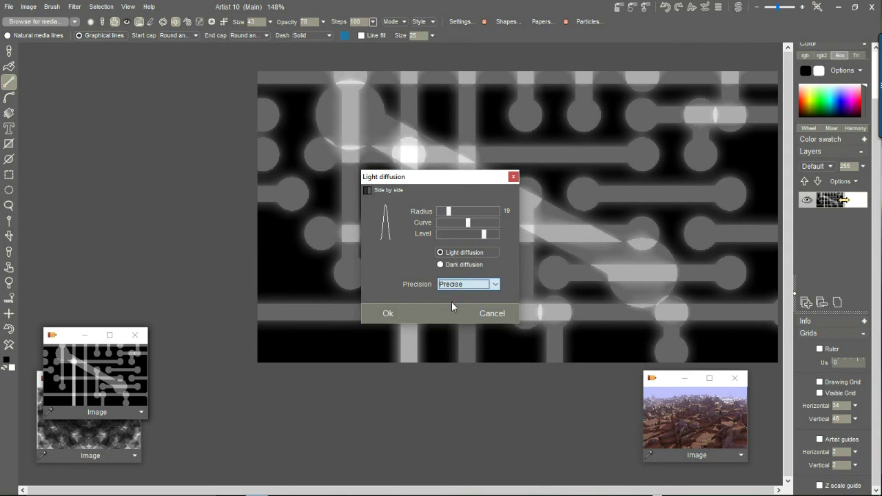
left_click(387, 312)
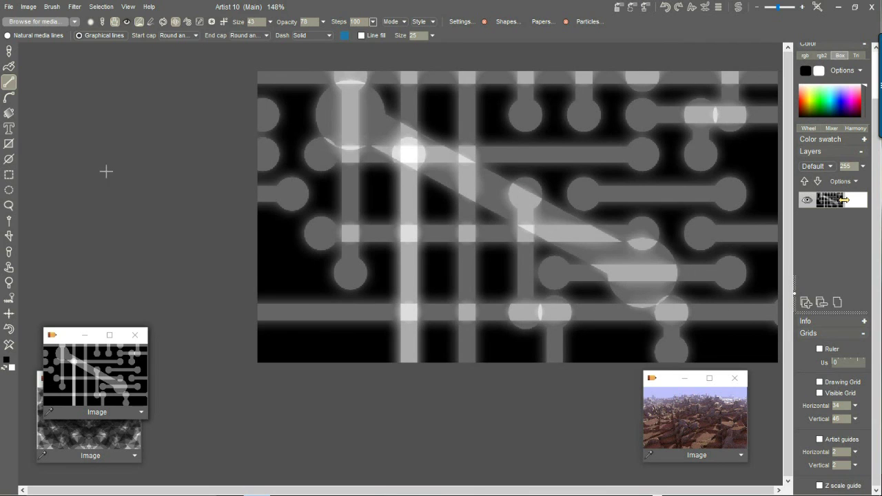
Step: Start Puppy Ray on the diffused line drawing and rotate the camera to a heading of about 406 and a pitch of about 19
left_click(73, 7)
mouse_move(124, 65)
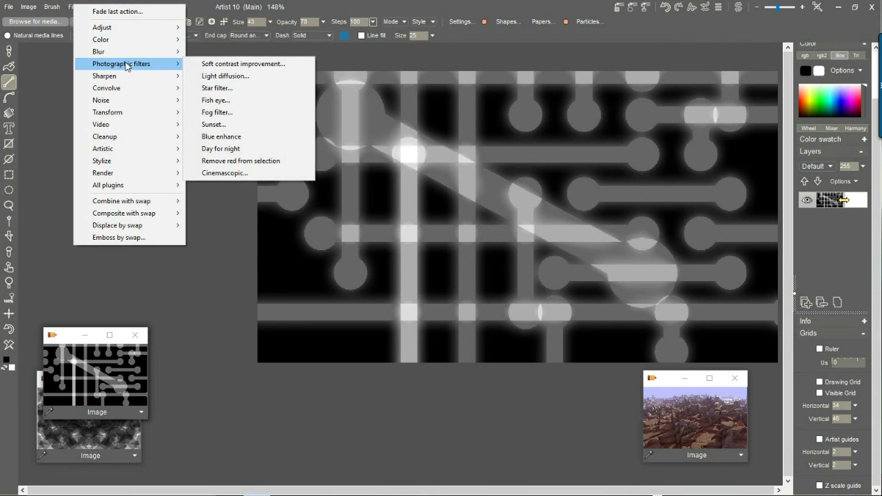
mouse_move(119, 115)
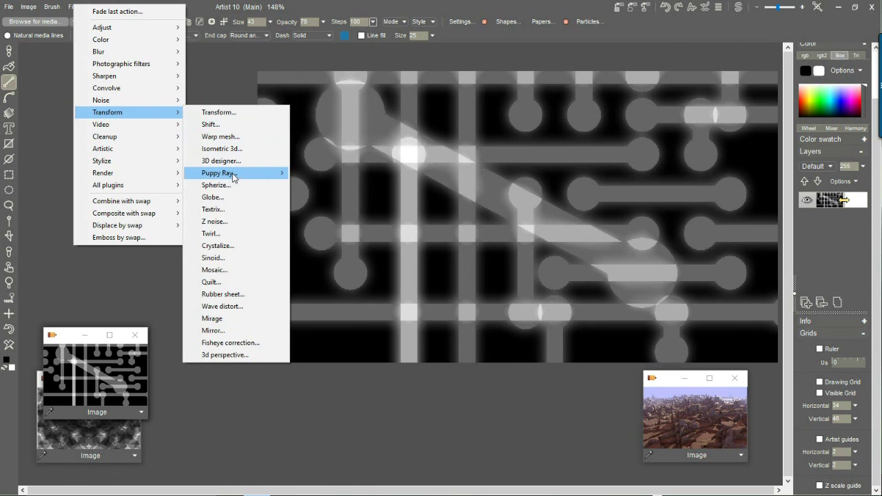
mouse_move(268, 178)
left_click(332, 186)
left_click_drag(401, 112, 164, 182)
left_click_drag(154, 245, 96, 219)
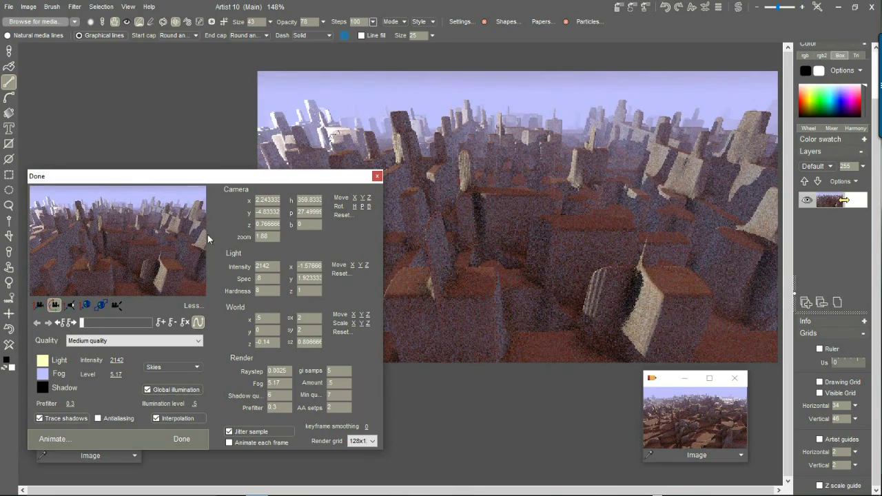
left_click_drag(140, 238, 294, 270)
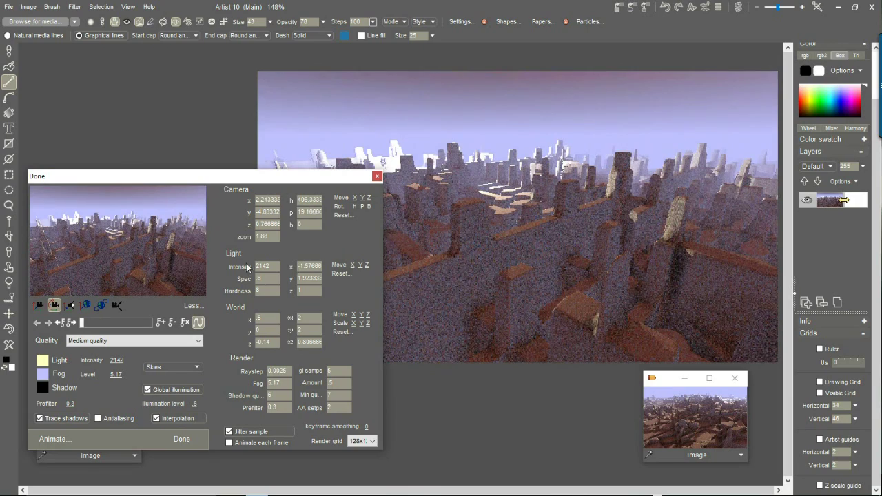
Step: Zoom the Puppy Ray camera to 3.81 and rotate it to a heading of 638 and a pitch of about 23
left_click(116, 305)
left_click_drag(129, 277, 326, 246)
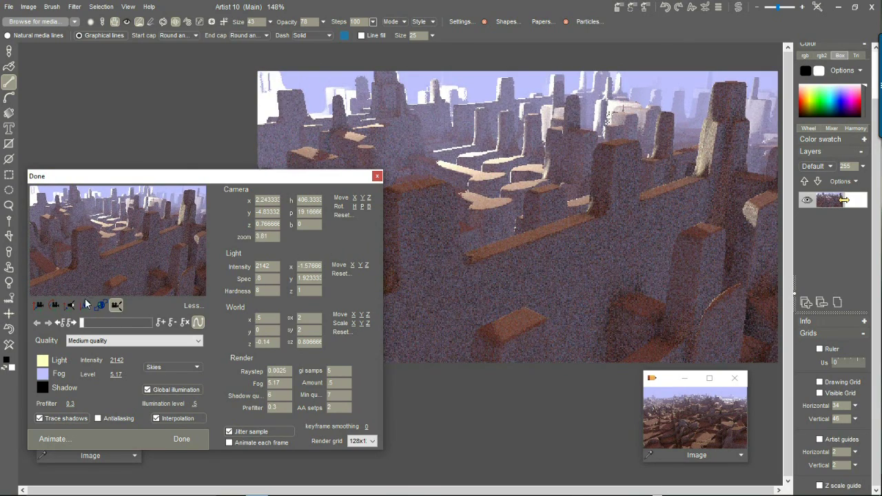
left_click(55, 305)
left_click_drag(117, 241, 439, 218)
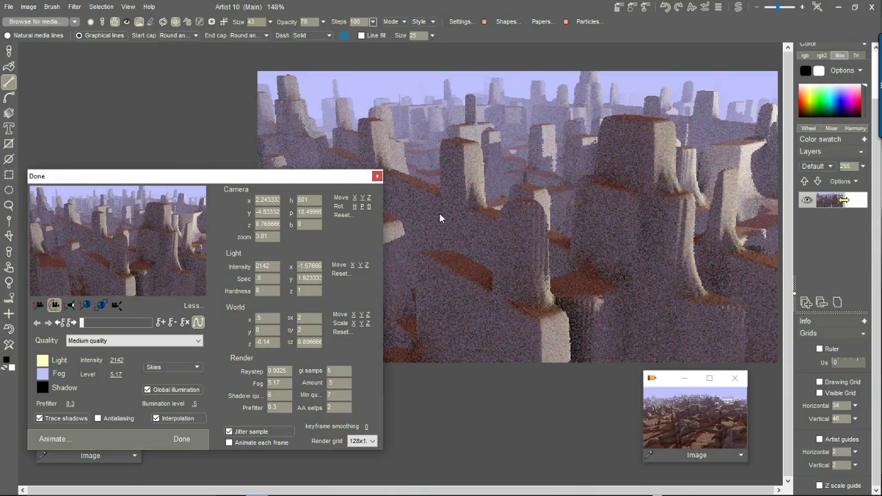
left_click_drag(67, 205, 305, 205)
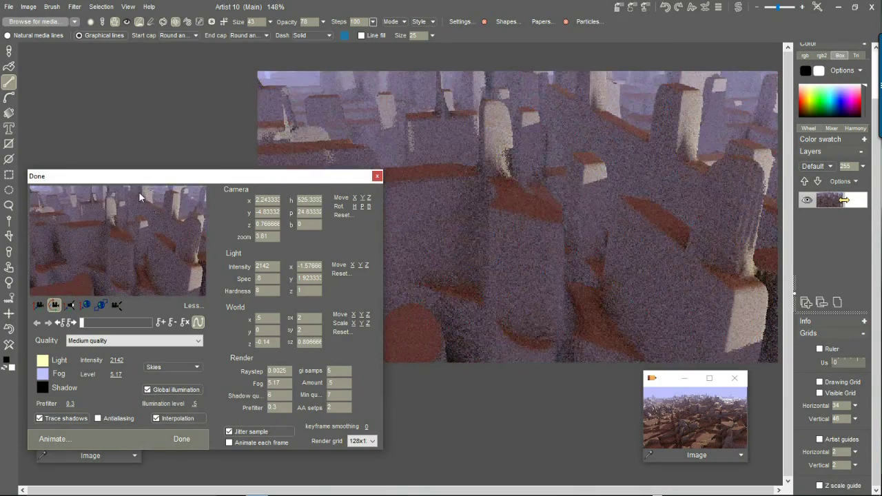
left_click_drag(306, 203, 499, 204)
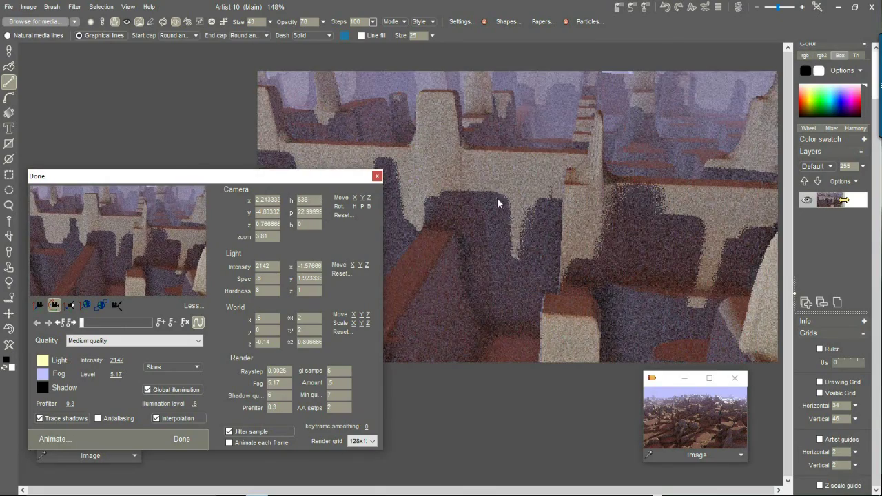
Step: Flatten the landscape by scaling the world's height to about 0.42
left_click(102, 306)
left_click_drag(130, 254, 126, 313)
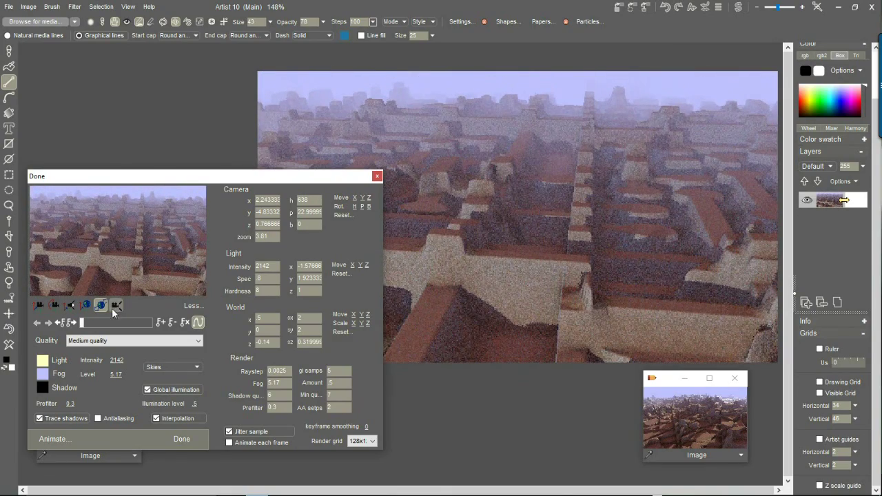
left_click_drag(124, 249, 143, 228)
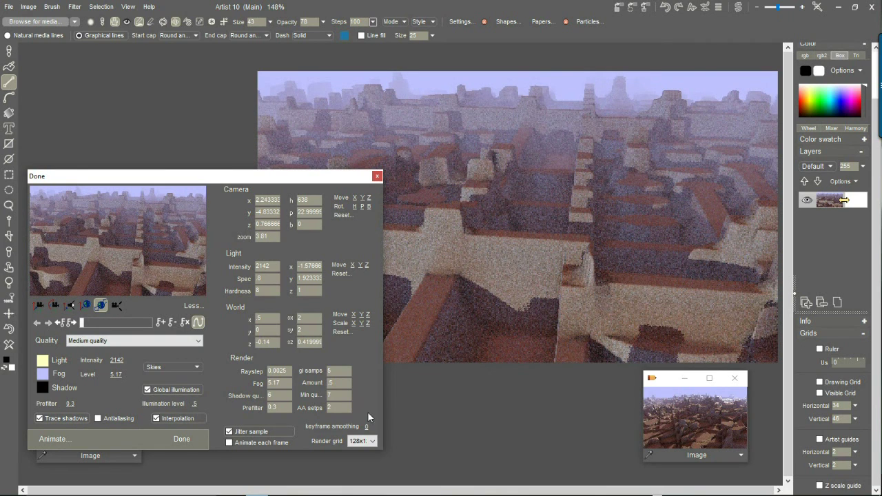
Step: Set the render to High quality with 22 antialiasing steps and finish the Puppy Ray render
left_click(115, 340)
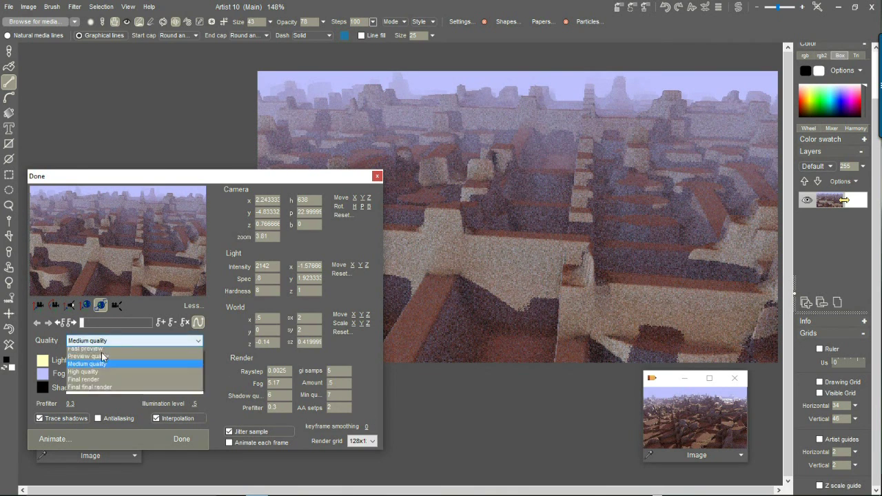
left_click(96, 377)
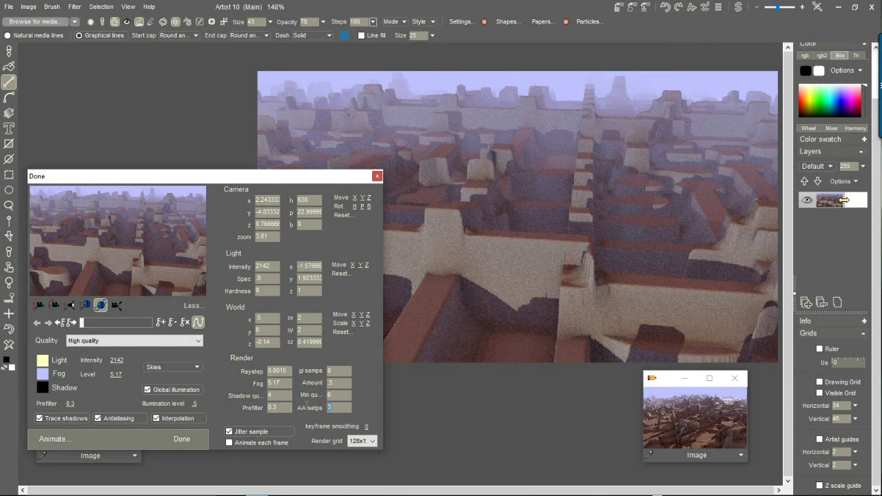
type("22")
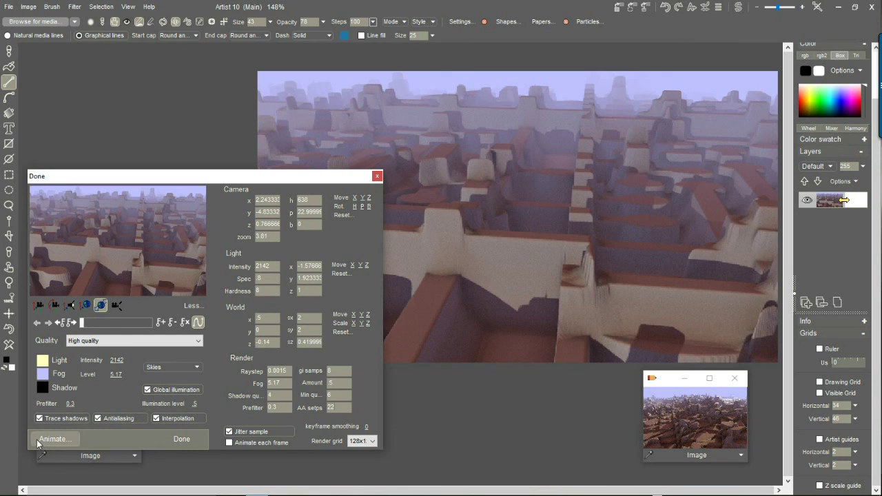
left_click(185, 439)
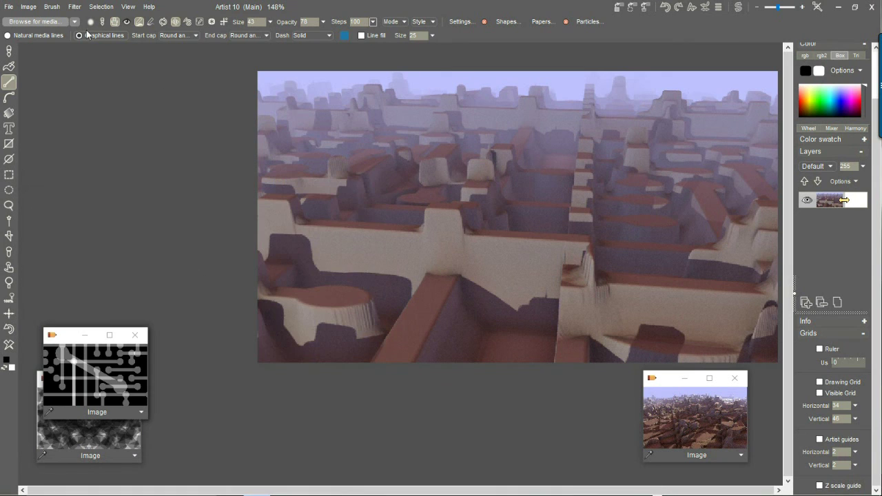
Step: Expand the dynamic range of the rendered landscape and compare it with earlier states using Interactive undo
left_click(29, 6)
left_click(95, 308)
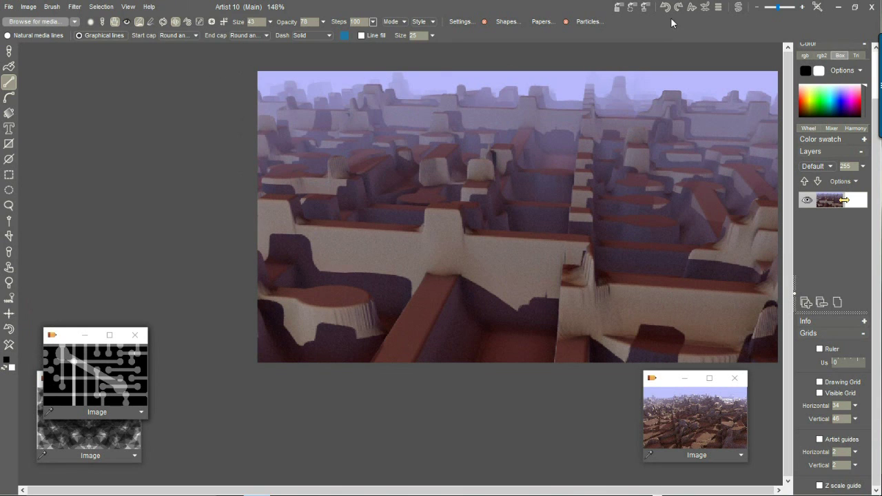
left_click(706, 7)
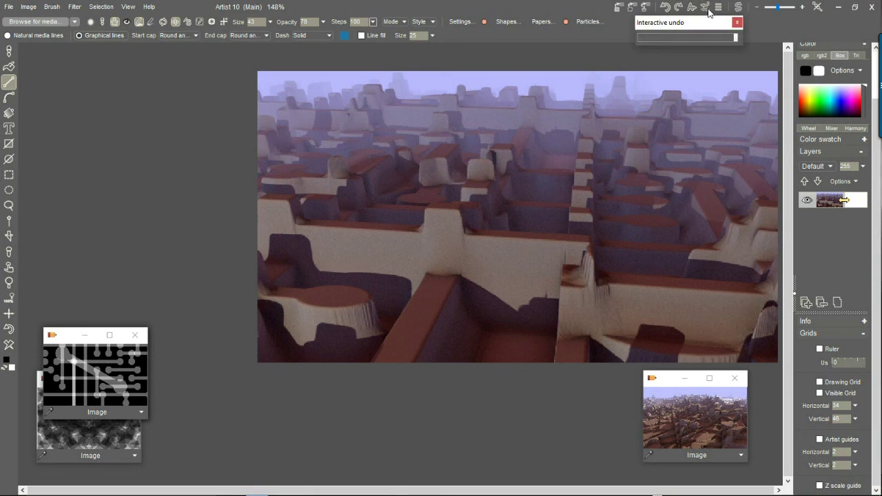
left_click_drag(732, 41, 687, 42)
left_click(492, 8)
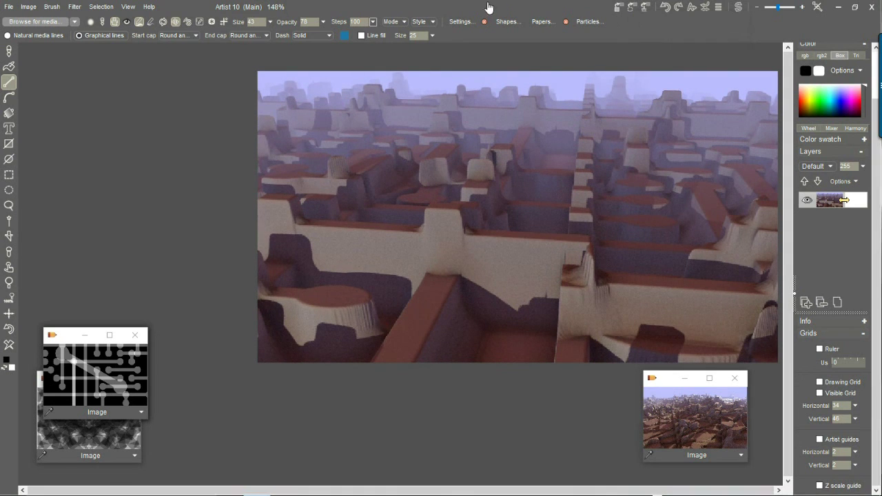
Step: Store a copy of the rendered landscape and place its thumbnail beside the other stored landscape
left_click(28, 6)
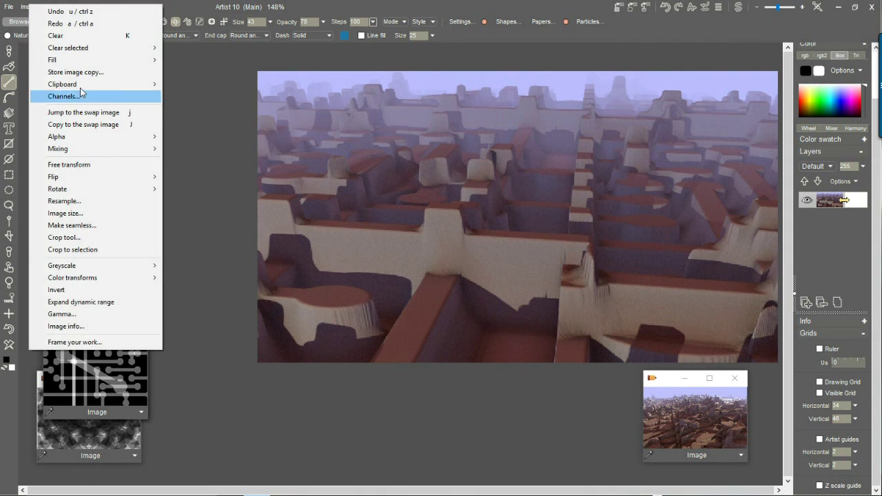
left_click(81, 73)
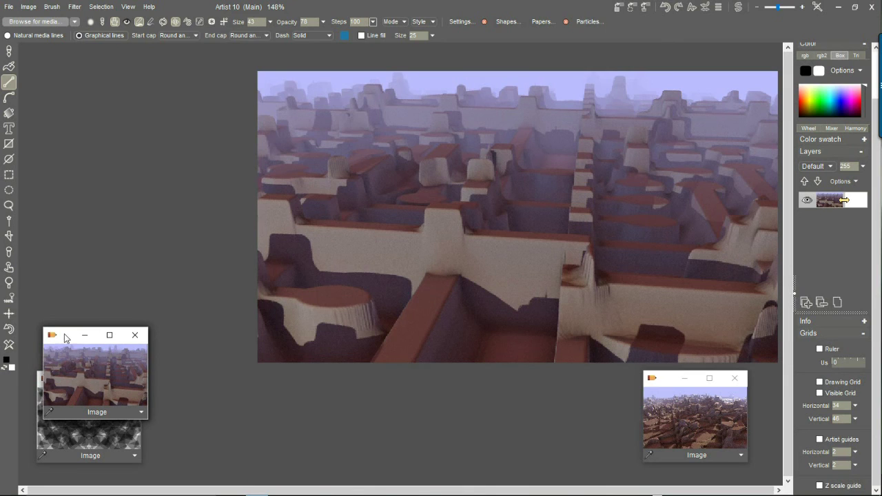
left_click_drag(63, 329, 182, 328)
left_click_drag(280, 325, 539, 388)
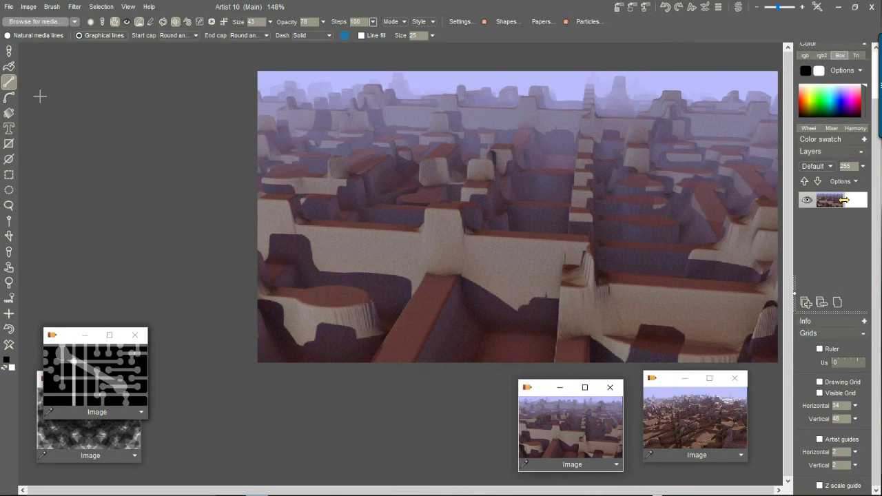
Step: Clear the canvas and set both the start cap and end cap of the graphical lines to Flat
left_click(10, 344)
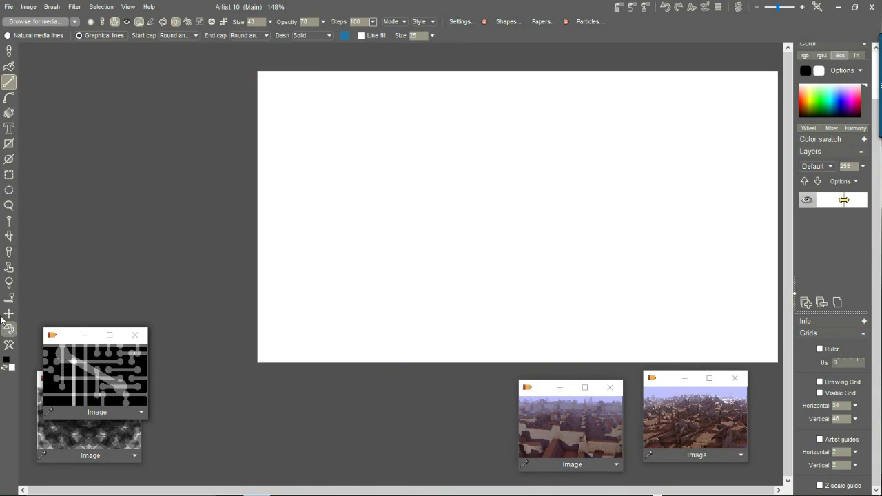
left_click(8, 84)
left_click(241, 35)
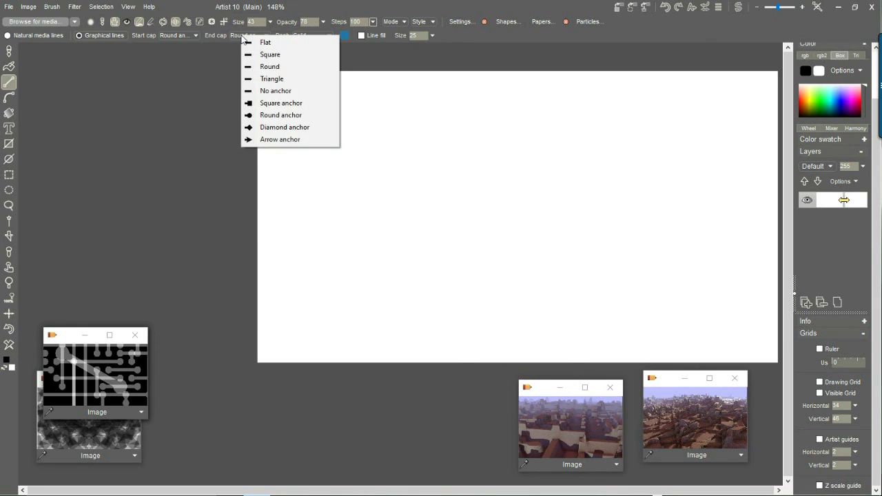
left_click(277, 55)
left_click(243, 35)
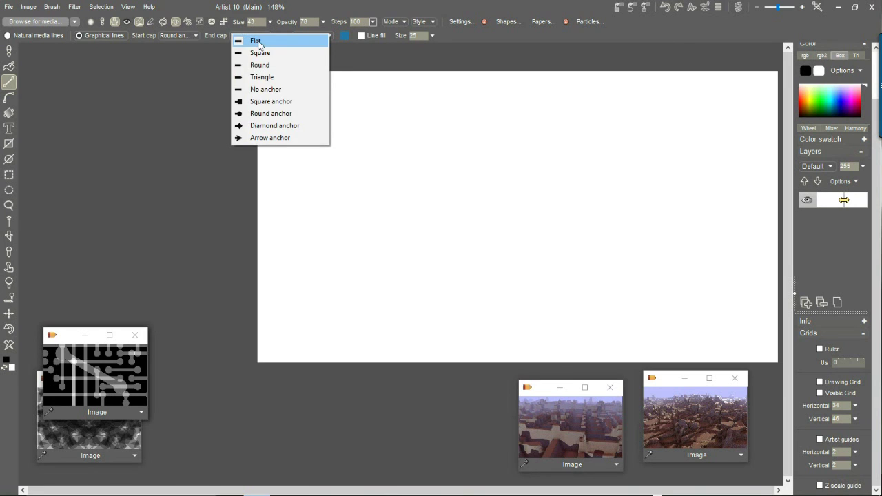
left_click(256, 40)
left_click(195, 36)
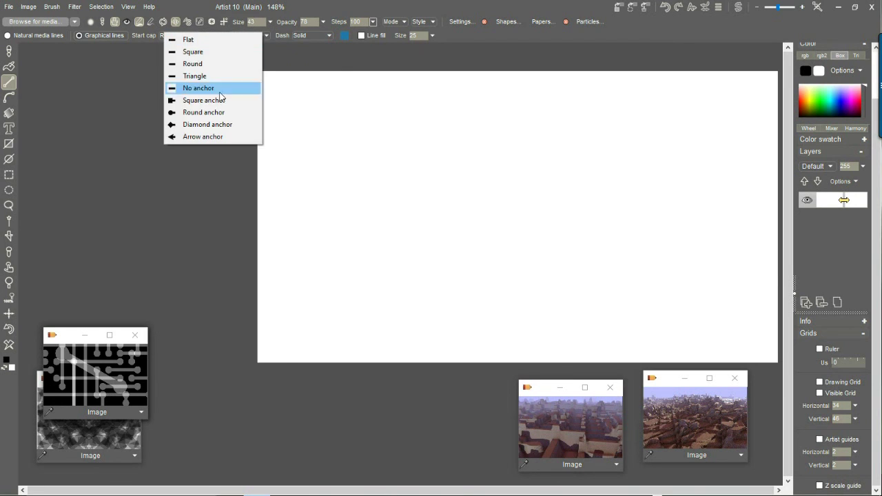
left_click(197, 38)
Step: Draw many overlapping flat-ended grey lines of varied length and angle across the white canvas
left_click_drag(371, 132, 506, 256)
left_click_drag(644, 146, 593, 198)
mouse_move(505, 151)
left_mouse_down()
mouse_move(476, 153)
mouse_move(451, 173)
left_mouse_up()
left_click_drag(345, 249, 322, 273)
left_click_drag(372, 292, 487, 292)
left_click_drag(557, 284, 629, 275)
left_click_drag(684, 226, 688, 257)
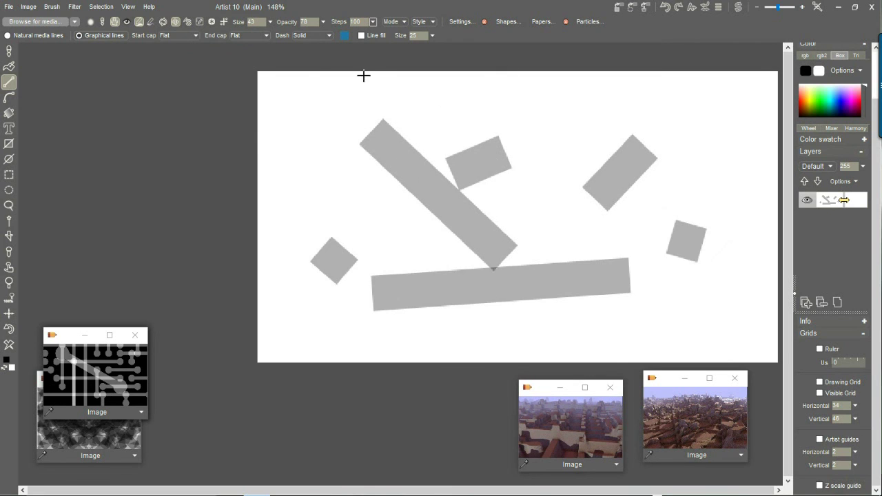
left_click_drag(363, 78, 266, 163)
mouse_move(689, 125)
left_mouse_down()
mouse_move(433, 113)
mouse_move(394, 240)
left_mouse_up()
left_click_drag(303, 213, 360, 252)
mouse_move(317, 130)
left_mouse_down()
mouse_move(303, 322)
mouse_move(422, 344)
left_mouse_up()
left_click_drag(565, 204, 598, 197)
left_click_drag(570, 118, 527, 303)
left_click_drag(467, 323, 514, 349)
left_click_drag(383, 301, 442, 301)
left_click_drag(686, 279, 720, 289)
left_click_drag(731, 214, 763, 285)
left_click_drag(727, 106, 728, 198)
mouse_move(695, 261)
left_mouse_down()
mouse_move(648, 296)
mouse_move(658, 303)
left_mouse_up()
left_click_drag(485, 304, 568, 305)
left_click_drag(286, 282, 334, 284)
mouse_move(276, 165)
left_mouse_down()
mouse_move(407, 214)
mouse_move(507, 170)
left_mouse_up()
left_click_drag(617, 163, 516, 245)
left_click_drag(422, 271, 493, 263)
left_click_drag(468, 180, 501, 170)
left_click_drag(453, 112, 569, 113)
left_click_drag(418, 72, 414, 105)
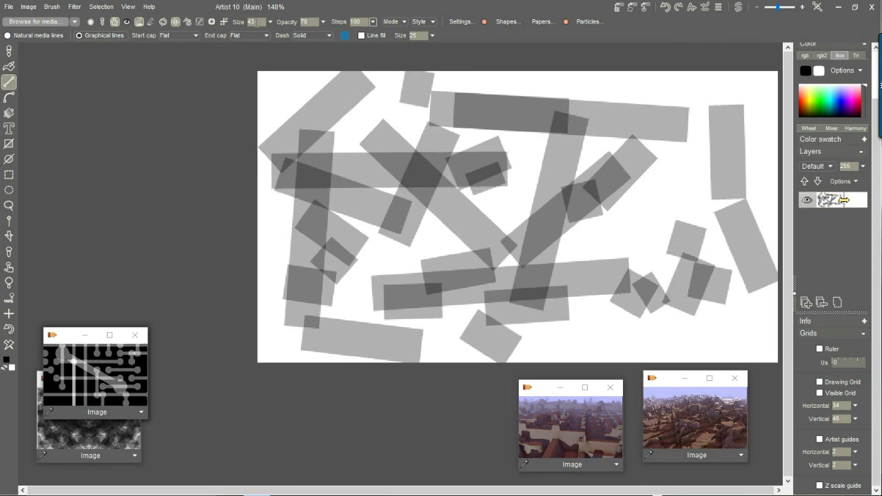
Step: Layer wide, faint straight lines over the whole drawing using size 78 and opacity 31
left_click(270, 21)
left_click(256, 36)
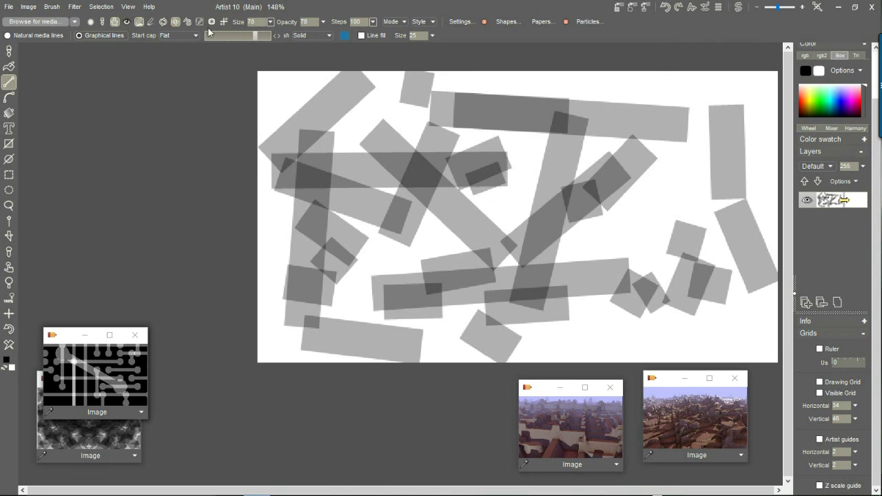
left_click(323, 22)
left_click(268, 40)
left_click_drag(285, 112, 592, 229)
left_click_drag(666, 155, 353, 162)
left_click_drag(672, 121, 348, 69)
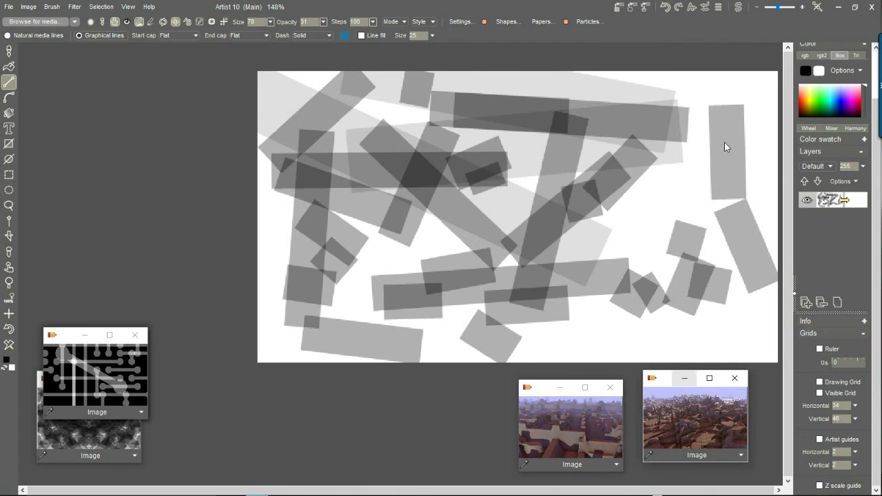
left_click_drag(663, 93, 517, 372)
mouse_move(686, 207)
left_mouse_down()
mouse_move(555, 303)
mouse_move(283, 344)
mouse_move(265, 324)
mouse_move(737, 297)
left_mouse_up()
left_click_drag(764, 355, 693, 248)
left_click_drag(686, 166, 616, 331)
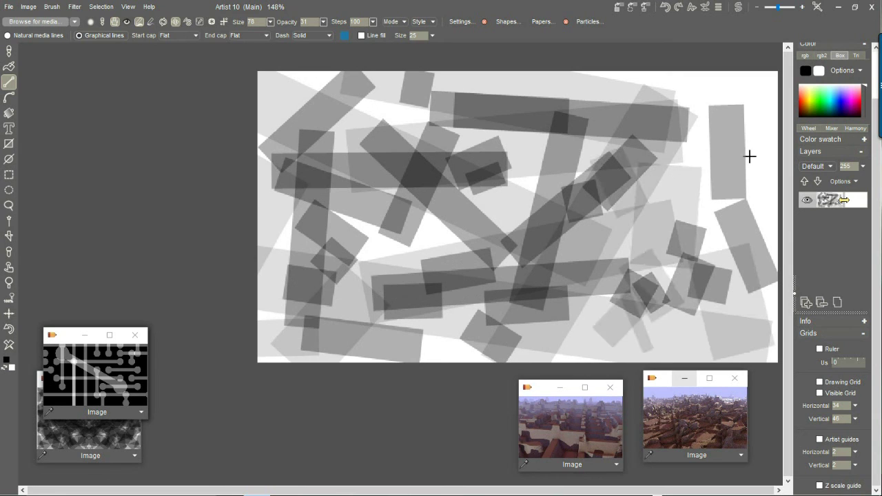
mouse_move(546, 100)
left_mouse_down()
mouse_move(759, 92)
mouse_move(740, 144)
mouse_move(770, 353)
left_mouse_up()
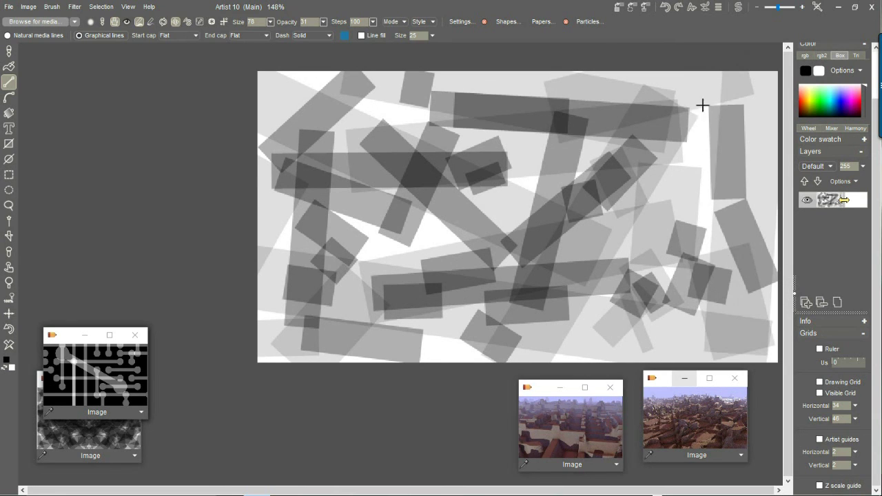
left_click_drag(703, 104, 522, 286)
left_click_drag(663, 242, 524, 329)
left_click_drag(475, 128, 313, 351)
left_click_drag(356, 107, 495, 279)
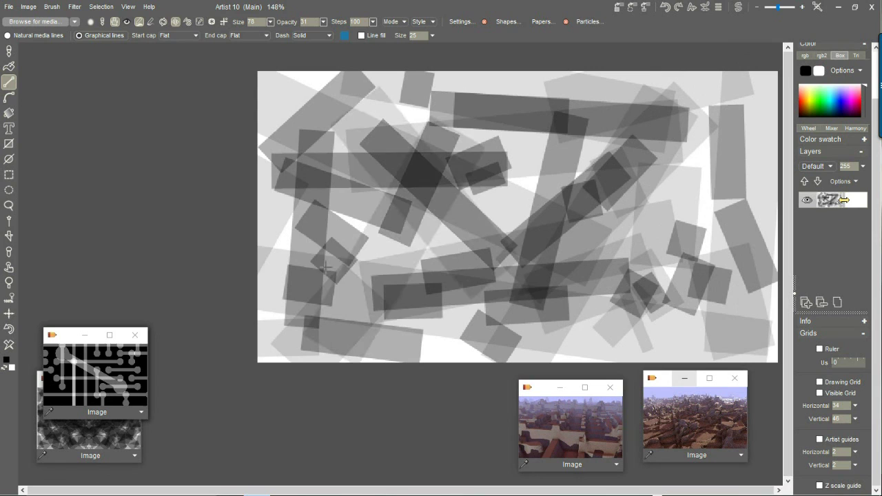
left_click_drag(298, 235, 408, 318)
left_click_drag(210, 193, 503, 223)
left_click_drag(682, 256, 376, 360)
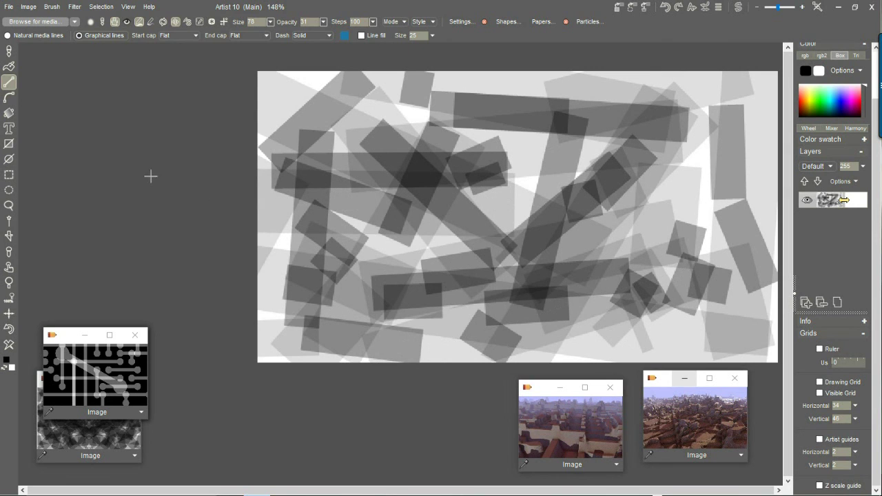
Step: Make the line drawing seamless with Trim x and Trim y at 49%, keeping the original image size
left_click(28, 7)
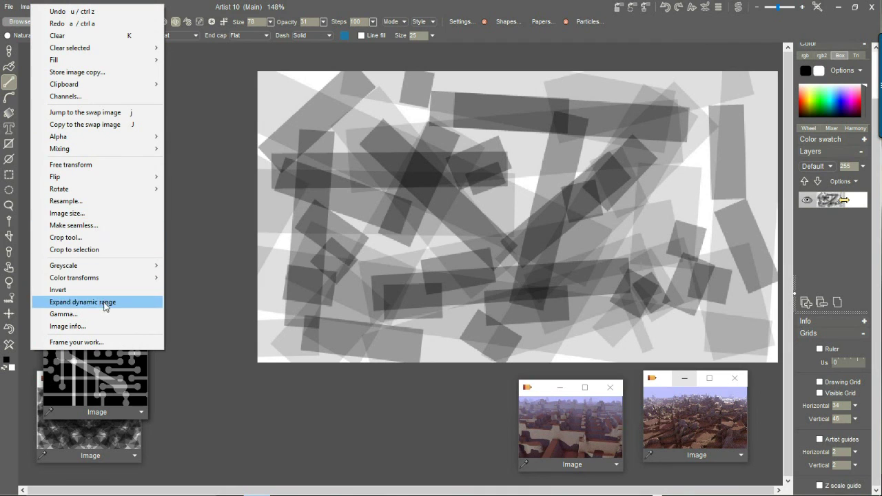
left_click(91, 229)
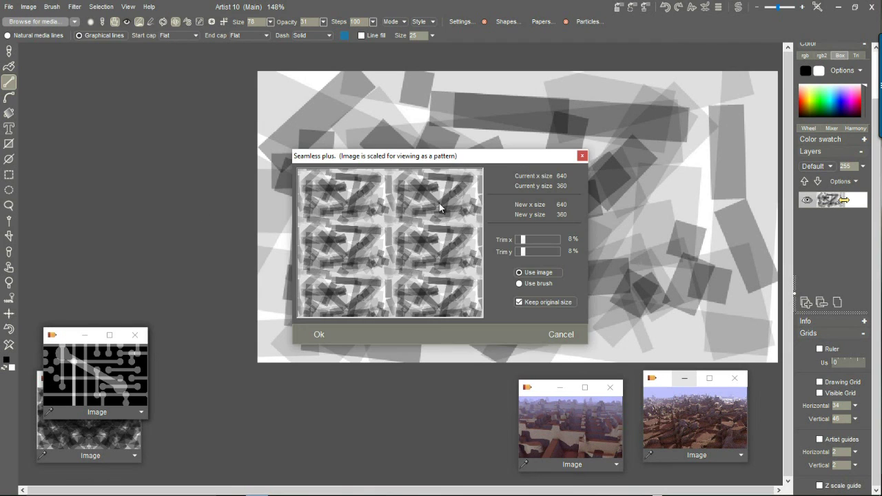
left_click_drag(535, 237, 557, 252)
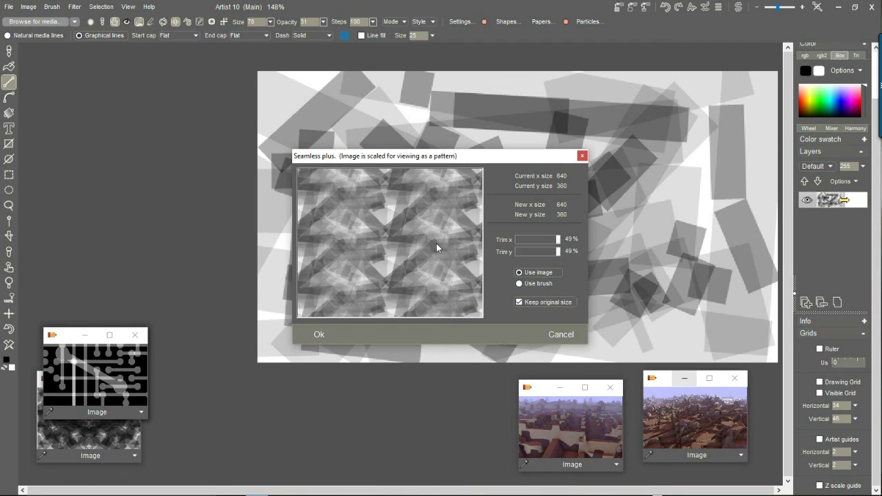
left_click(319, 336)
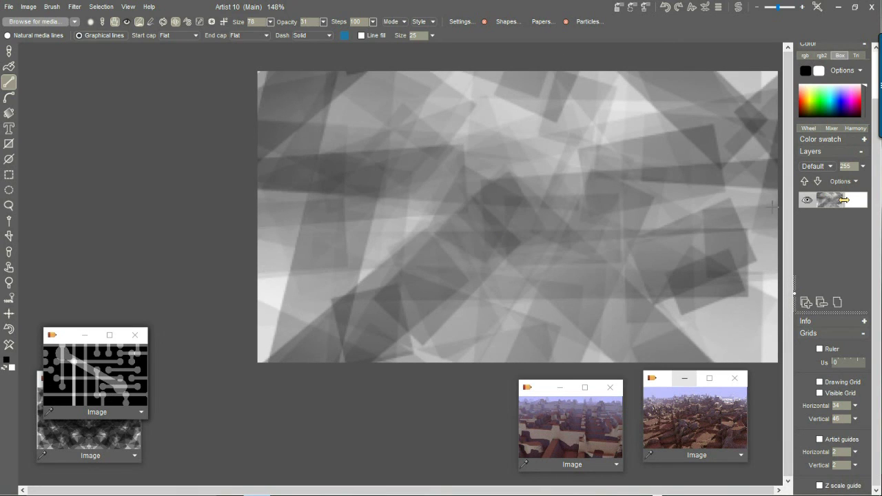
Step: Store a copy of the seamless drawing and place its thumbnail above the black-and-white line pattern's thumbnail
left_click(28, 8)
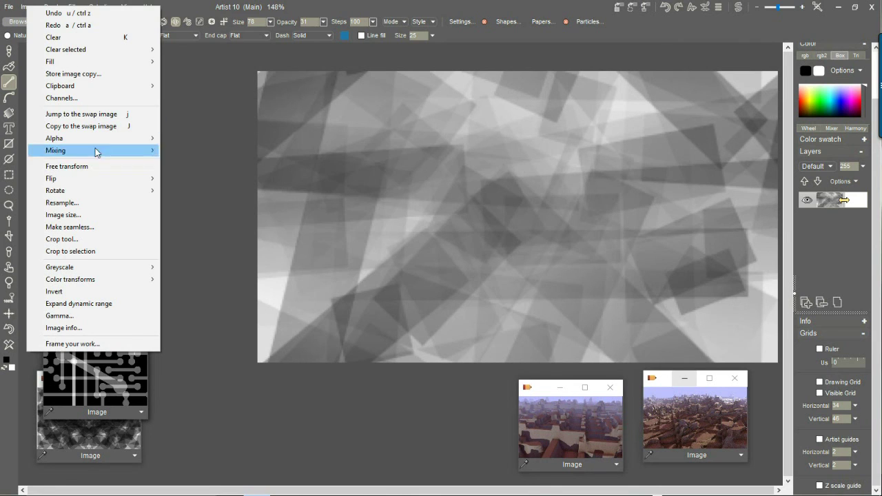
left_click(88, 74)
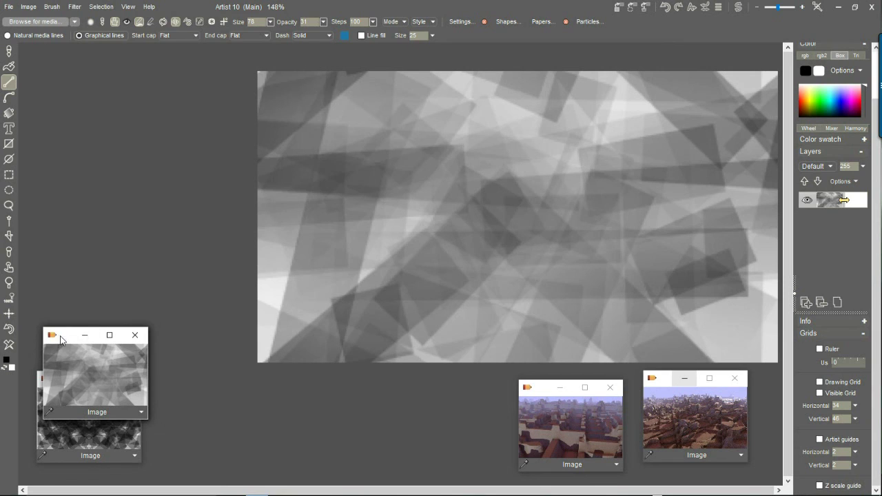
left_click_drag(62, 337, 67, 275)
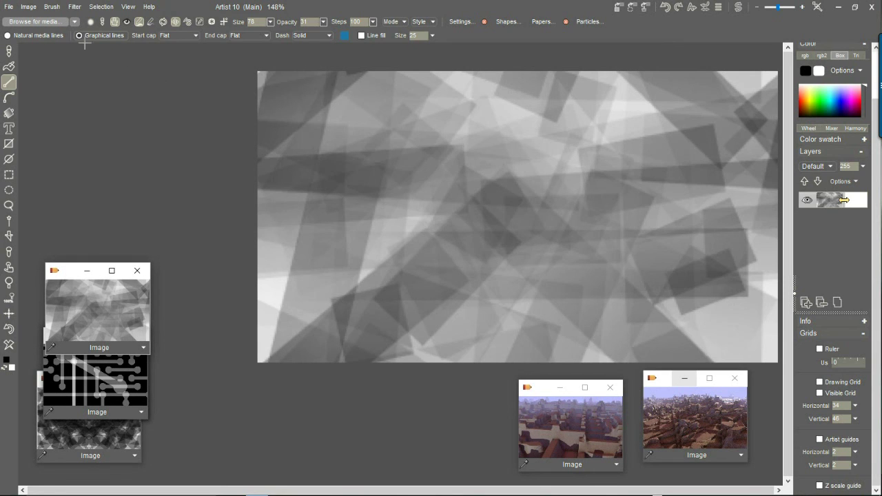
Step: Apply the Crystalize filter to the seamless drawing with a size of 27 and no shading
left_click(73, 7)
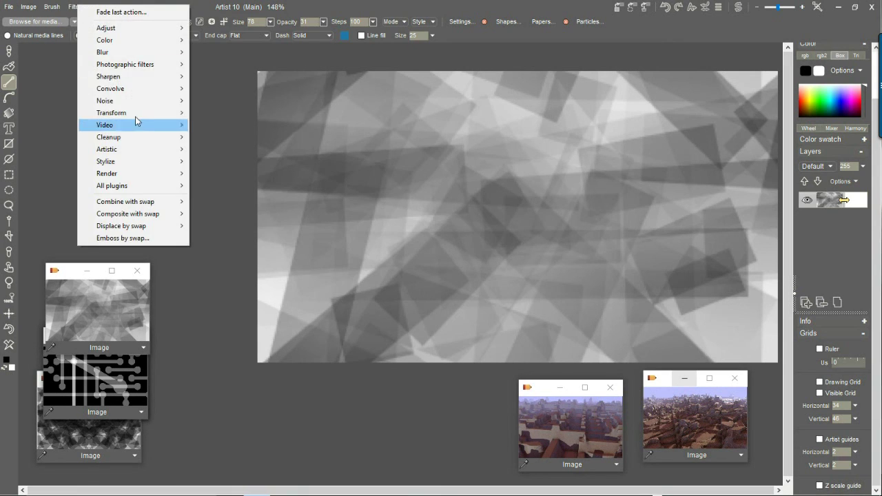
mouse_move(120, 70)
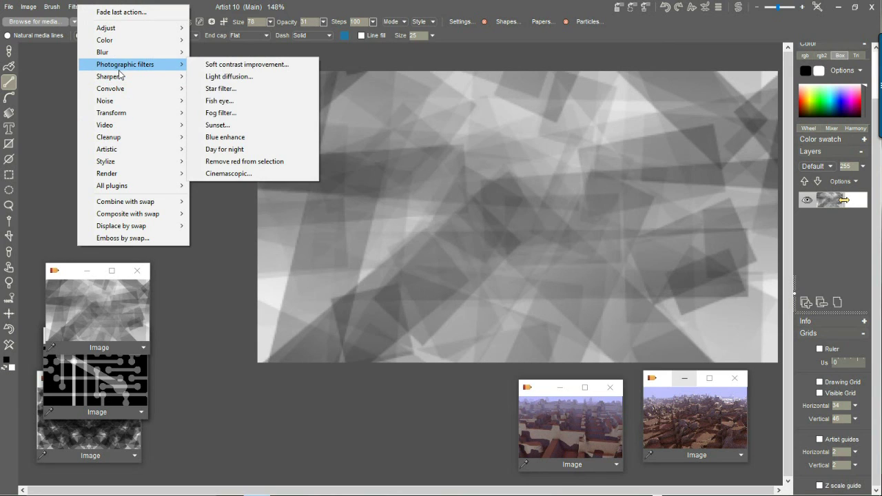
mouse_move(129, 114)
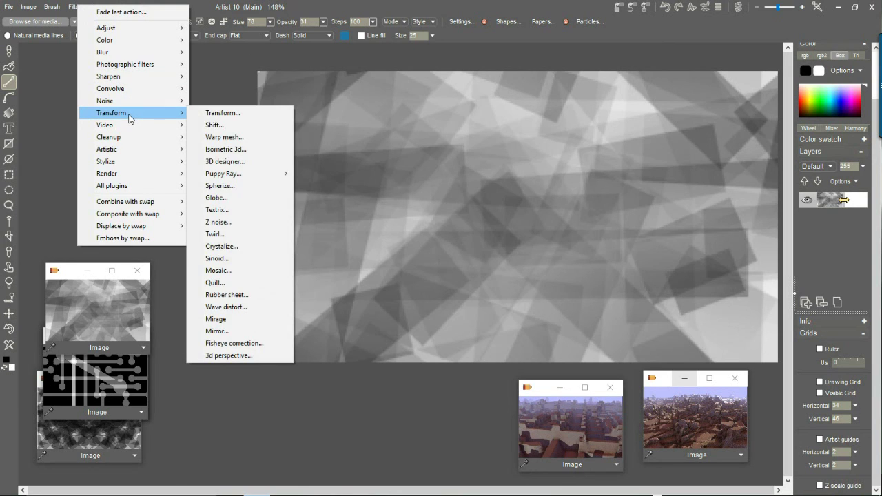
left_click(238, 247)
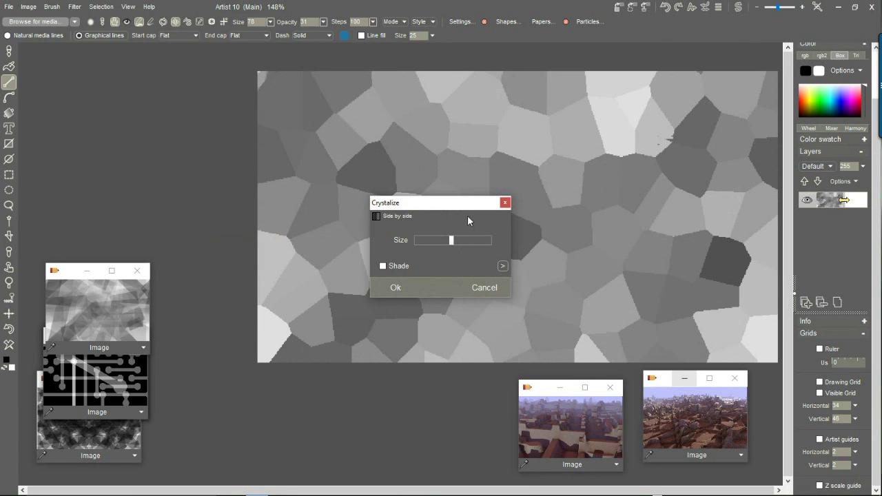
left_click_drag(449, 243, 430, 239)
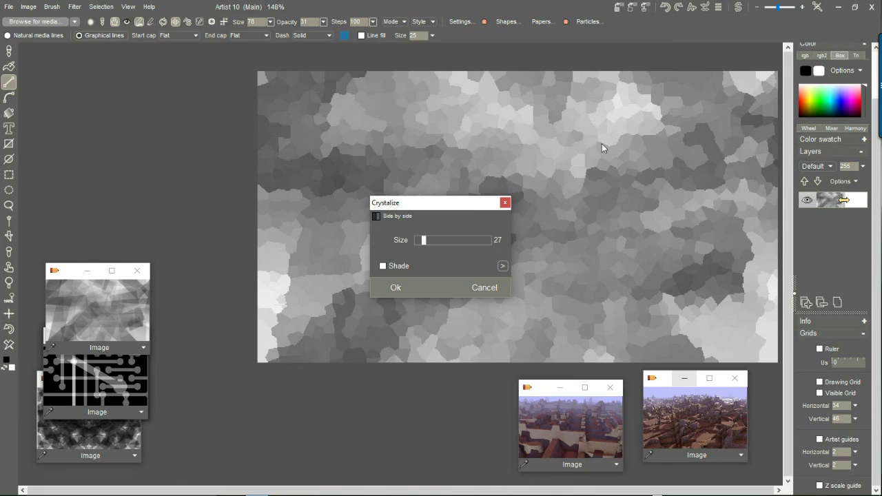
left_click(397, 288)
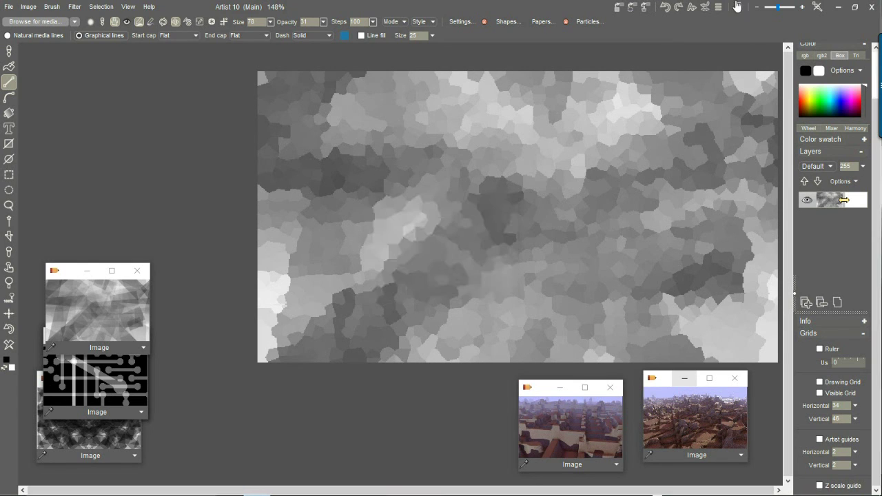
Step: Partly fade the Crystalize effect with Interactive undo, leaving slightly ragged shape edges, and store a copy of the image
left_click(706, 8)
left_click_drag(734, 38, 834, 31)
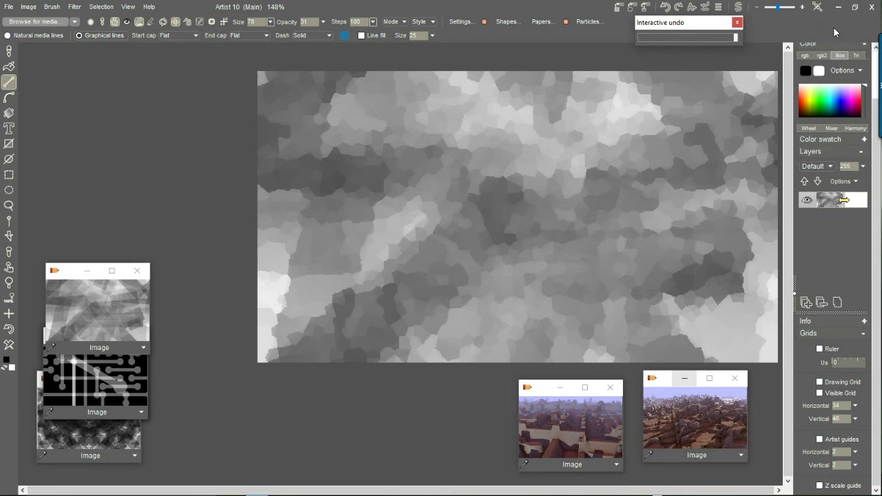
left_click_drag(710, 31, 668, 31)
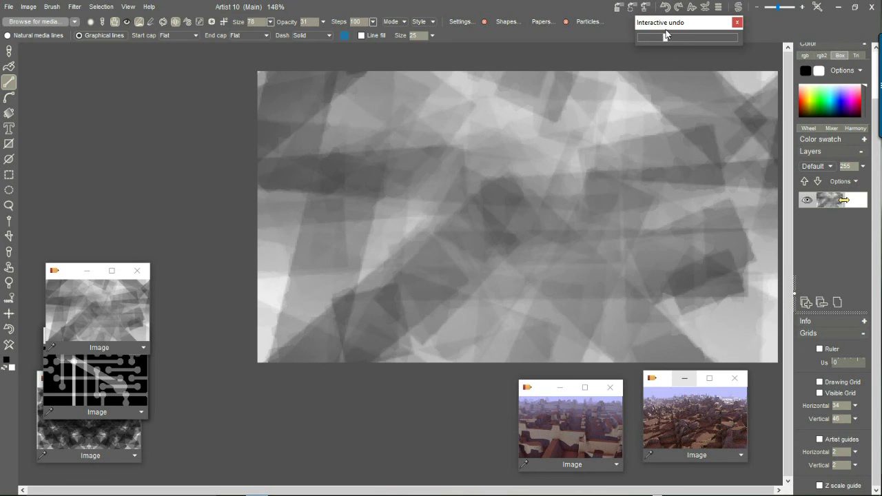
left_click(430, 6)
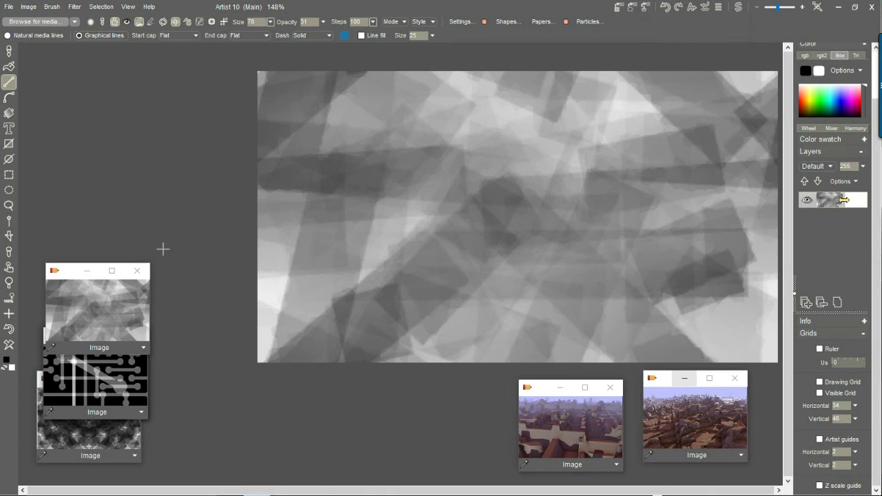
left_click(28, 7)
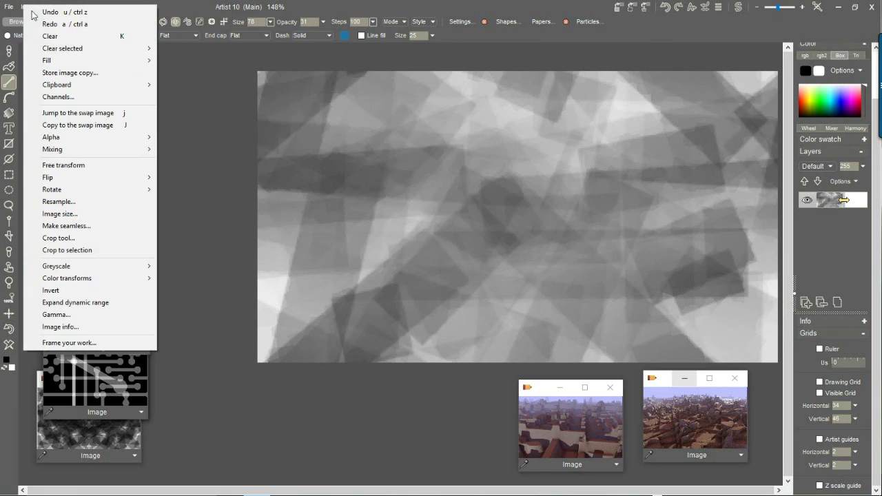
left_click(74, 73)
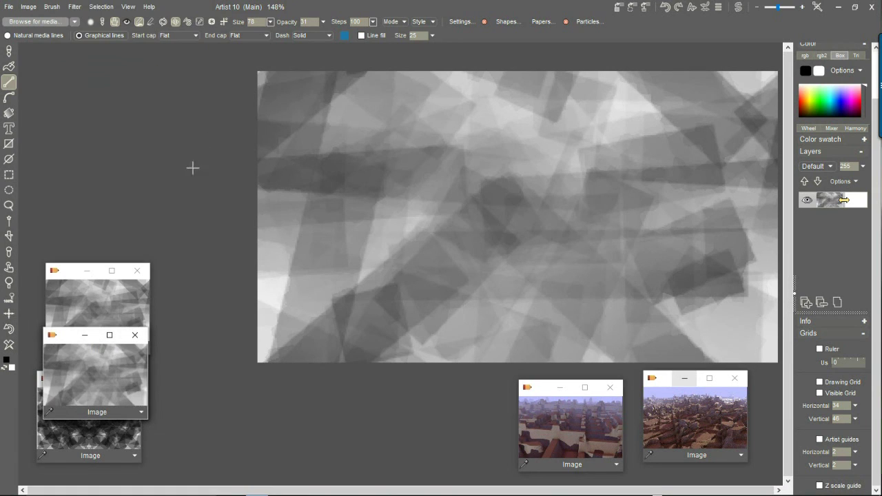
Step: Set up a preview-quality Puppy Ray GPU render with world height scale about 0.477, prefilter 0 and interpolation off
left_click(75, 7)
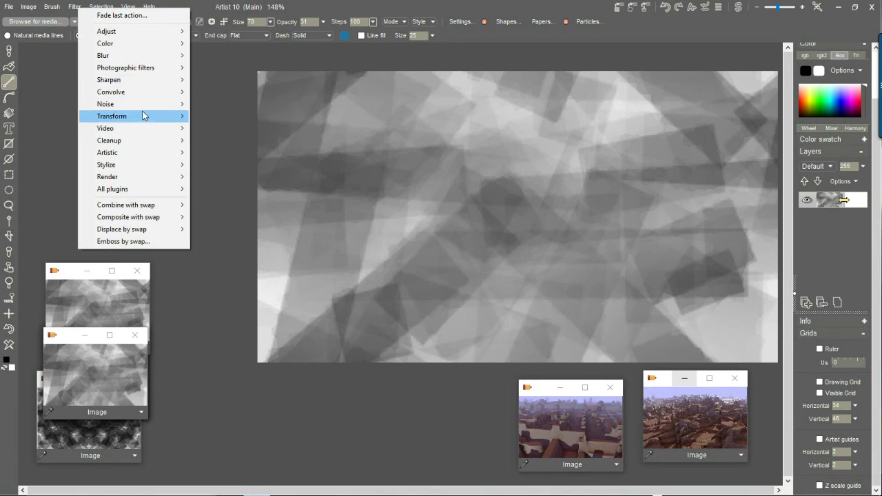
mouse_move(142, 117)
mouse_move(252, 176)
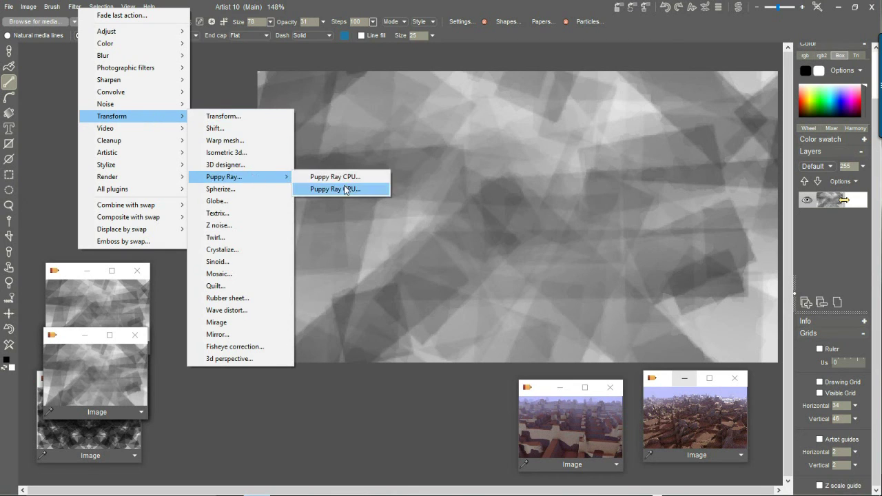
left_click(343, 189)
left_click_drag(446, 115, 222, 102)
left_click(105, 269)
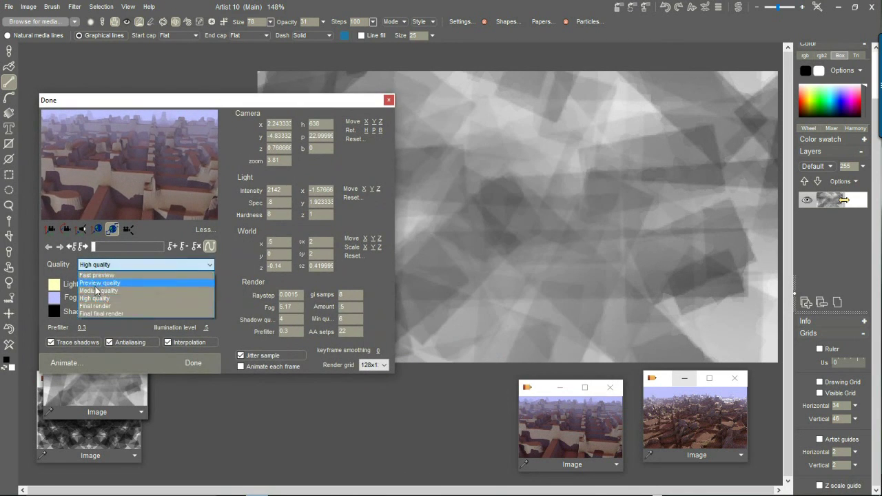
left_click(98, 285)
left_click_drag(117, 167, 137, 147)
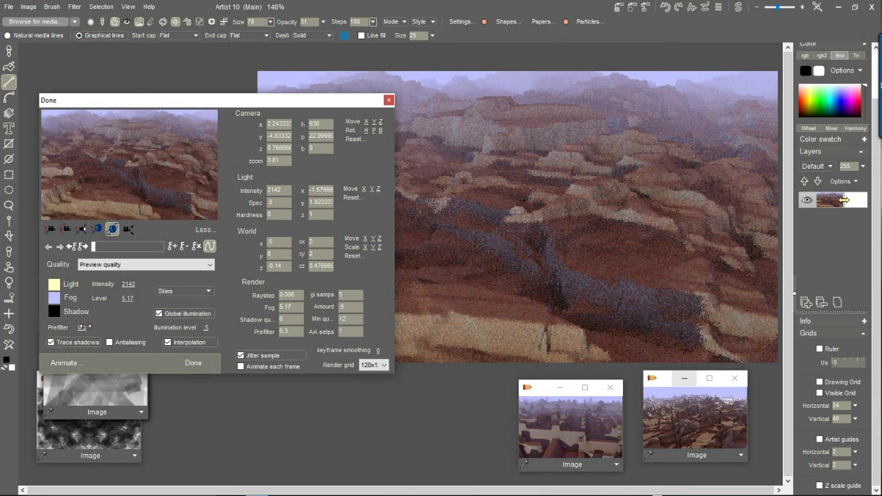
left_click_drag(66, 328, 55, 327)
left_click(189, 341)
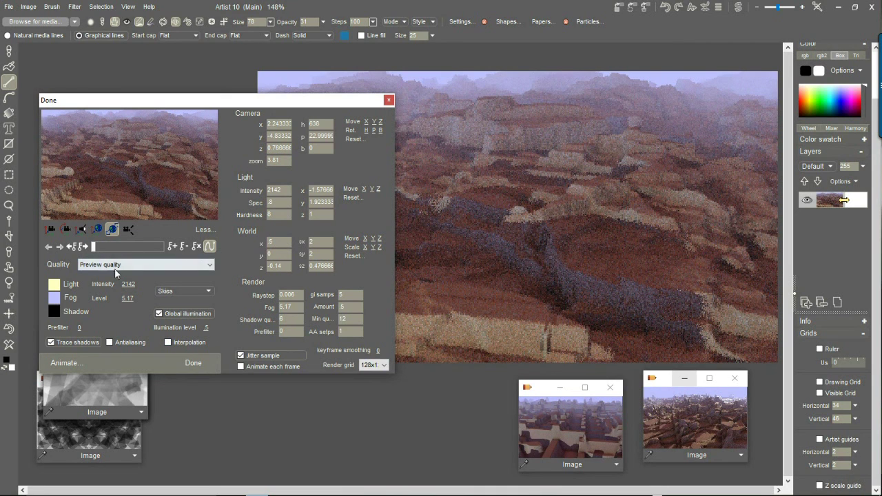
Step: Rotate the Puppy Ray camera to about h 604.8 and p 27, accept the render, and undo it
left_click(66, 229)
left_click_drag(76, 207, 52, 152)
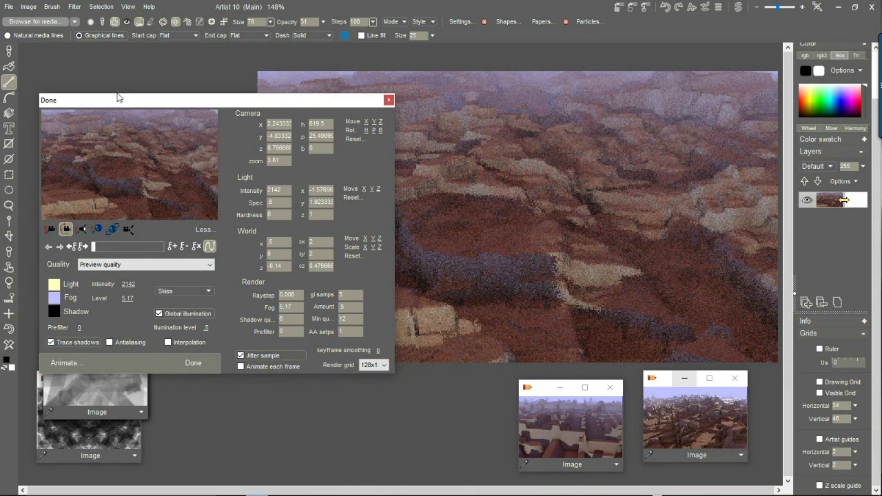
left_click_drag(177, 129, 138, 134)
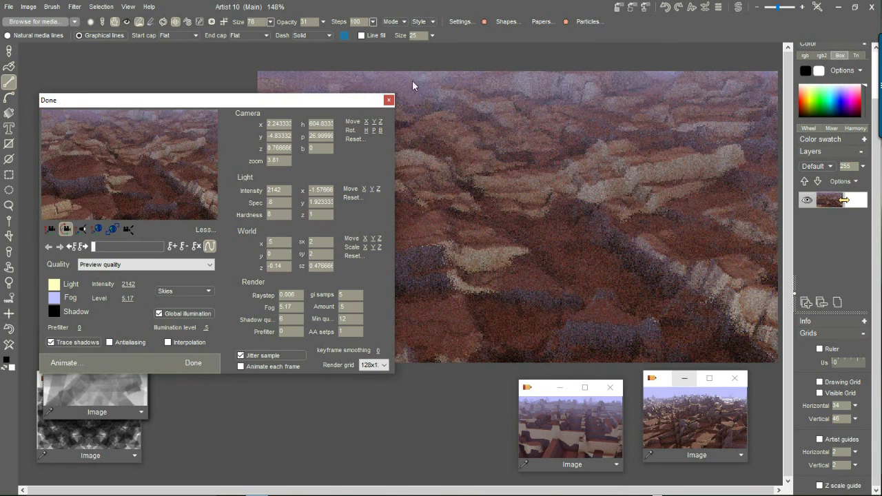
left_click(207, 364)
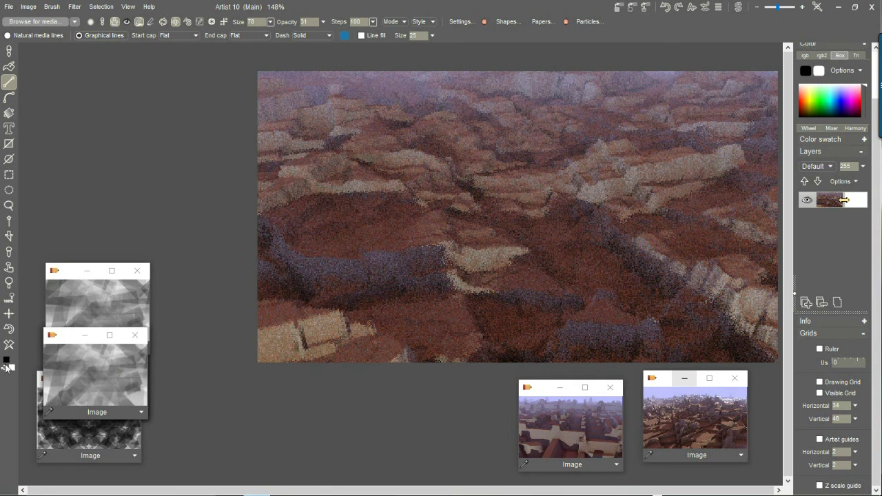
left_click(10, 329)
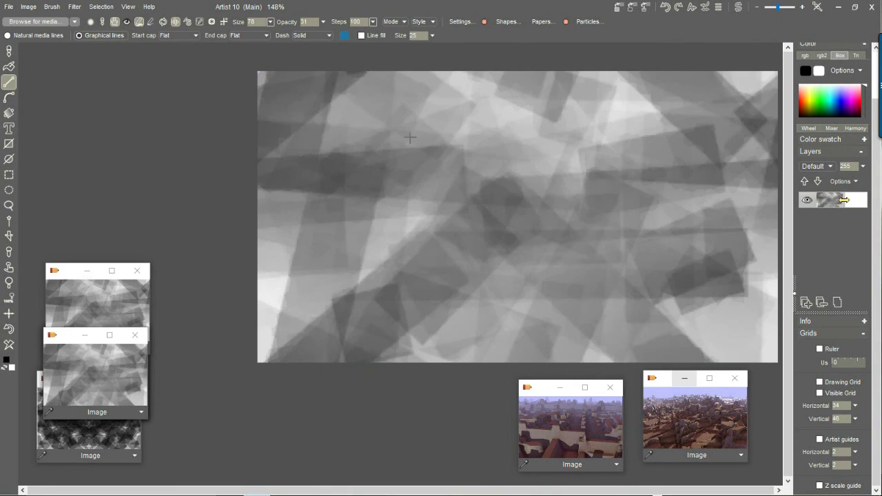
Step: Expand the dynamic range of the greyscale drawing
left_click(74, 6)
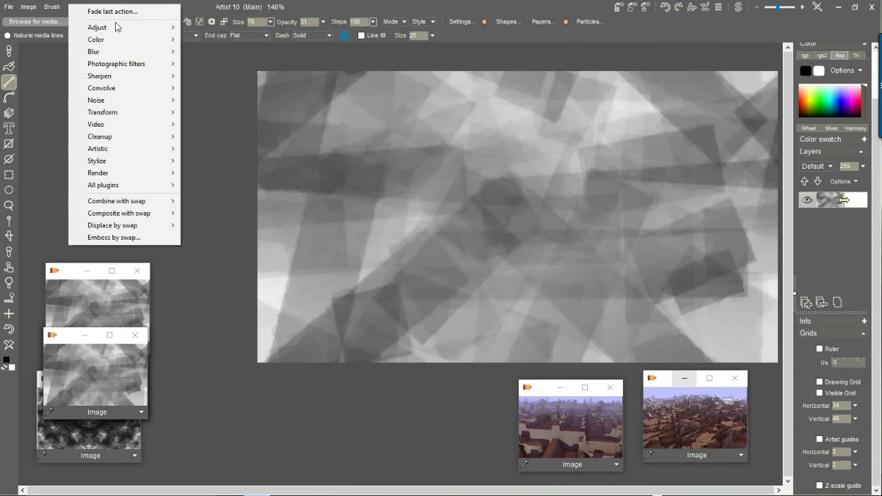
mouse_move(32, 6)
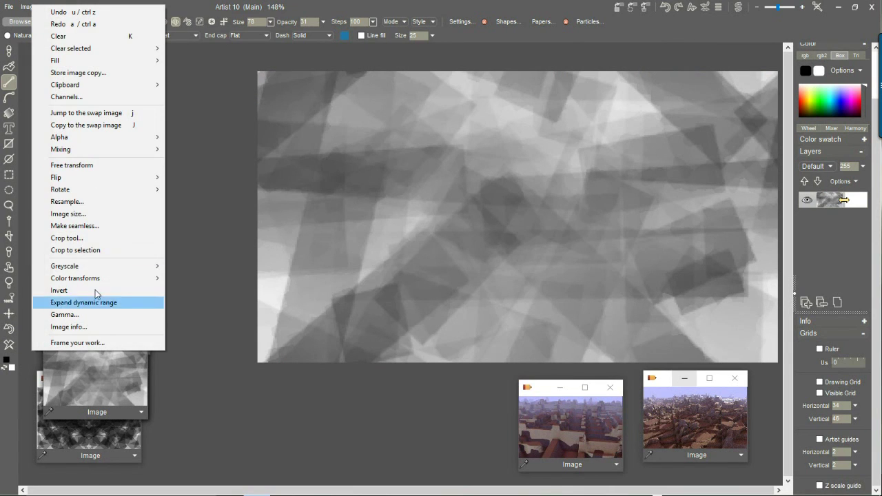
left_click(69, 303)
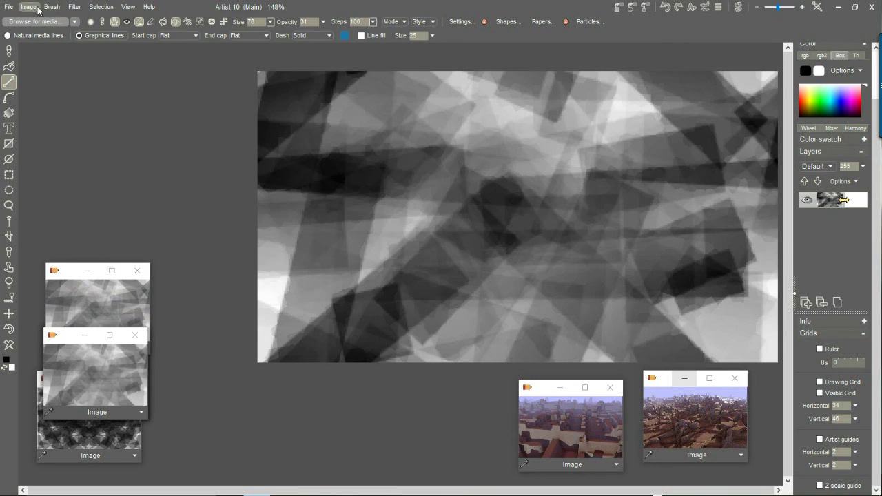
left_click(74, 6)
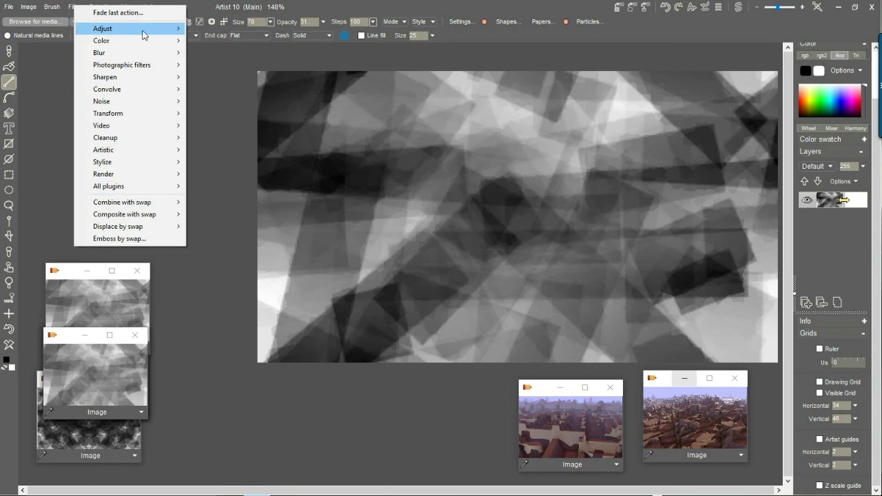
mouse_move(145, 29)
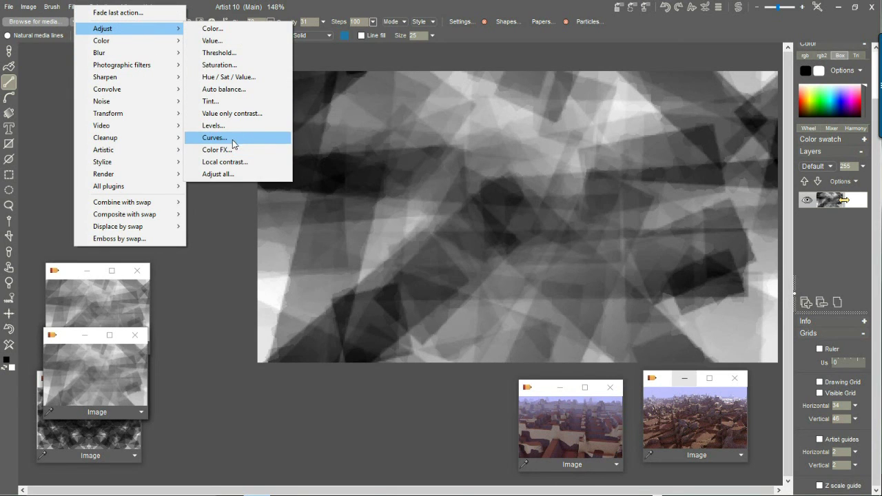
left_click(233, 143)
left_click_drag(462, 139, 206, 106)
left_click_drag(153, 246, 174, 263)
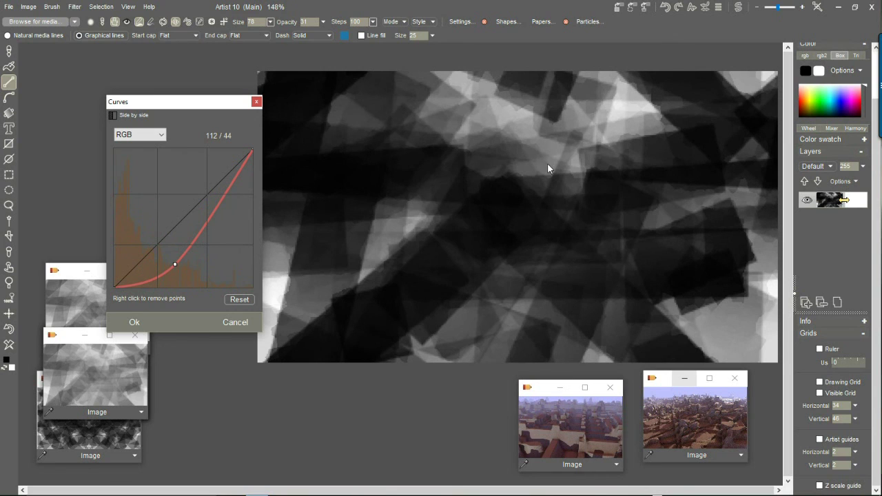
left_click(238, 321)
Step: Apply Art sharpen to the greyscale drawing with the window size raised to maximum
left_click(70, 8)
mouse_move(127, 83)
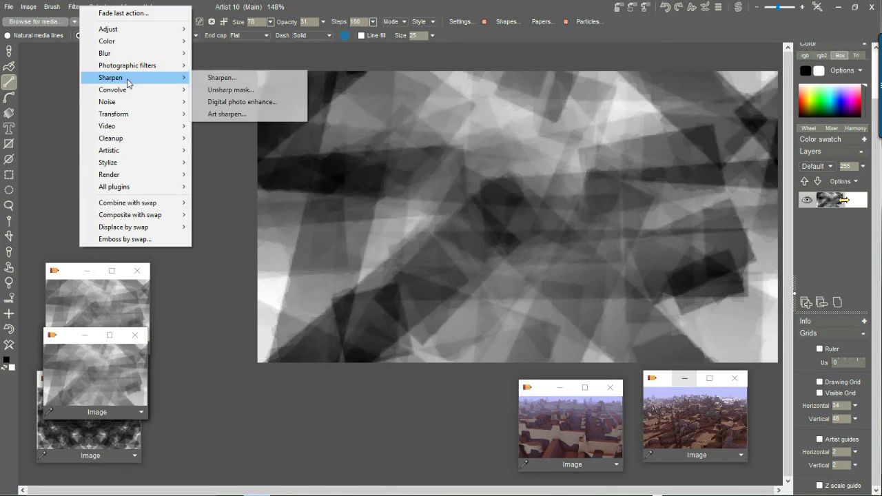
left_click(222, 114)
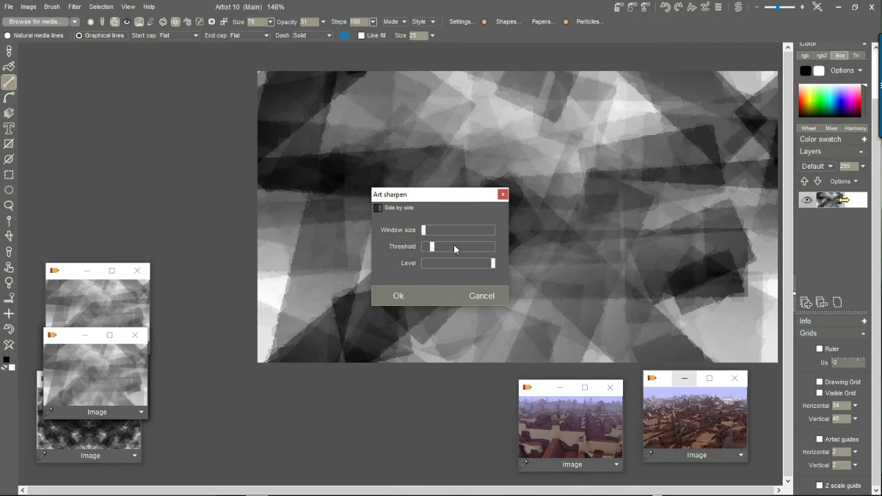
left_click(479, 231)
left_click(489, 232)
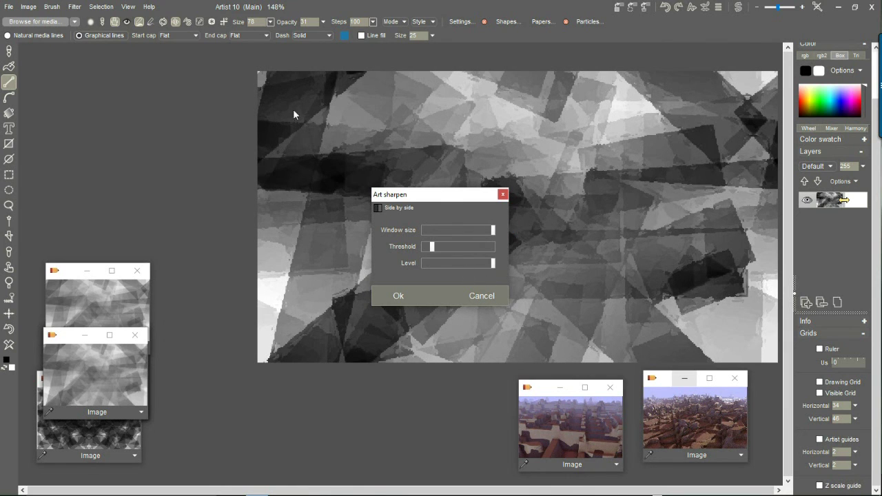
left_click(399, 295)
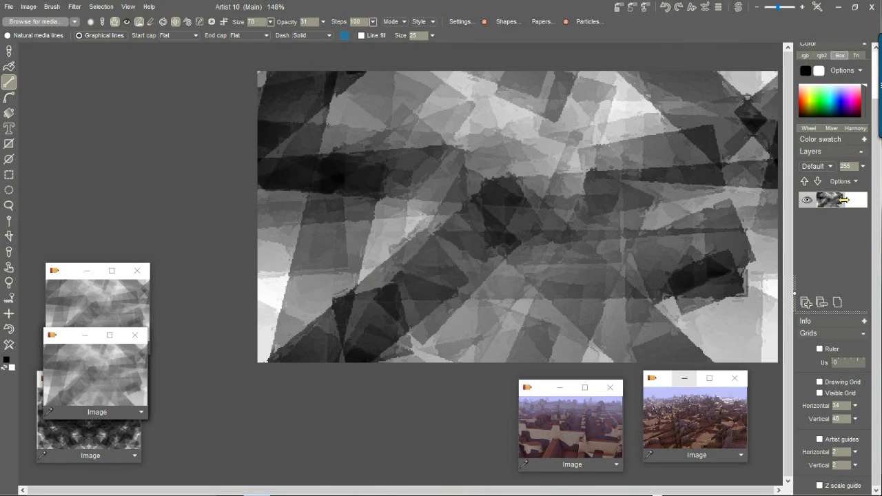
left_click(74, 7)
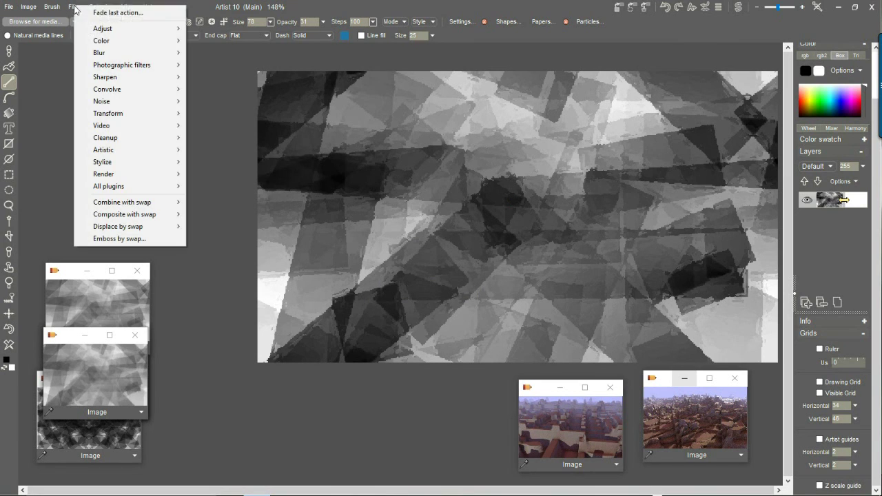
mouse_move(171, 32)
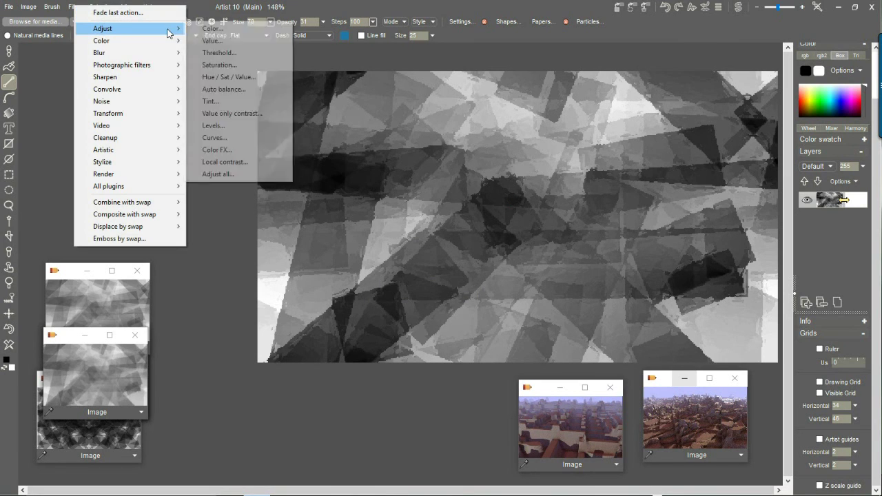
left_click(221, 41)
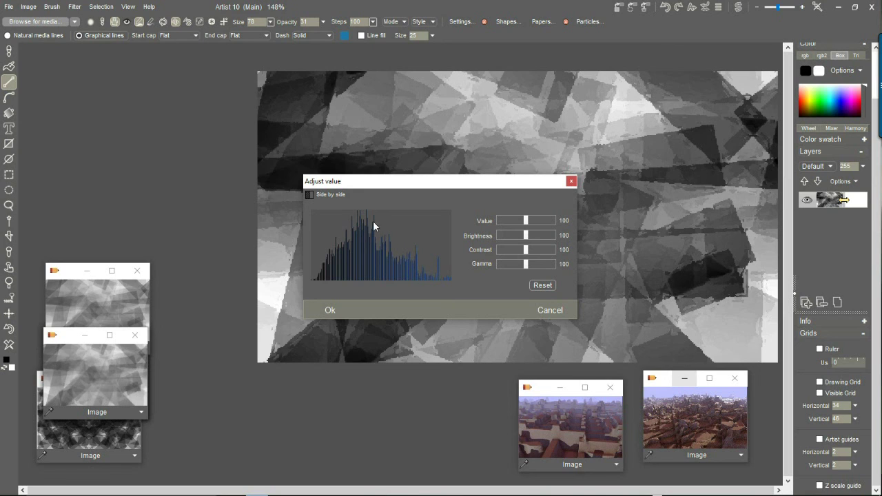
left_click(554, 310)
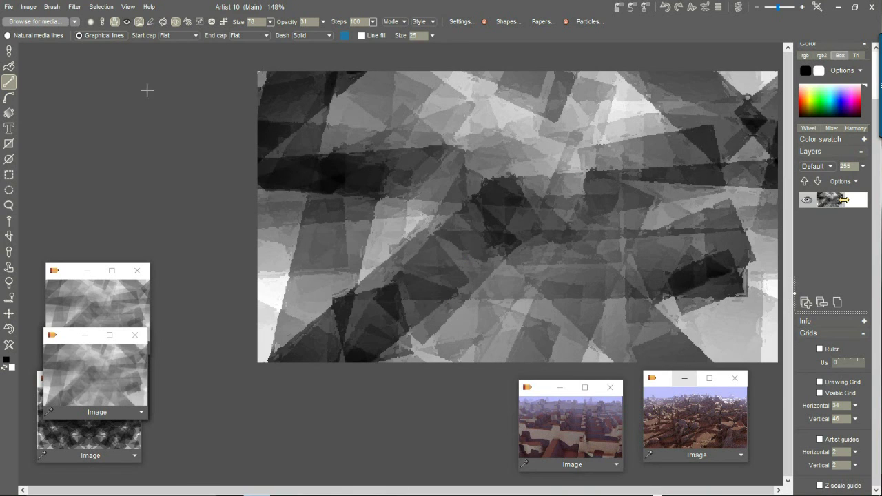
Step: Apply a Curves adjustment with four points forming a stepped RGB curve, placing the darkest point at 90 / 40
left_click(75, 8)
mouse_move(114, 32)
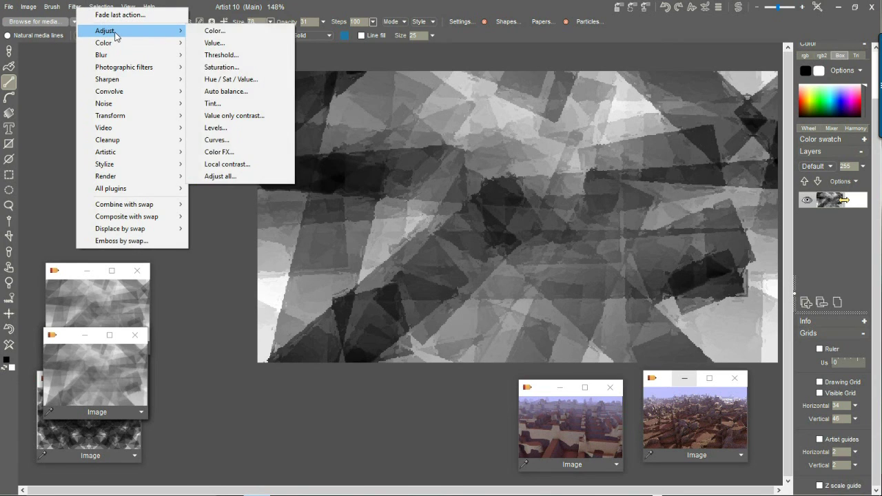
left_click(232, 140)
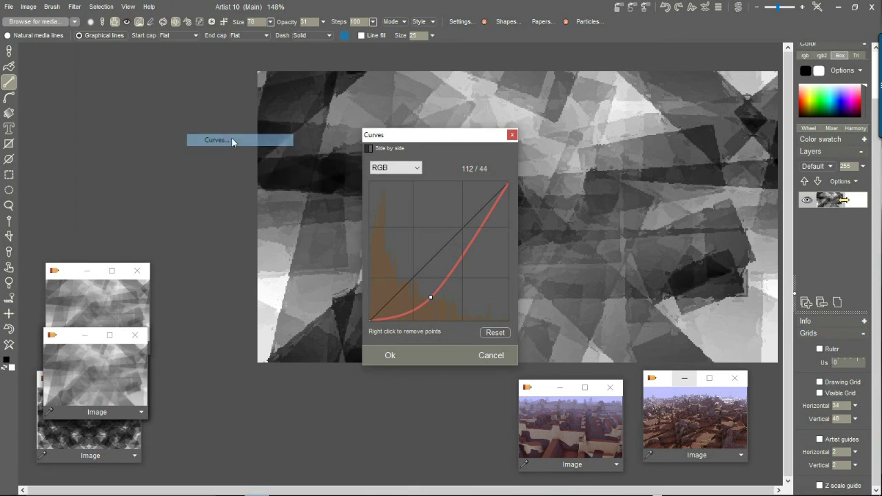
left_click_drag(386, 134, 142, 113)
mouse_move(188, 271)
left_mouse_down()
mouse_move(200, 254)
mouse_move(186, 252)
mouse_move(178, 274)
mouse_move(194, 272)
mouse_move(179, 270)
left_mouse_up()
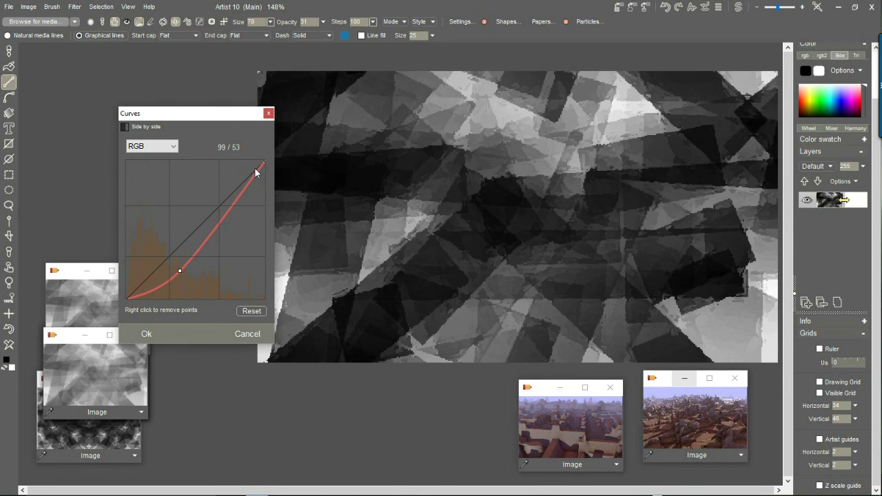
left_click_drag(255, 173, 241, 170)
left_click_drag(221, 200, 195, 236)
left_click_drag(178, 270, 175, 277)
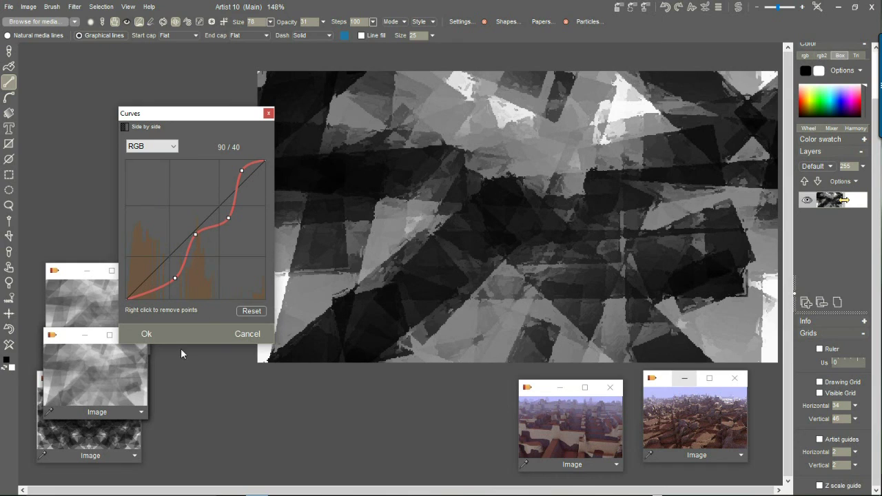
left_click(147, 335)
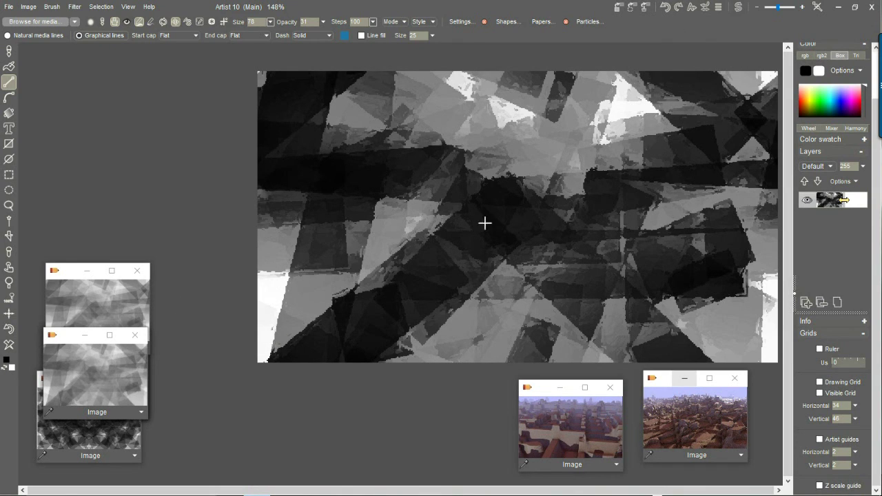
Step: Partly fade the Curves adjustment with Interactive undo and store a copy of the image
left_click(704, 9)
left_click_drag(734, 38, 665, 34)
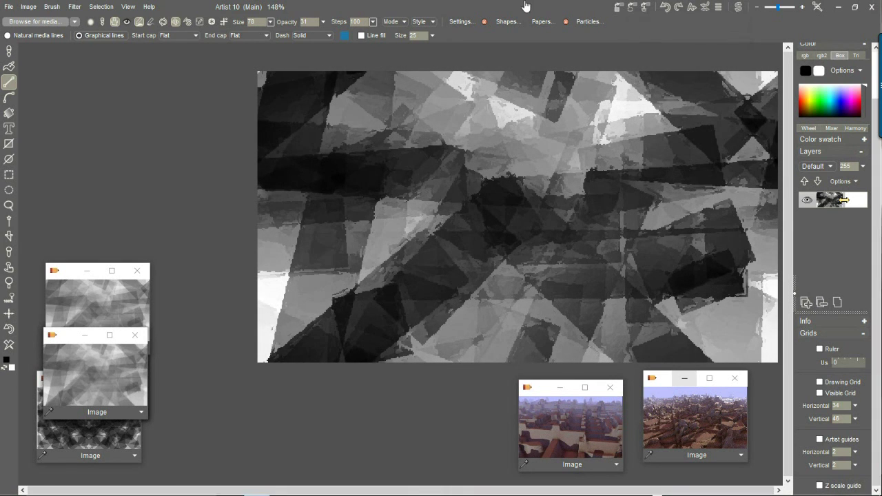
left_click(29, 8)
left_click(62, 73)
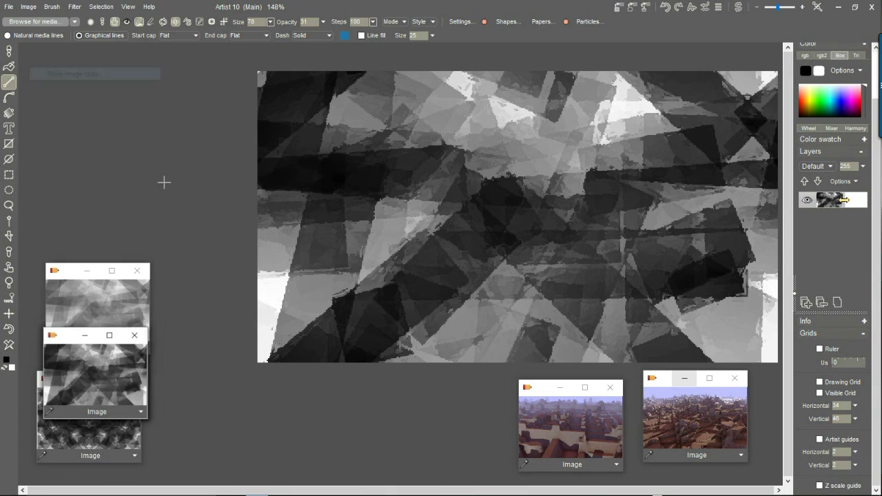
Step: Start a Puppy Ray render of the drawing and rotate the camera to about h 731.8 and p 22.5
left_click(74, 7)
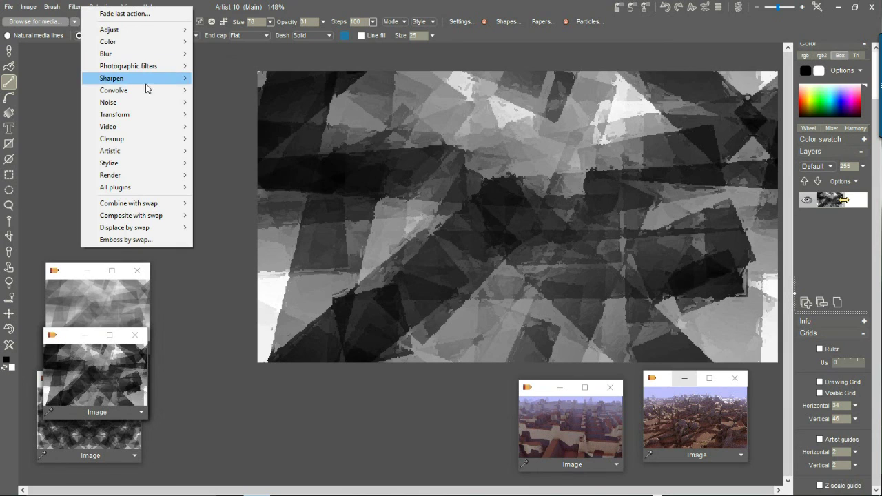
mouse_move(146, 115)
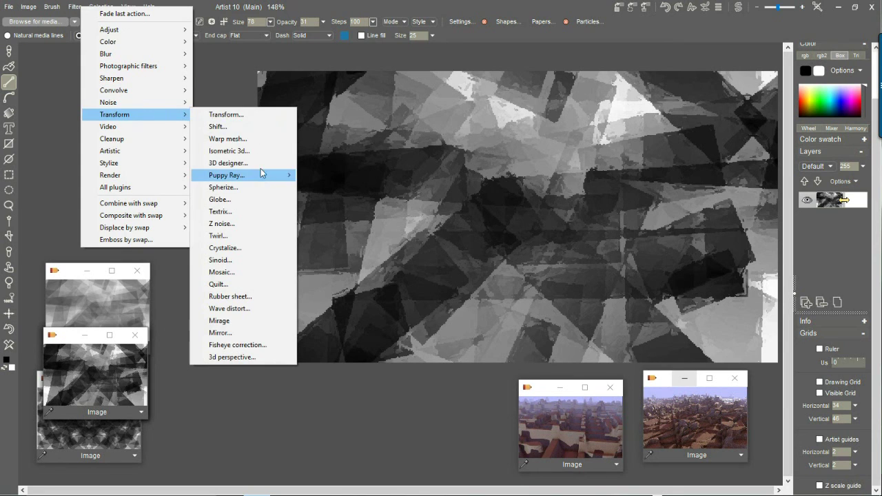
mouse_move(261, 174)
left_click(347, 188)
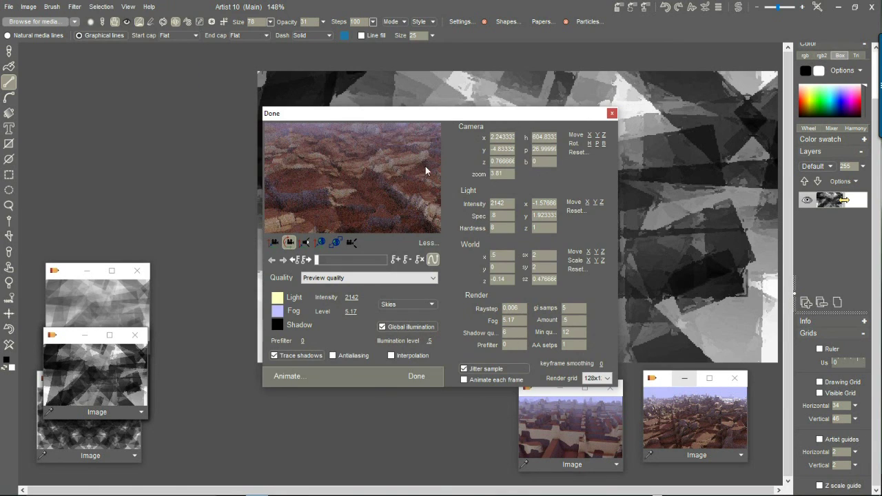
left_click_drag(417, 120, 192, 125)
left_click_drag(160, 155, 68, 193)
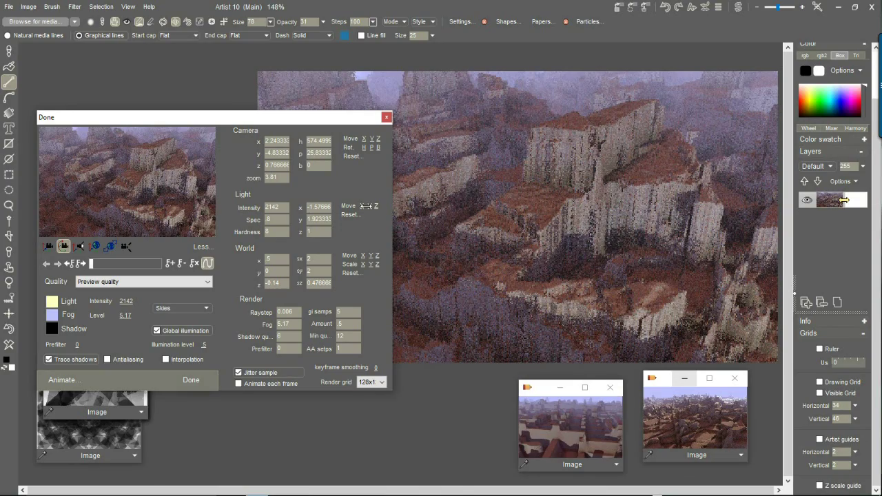
left_click_drag(154, 185, 206, 144)
left_click_drag(345, 148, 491, 169)
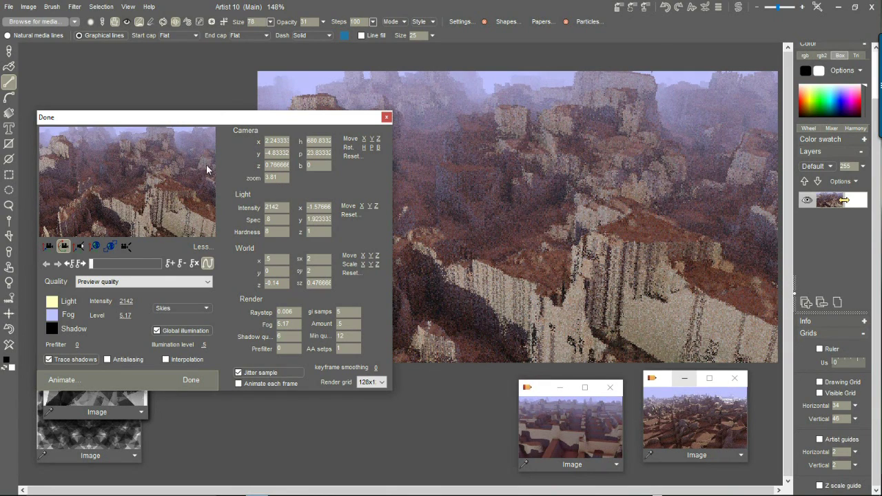
left_click_drag(95, 154, 232, 169)
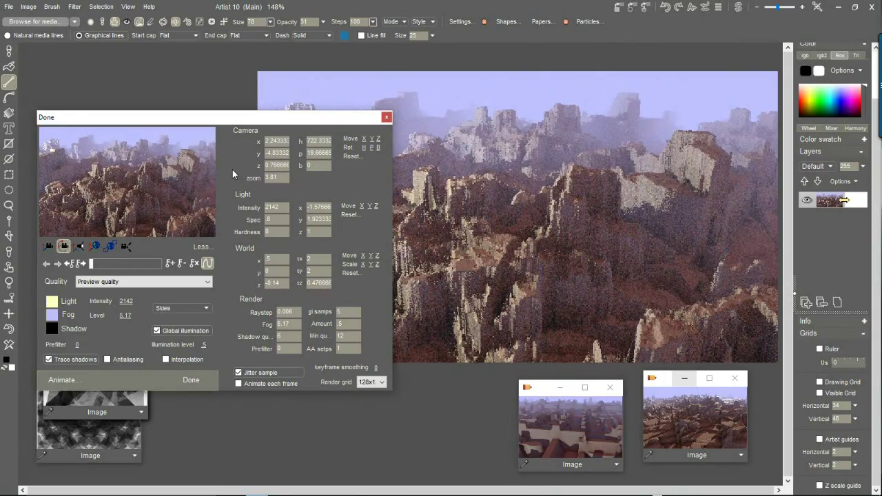
left_click_drag(75, 157, 163, 177)
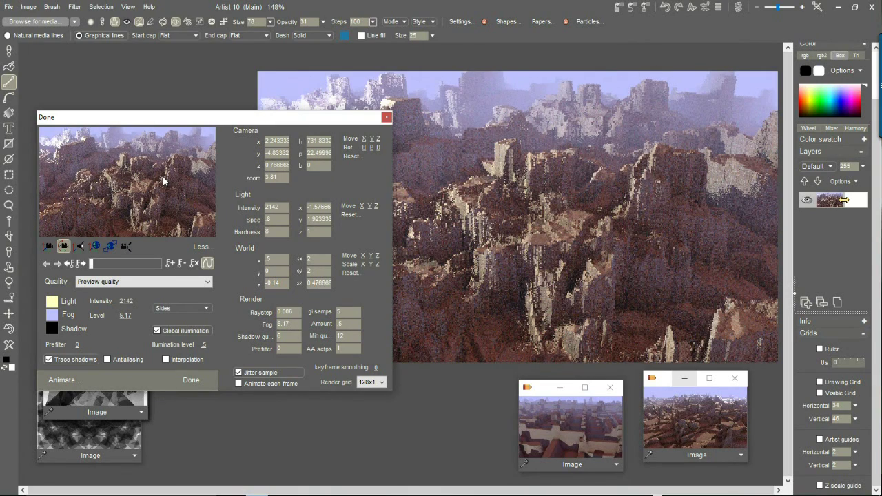
Step: Switch the Puppy Ray render to high quality, set the AA steps to 22, and accept the render
left_click(133, 281)
left_click(98, 316)
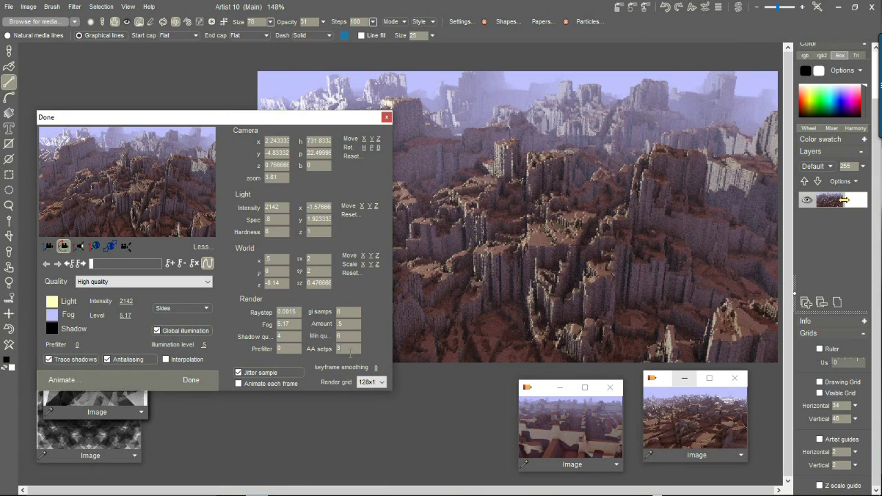
type("22")
left_click(196, 380)
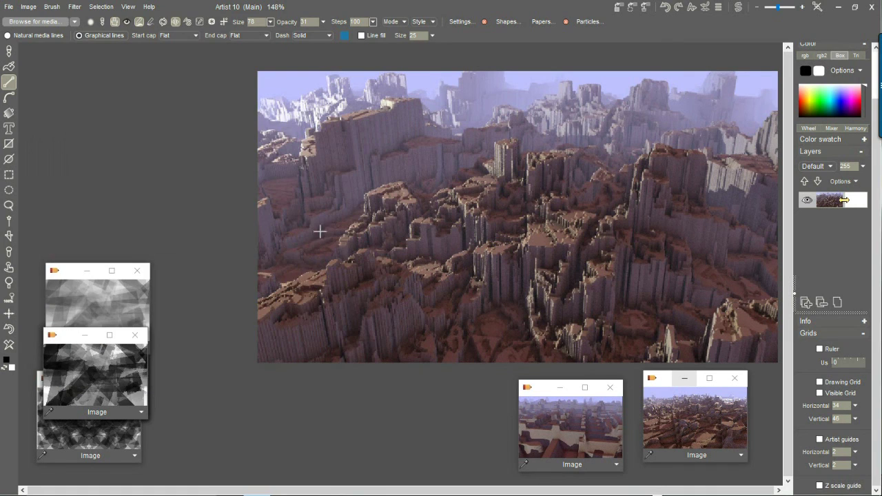